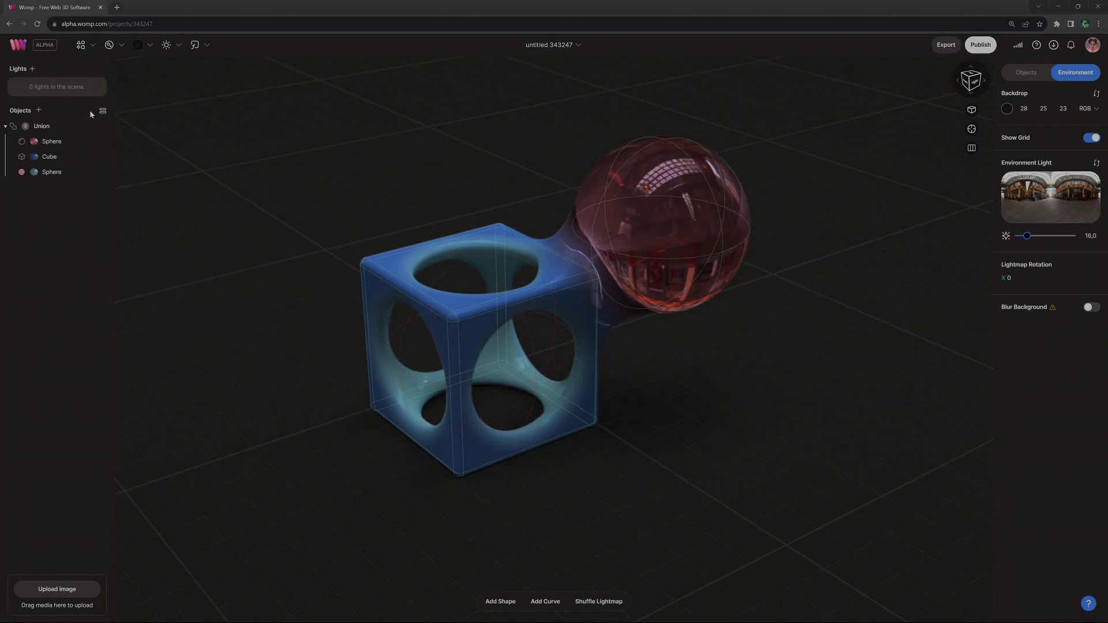
Step: Delete the existing Union from the scene and set the backdrop to dark purple #22142e
left_click(84, 126)
key("Delete")
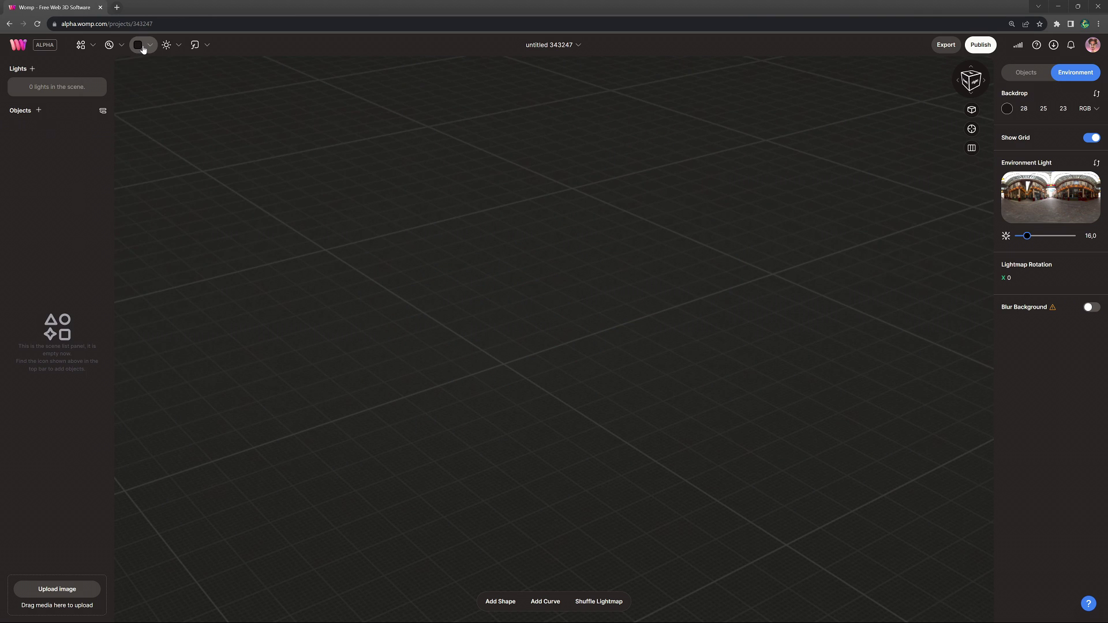
left_click(142, 47)
left_click(125, 93)
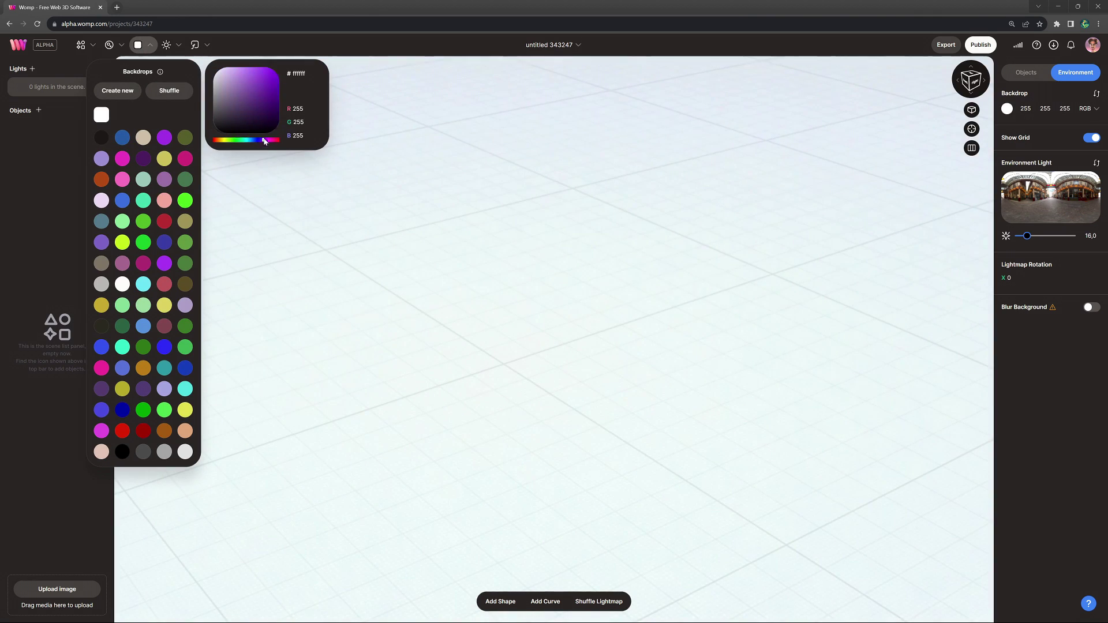
left_click(256, 120)
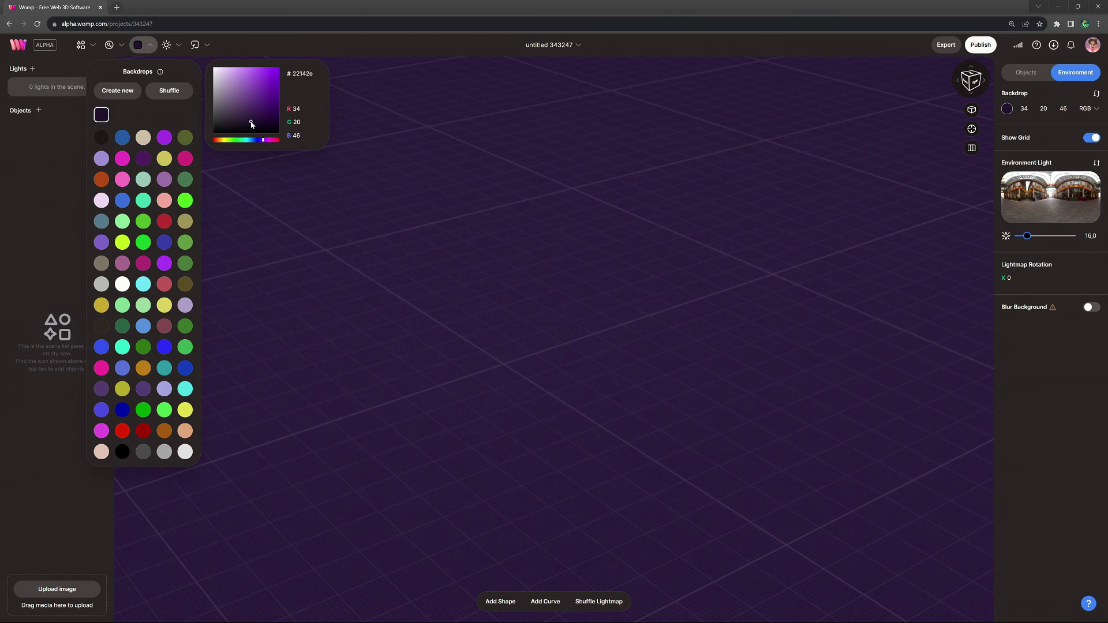
left_click(274, 182)
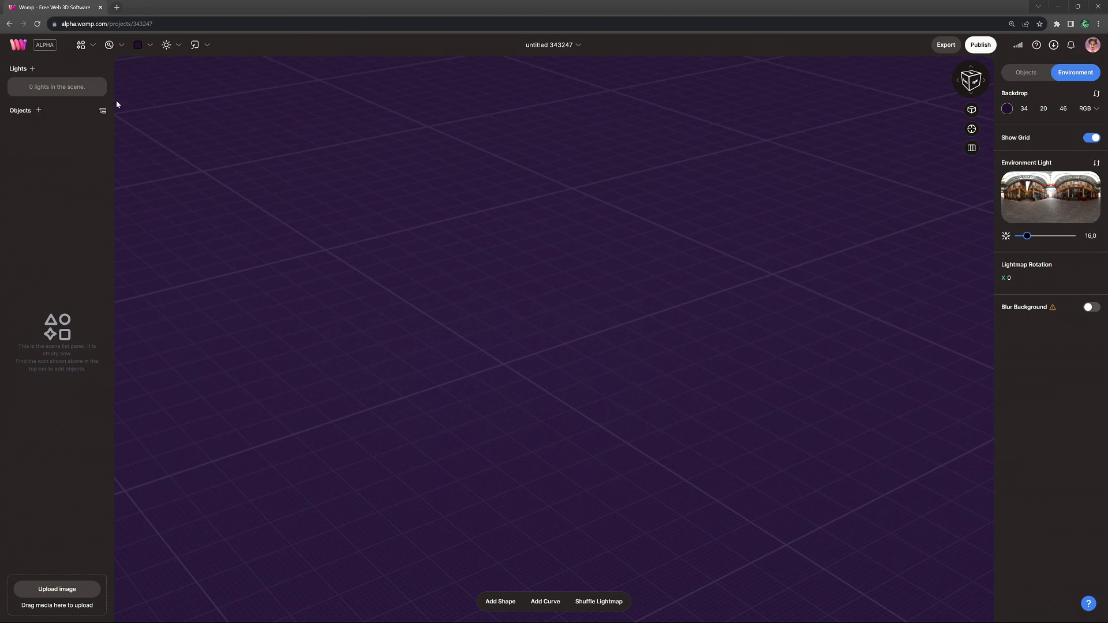
Step: Add a cylinder and reshape it into a flat disc about 405 in diameter and 24 high
left_click(82, 49)
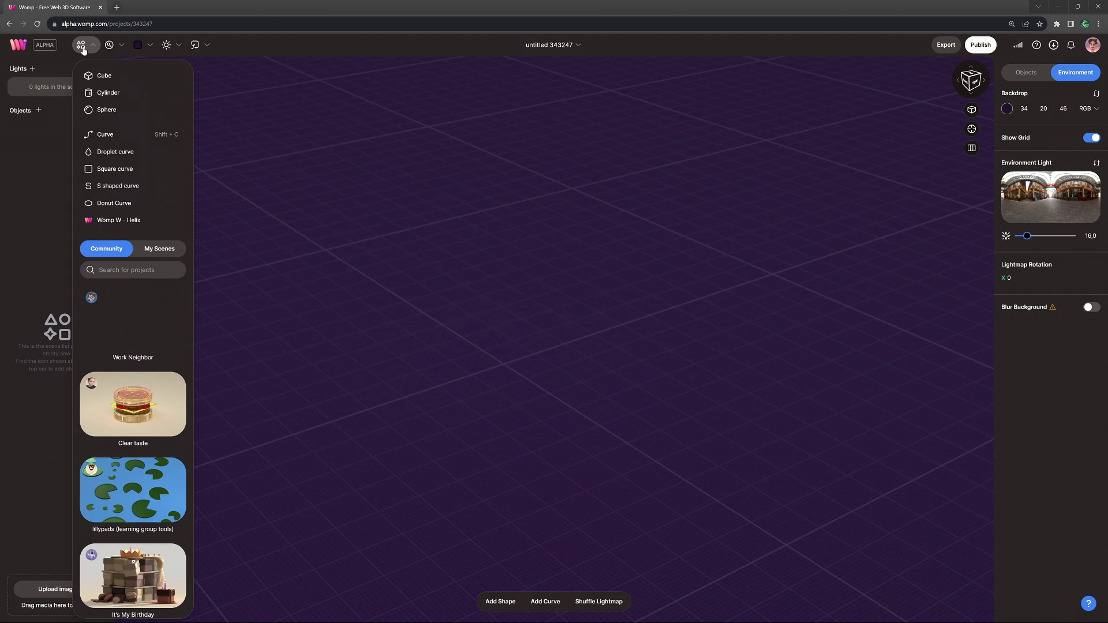
left_click(117, 96)
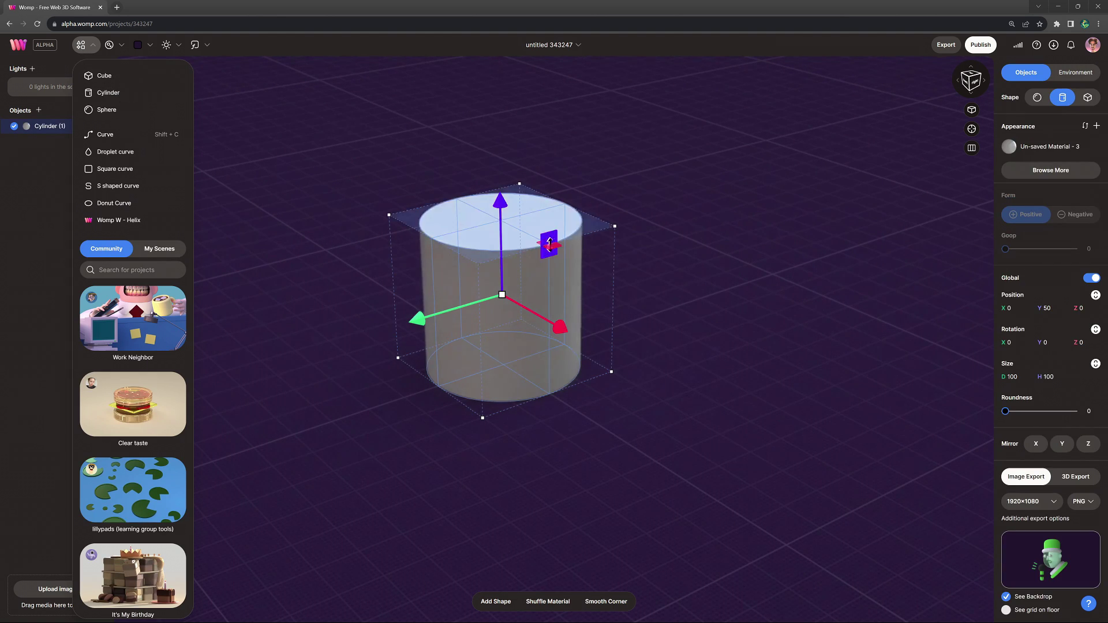
left_click_drag(550, 241, 550, 357)
left_click_drag(597, 412, 930, 564)
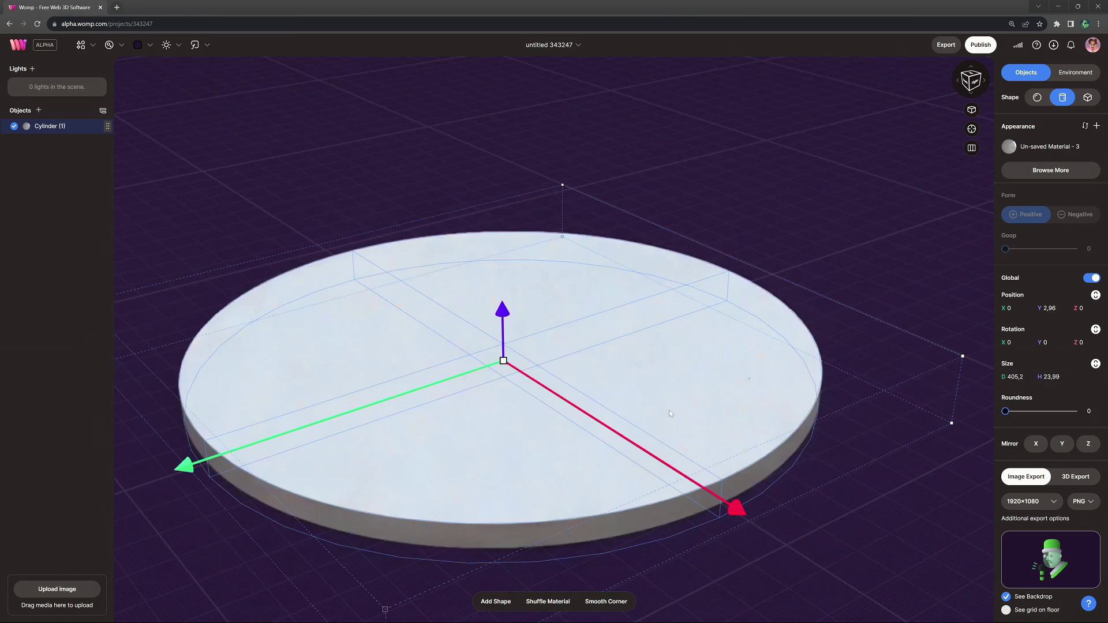
Step: Raise the disc to about Y 10.23 and set its roundness to 50
scroll(635, 384, "down", 2)
left_click_drag(513, 308, 513, 300)
left_click_drag(1005, 411, 1048, 416)
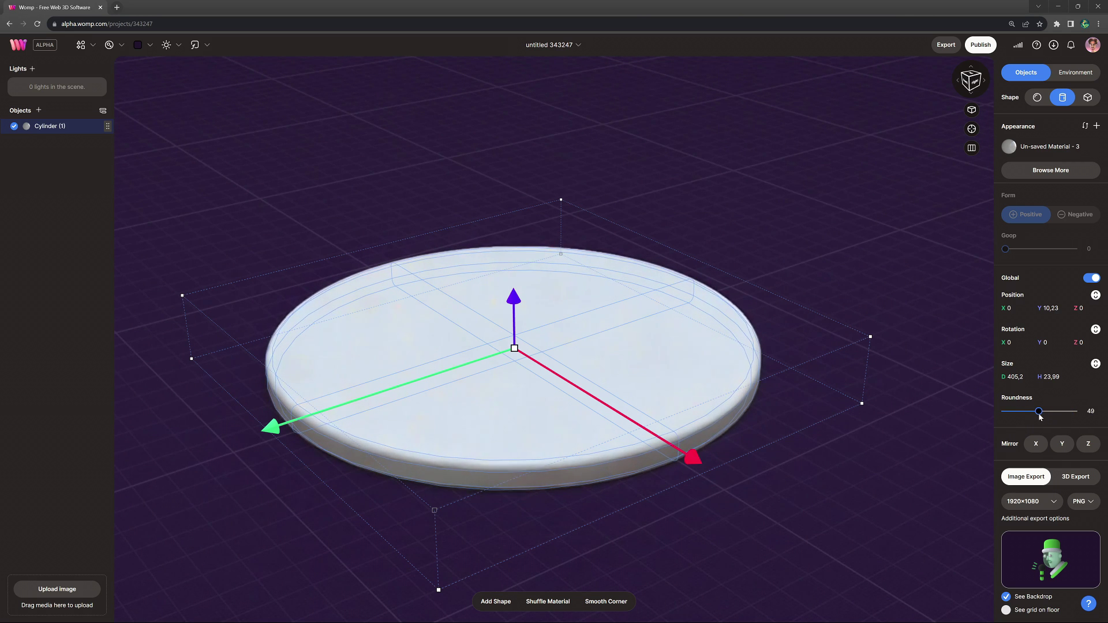
Step: Set the disc's material to dark brown #322317 with a roughness of 70
left_click(1033, 152)
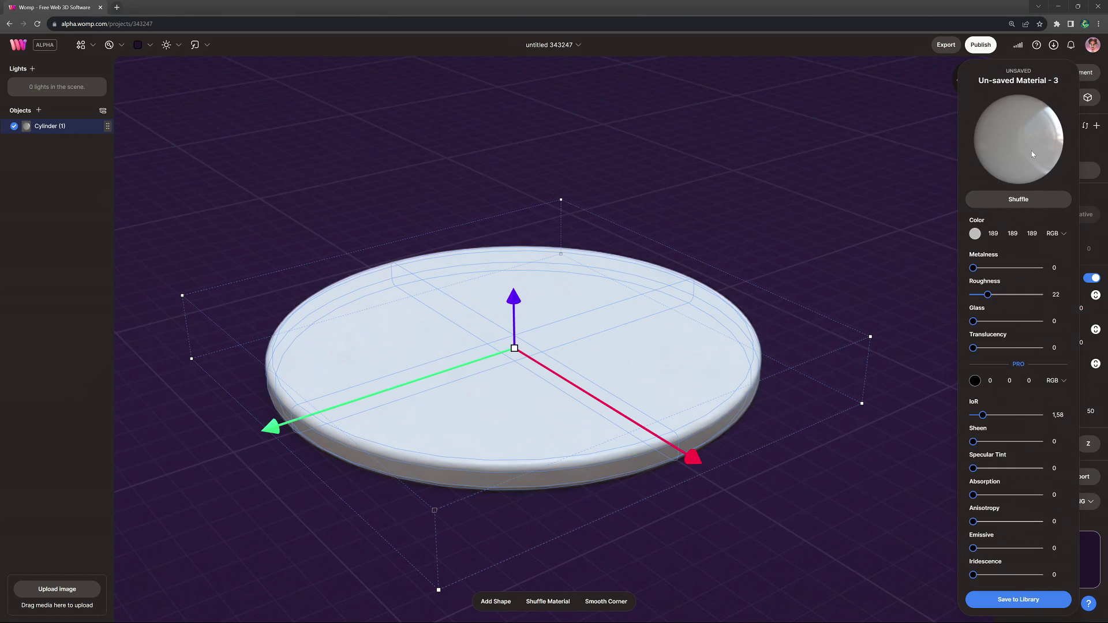
left_click(975, 234)
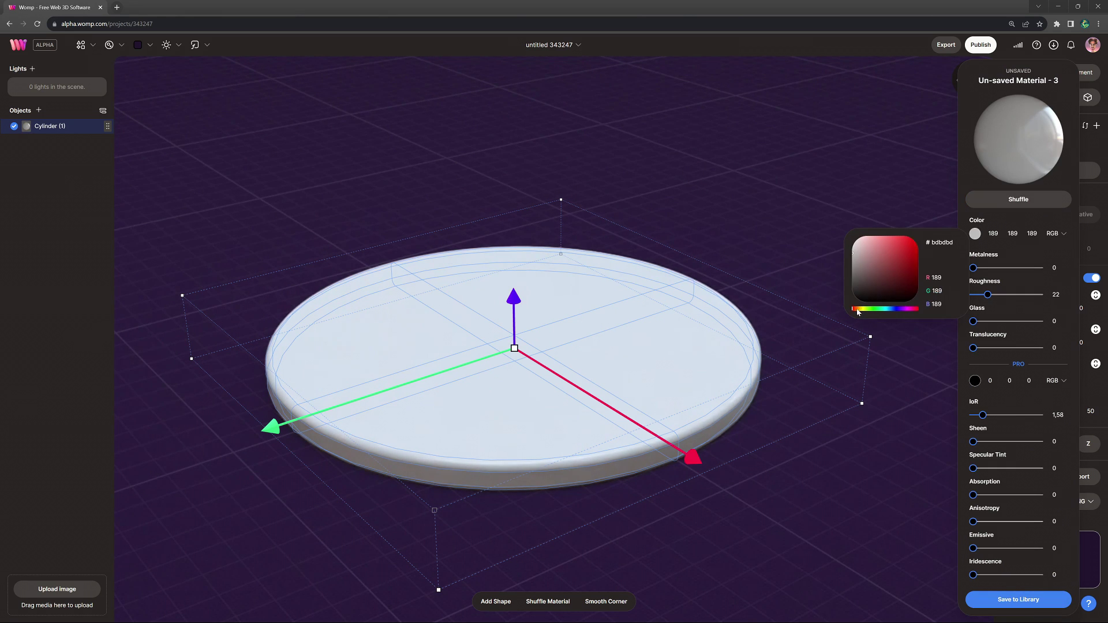
left_click(858, 311)
left_click_drag(889, 294, 890, 293)
left_click(1021, 295)
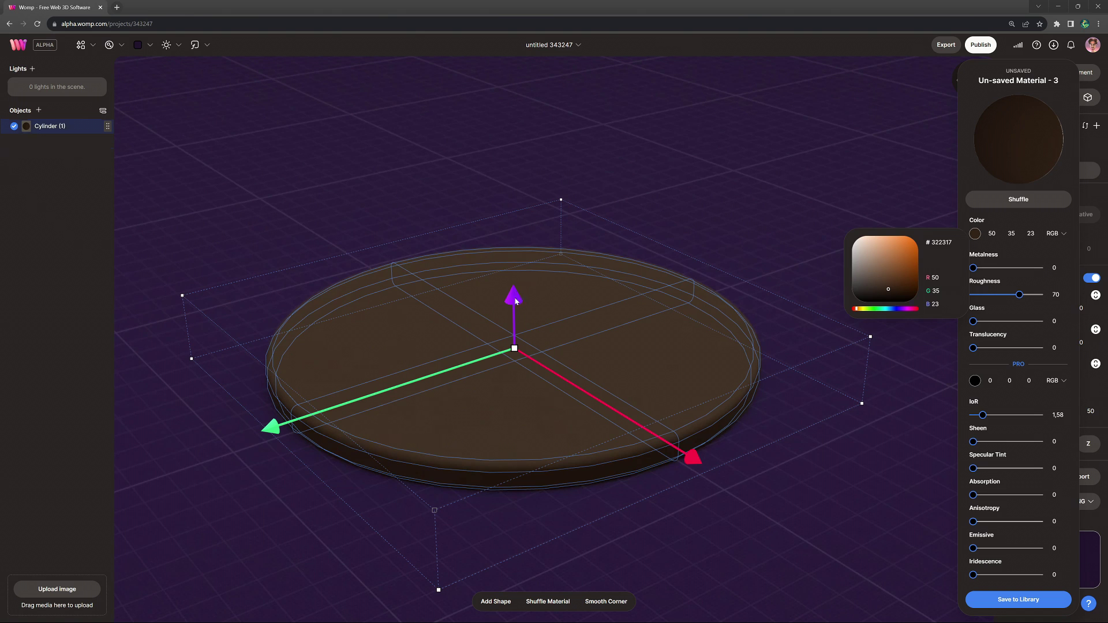
Step: Duplicate the disc upward to about Y 34.24 and recolour the copy lighter brown #734d31
left_click_drag(515, 301, 513, 272, "alt")
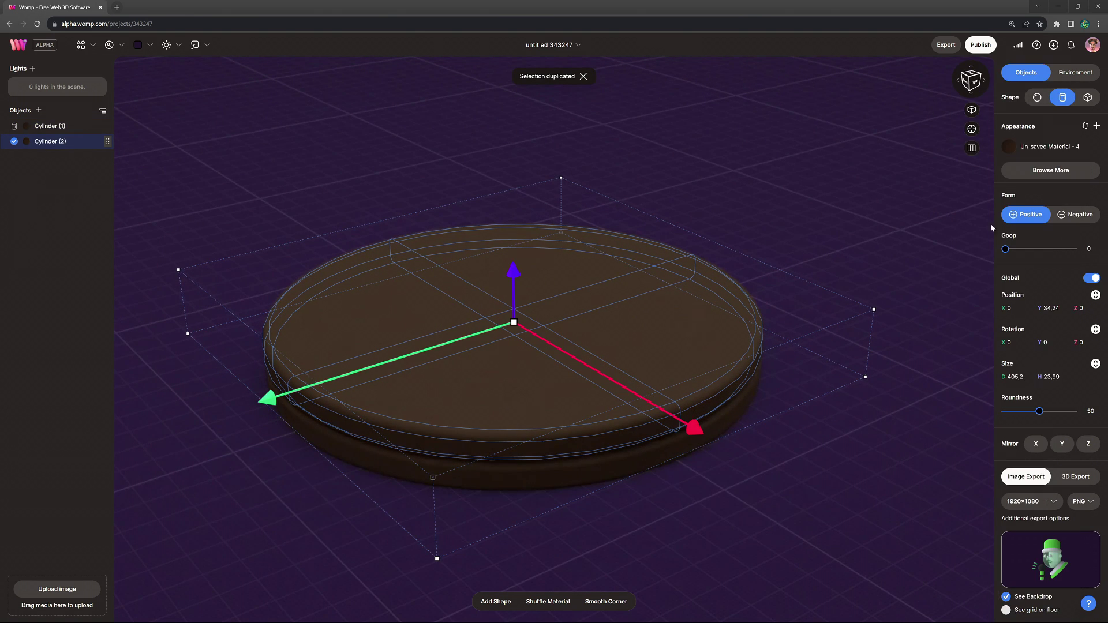
left_click(1042, 147)
left_click(975, 235)
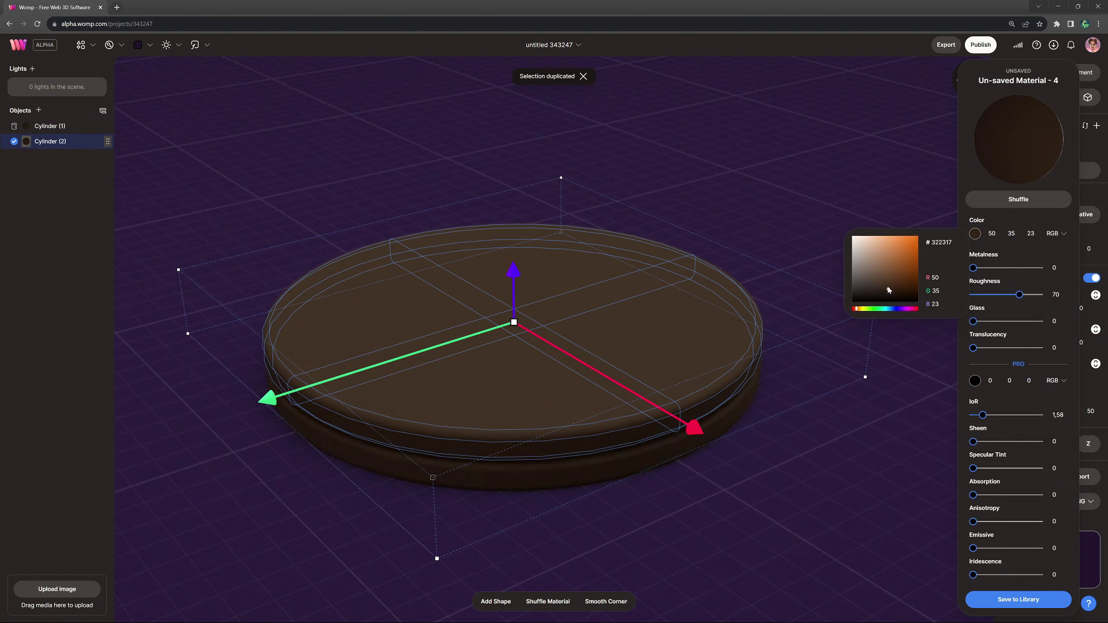
left_click_drag(889, 291, 891, 276)
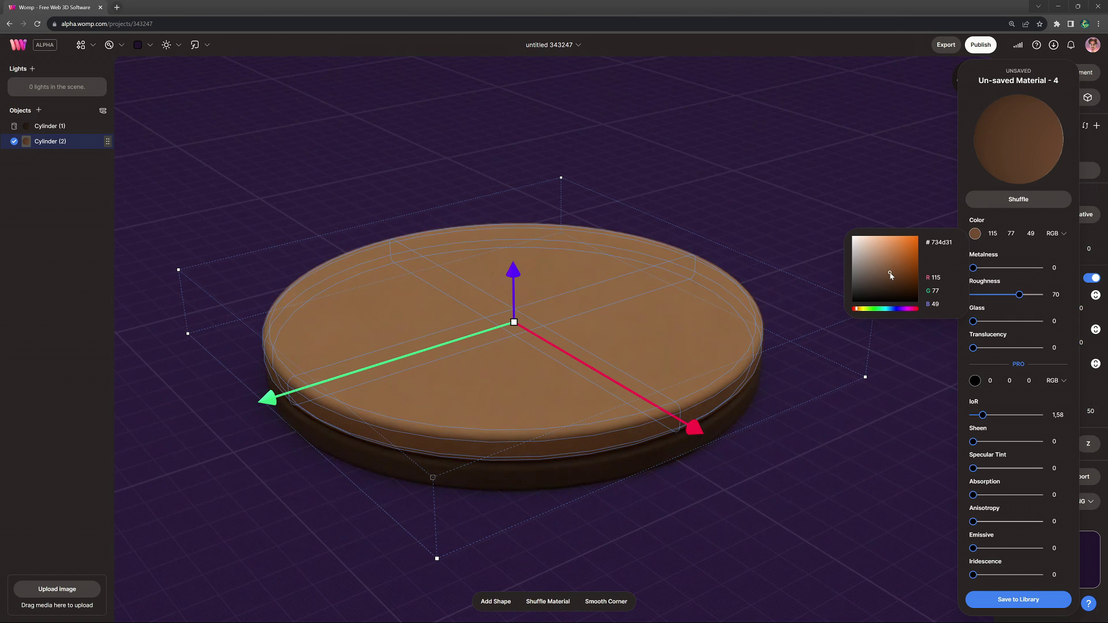
left_click(913, 387)
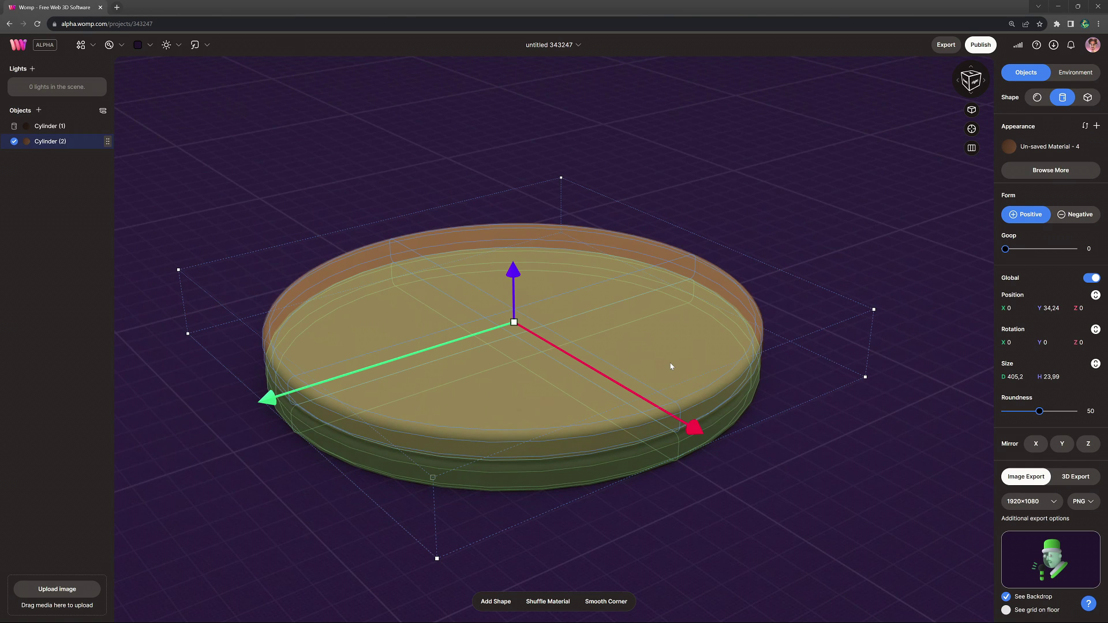
Step: Paste a third disc on top at about Y 67, sized about 415 in diameter and 33 high, with roundness 100
key("ctrl+v")
left_click_drag(513, 272, 510, 245)
left_click_drag(513, 290, 521, 292)
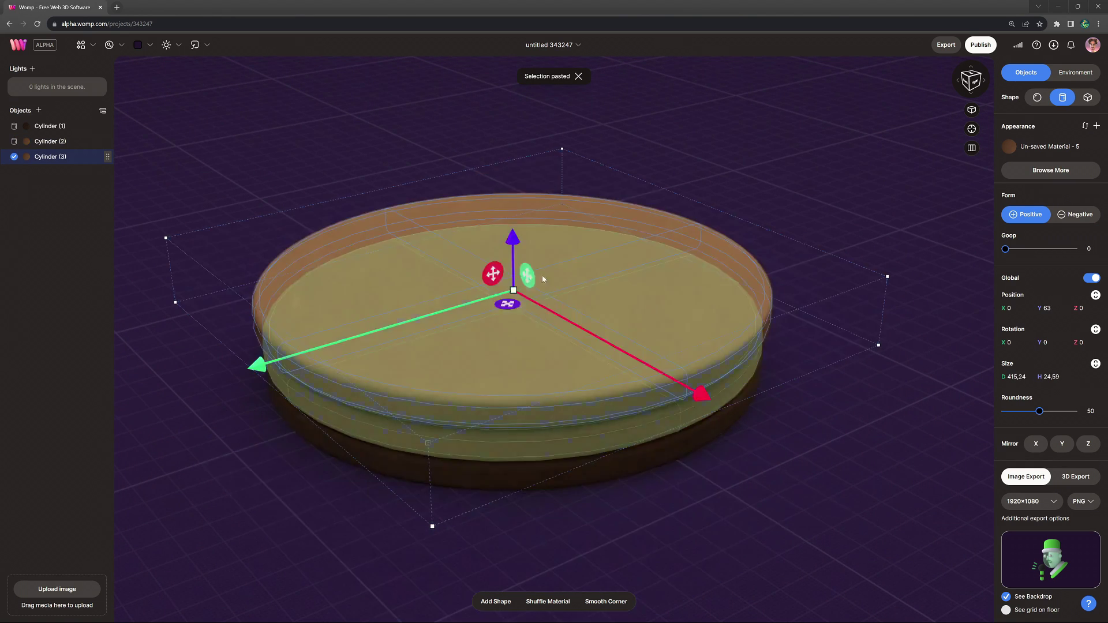
left_click_drag(701, 203, 705, 195)
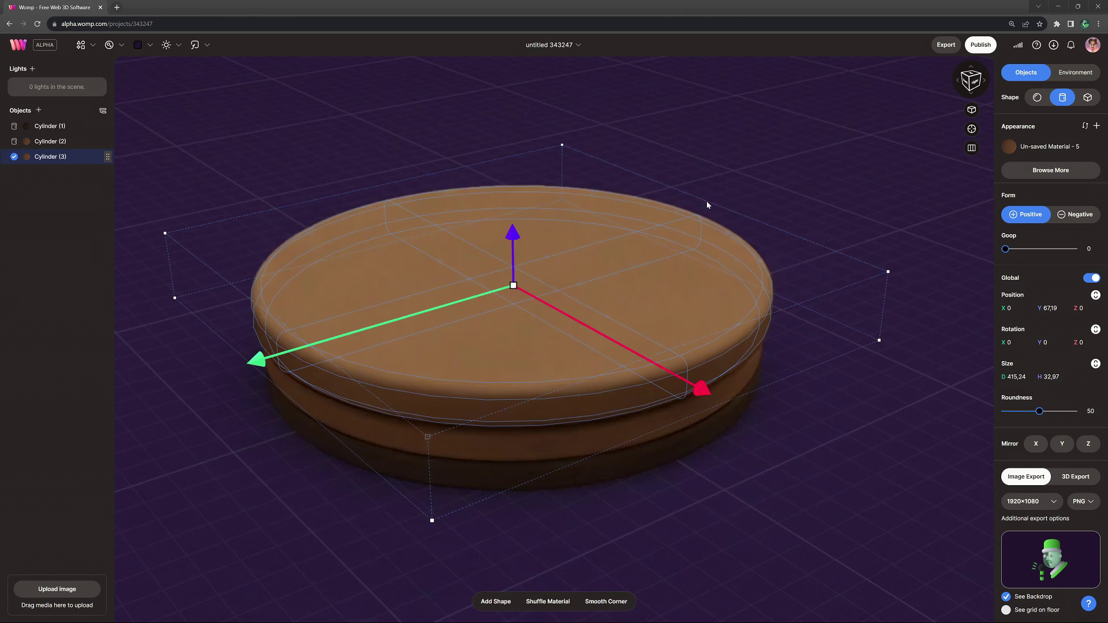
left_click_drag(1039, 411, 1073, 411)
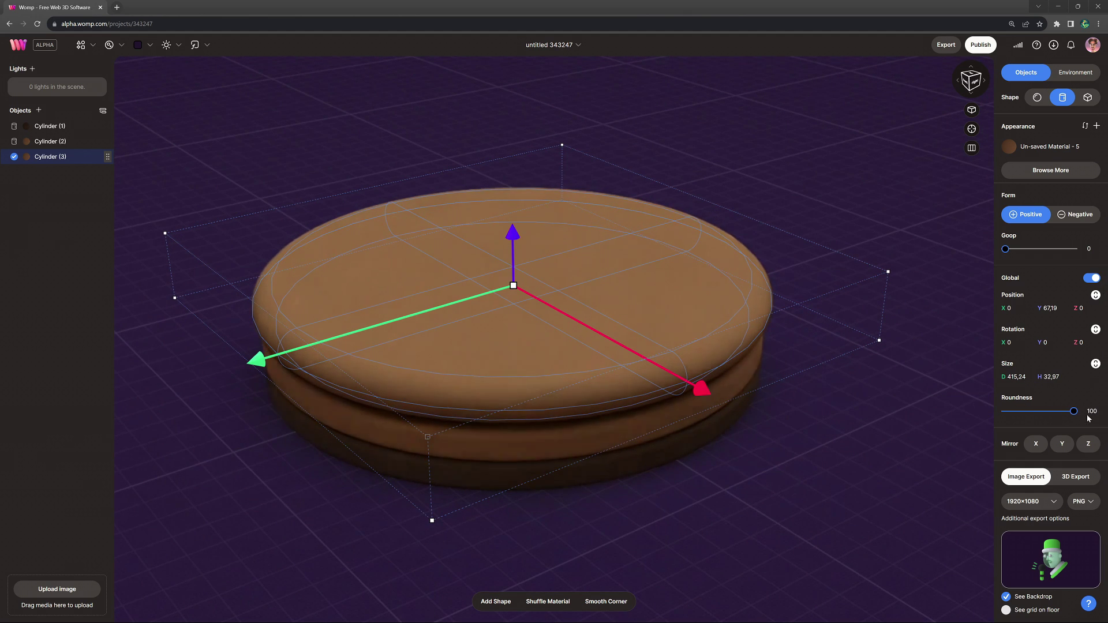
Step: Recolour the top disc's material to a muted green
left_click(1042, 146)
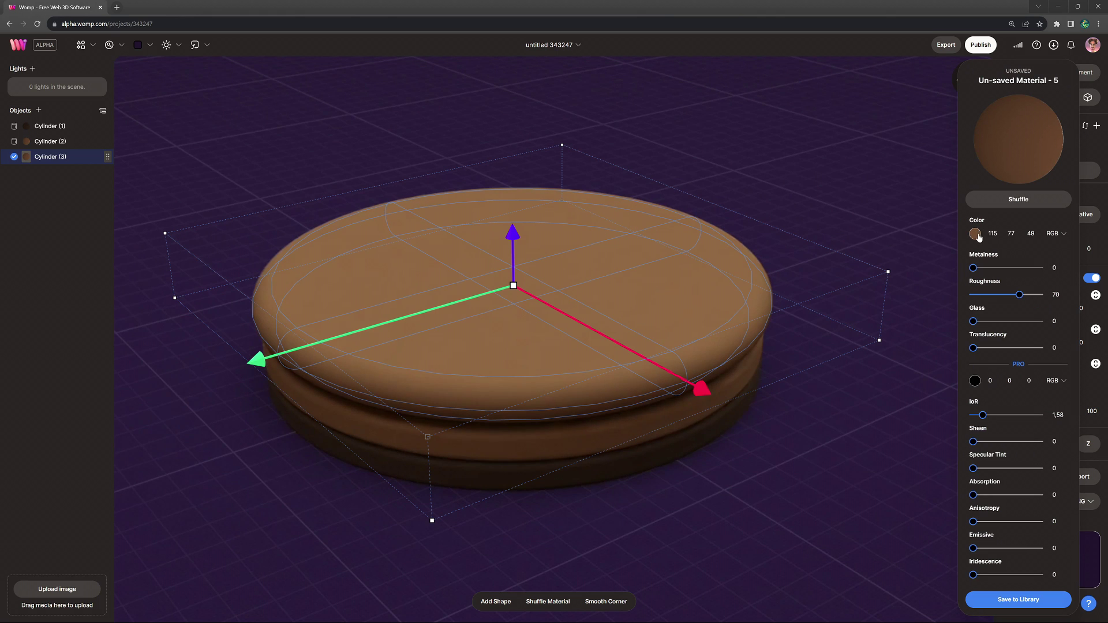
left_click(976, 234)
left_click(882, 310)
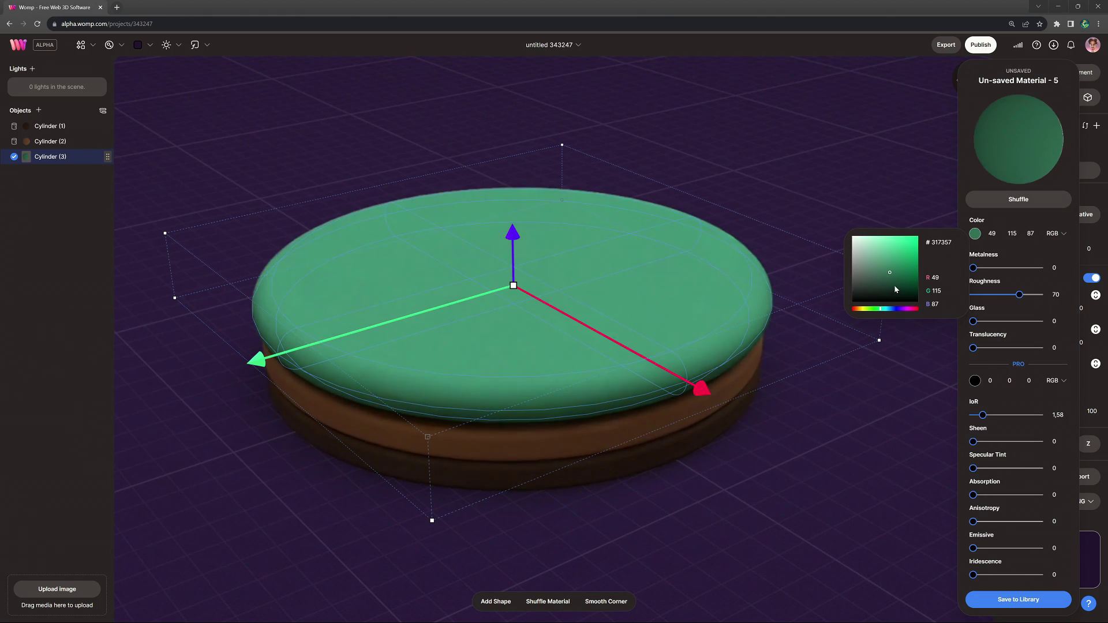
left_click_drag(894, 289, 887, 279)
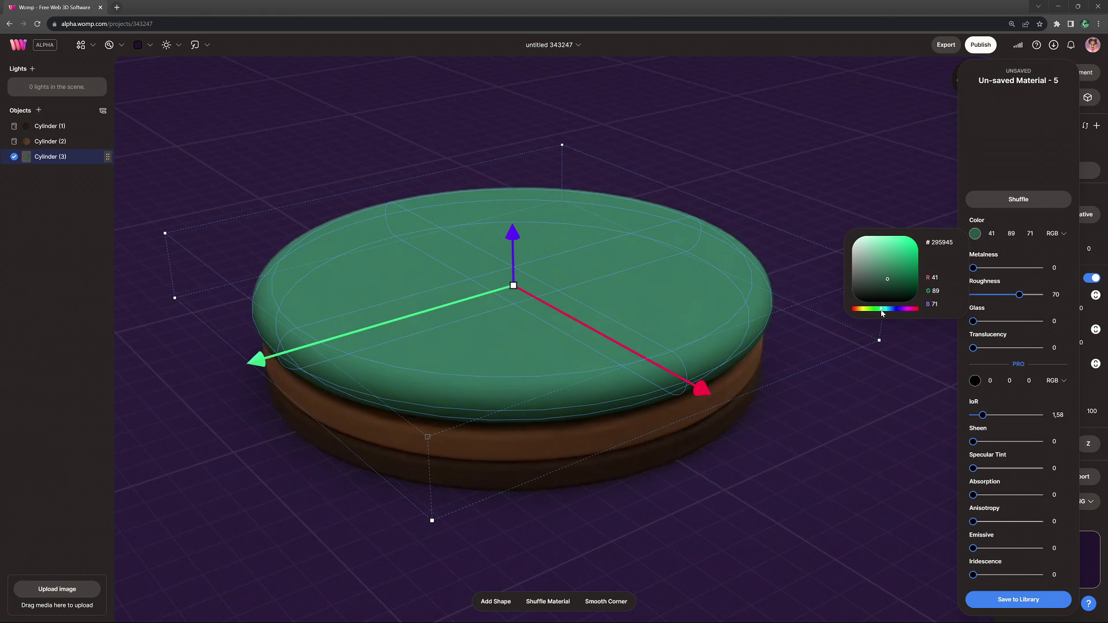
left_click(826, 251)
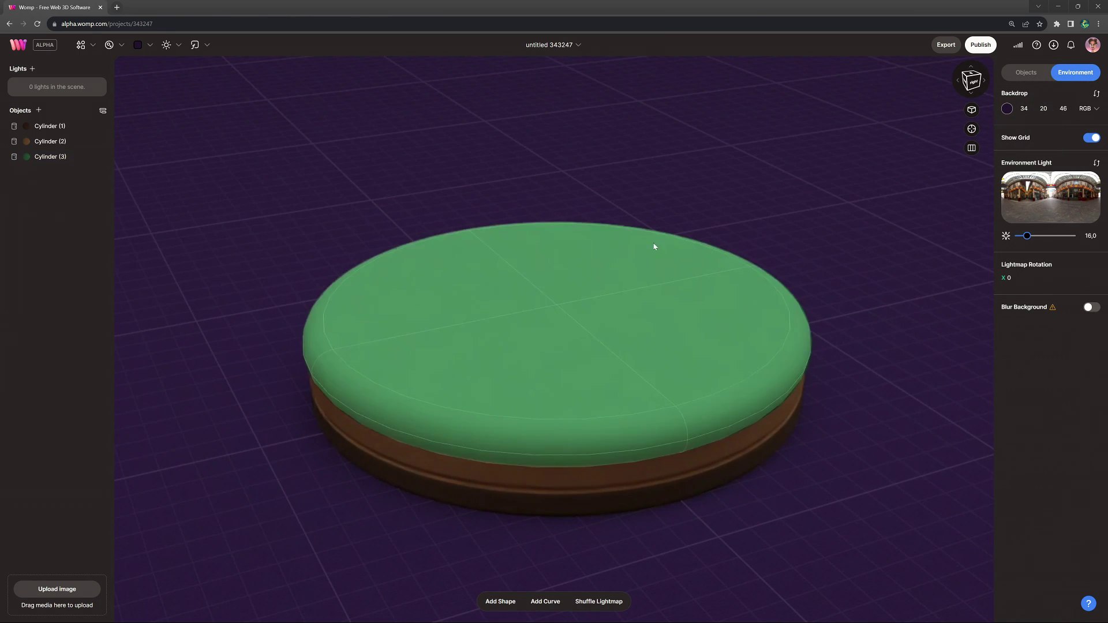
Step: Combine the three cylinders into a union named "platform" and collapse it in the object list
left_click(73, 128)
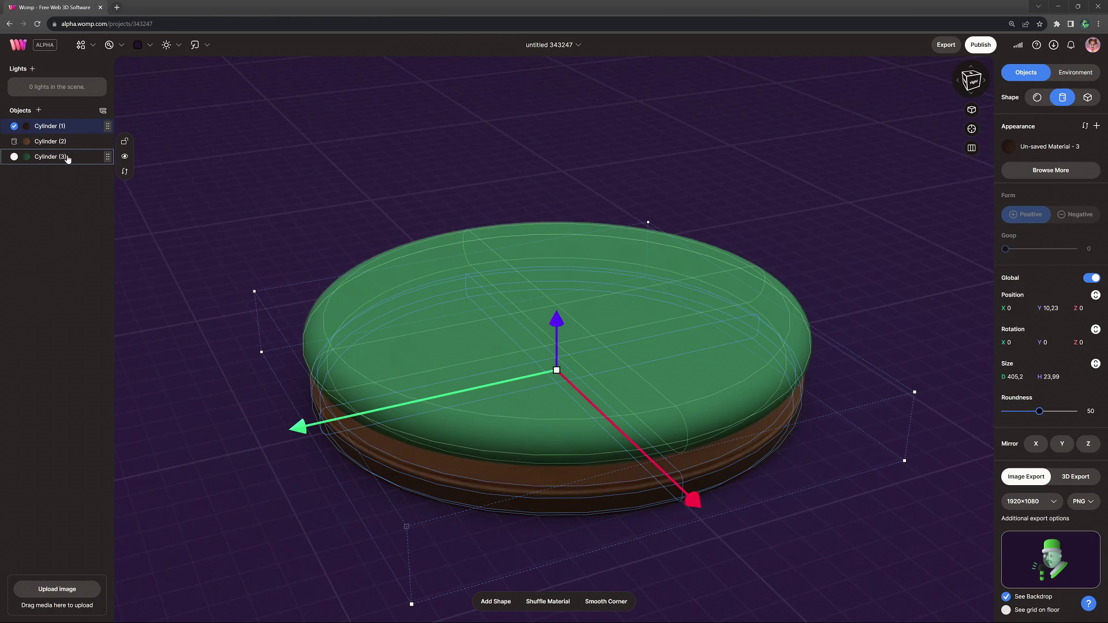
left_click(70, 158, "shift")
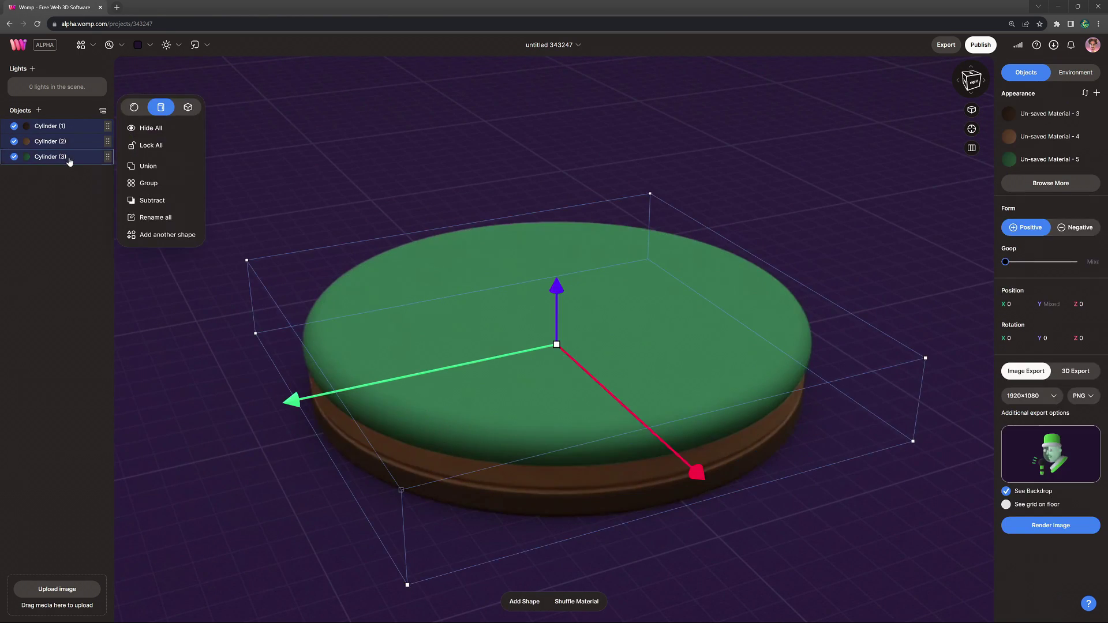
left_click(148, 166)
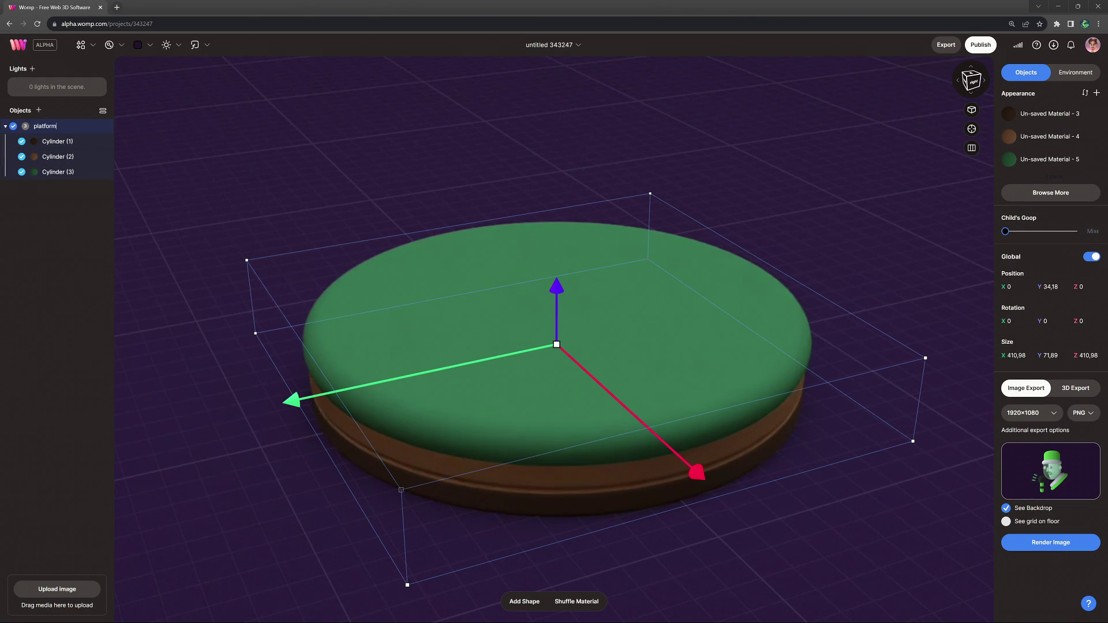
left_click(124, 119)
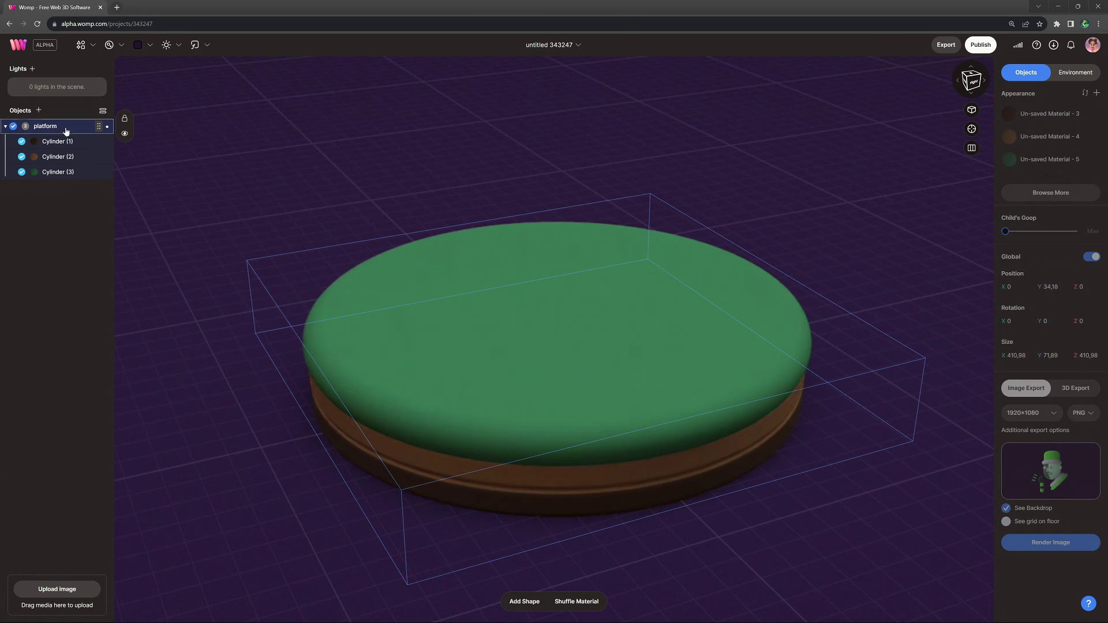
left_click(688, 236)
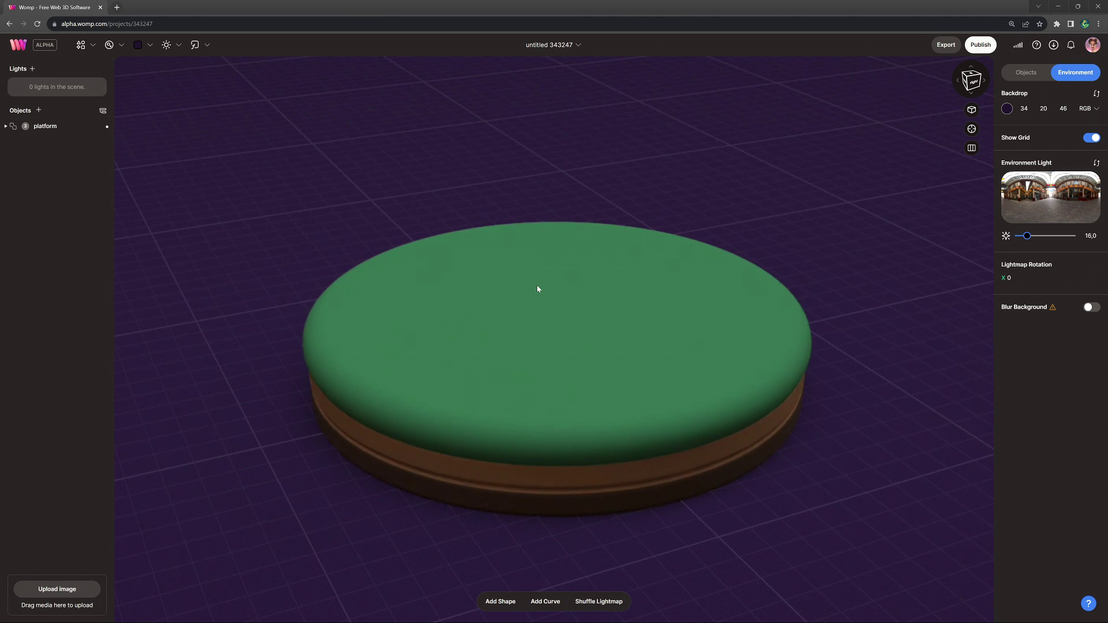
Step: Add a cube above the platform at about Y 120 and shape it into a slab about 7.55 thick in X with roundness 100
middle_click_drag(537, 286, 543, 286)
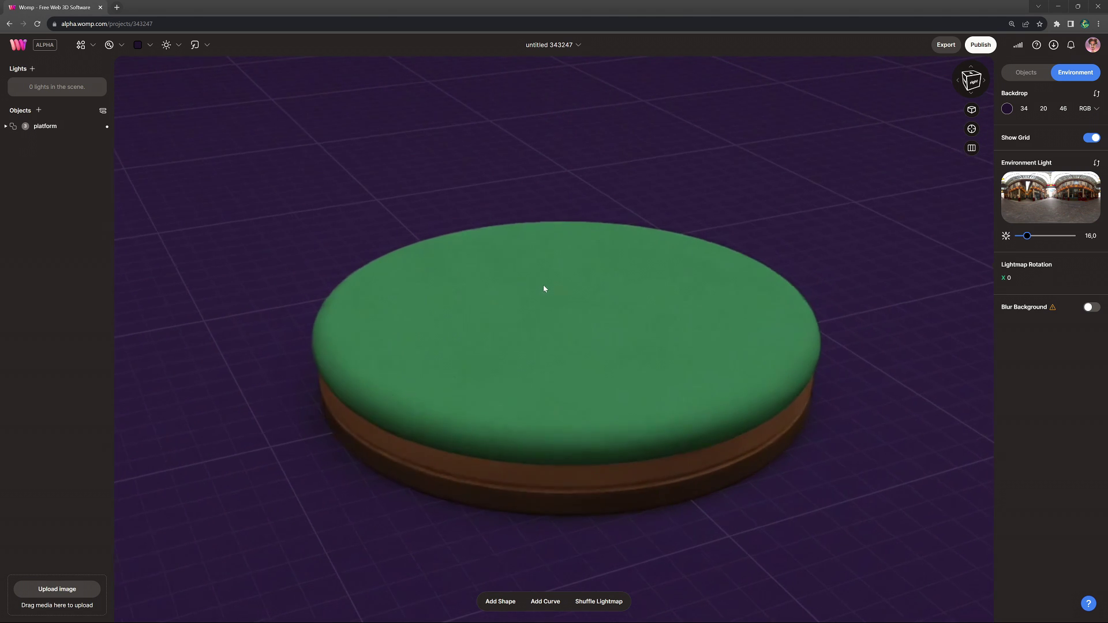
left_click(82, 46)
left_click(103, 76)
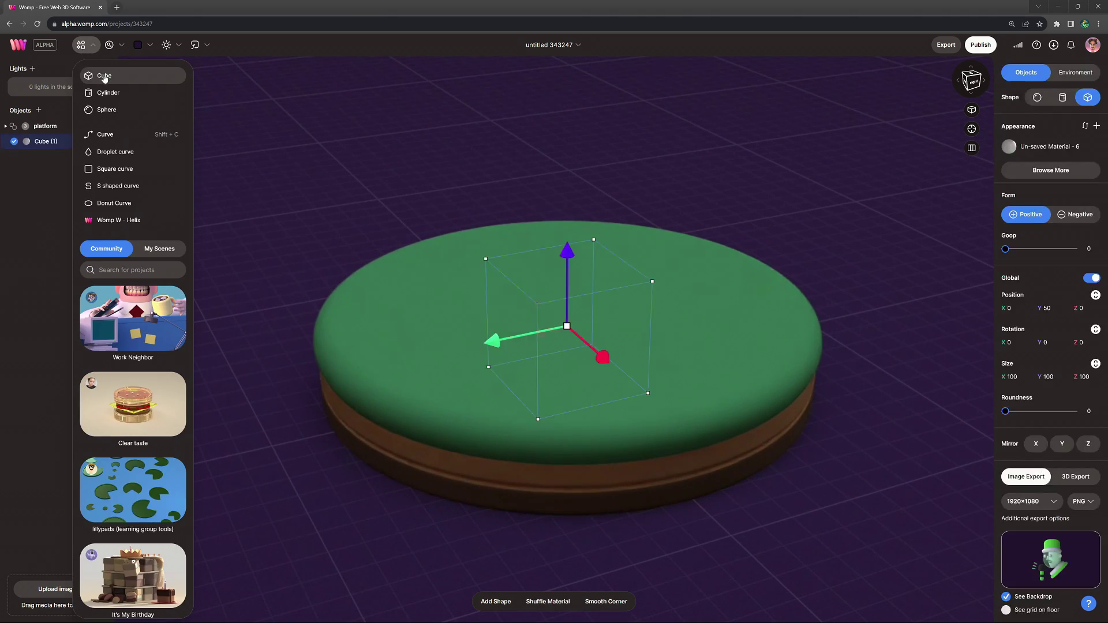
left_click_drag(560, 254, 556, 167)
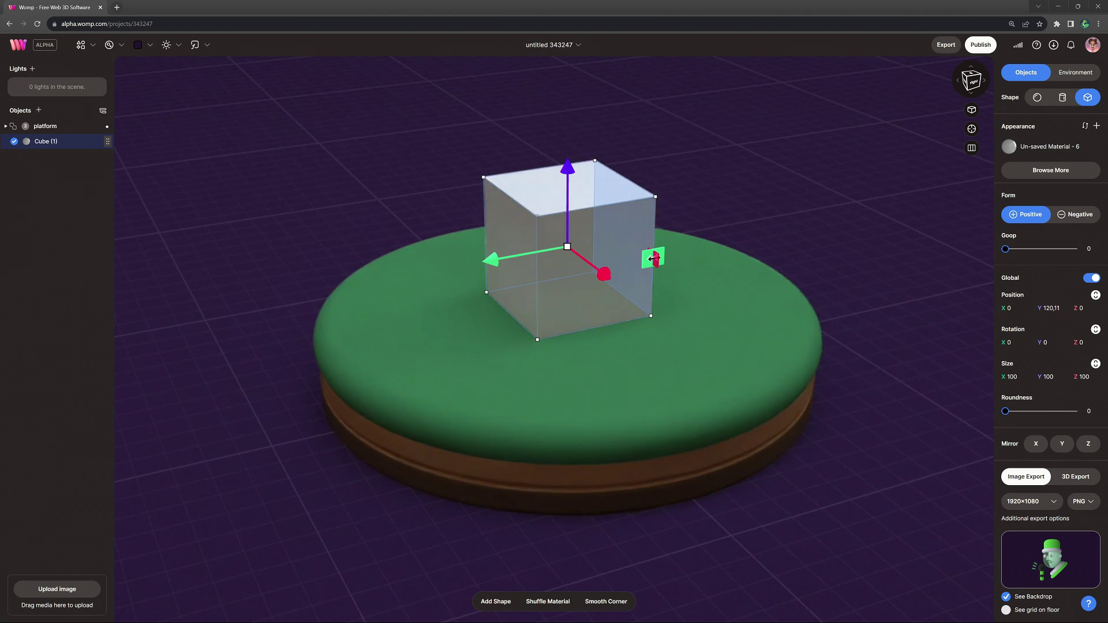
left_click_drag(652, 258, 625, 262)
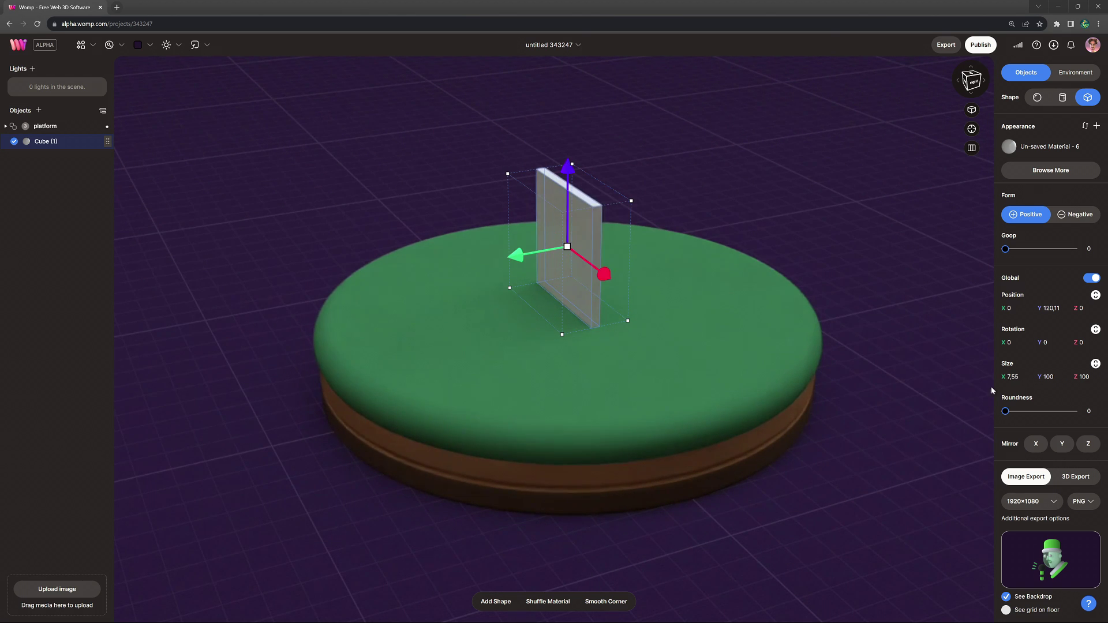
left_click_drag(1006, 411, 1075, 411)
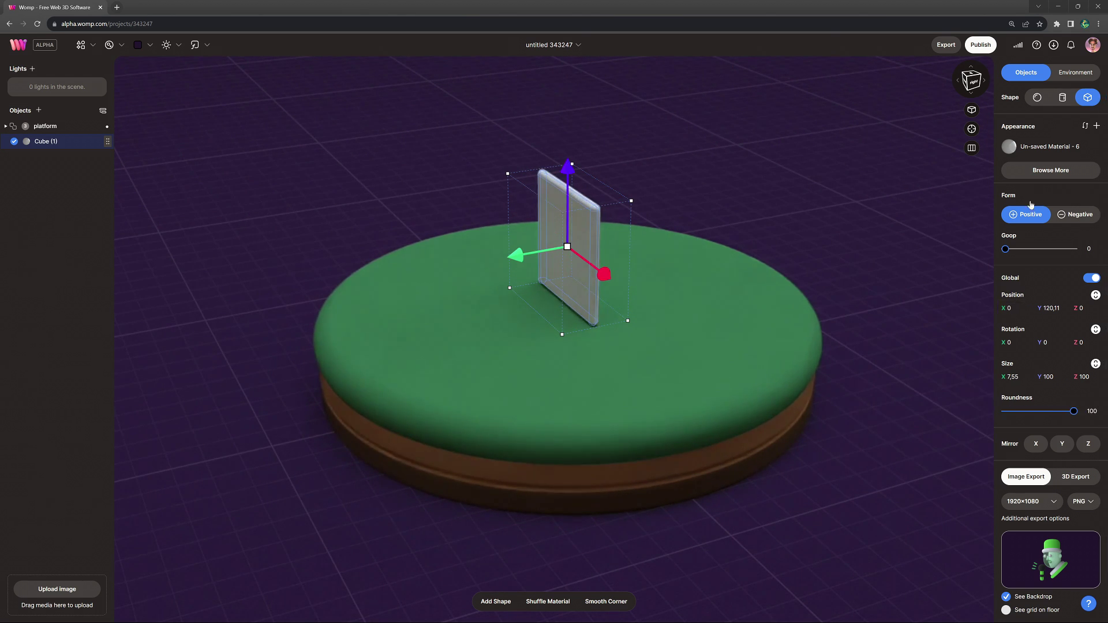
Step: Set the slab's material to purple #9c51dc with a roughness of about 46
left_click(1042, 149)
left_click(975, 234)
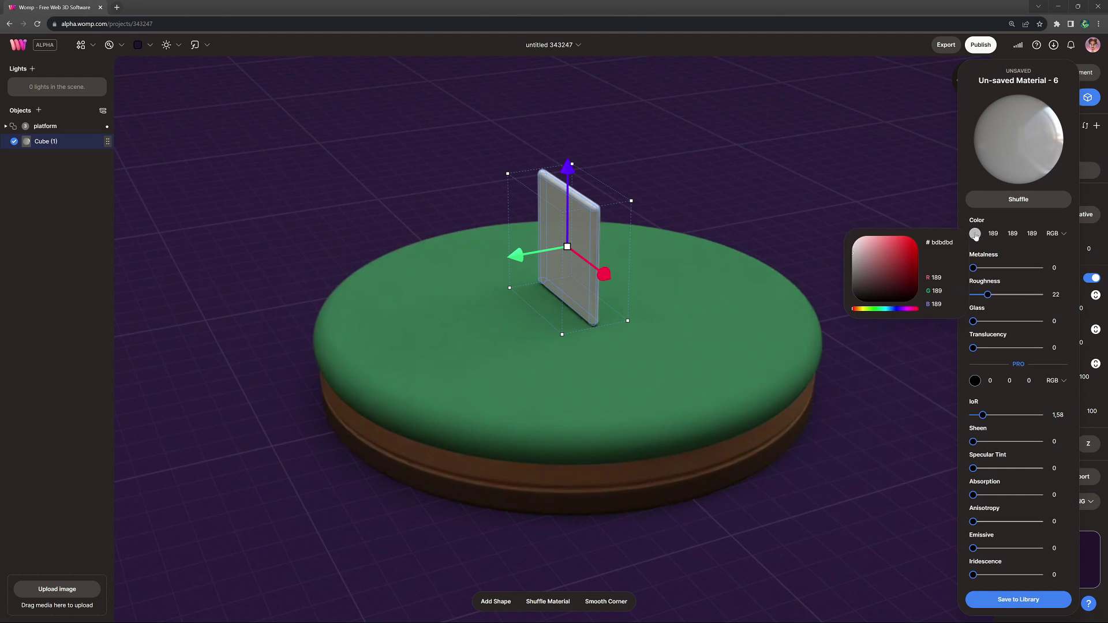
left_click(902, 309)
left_click(894, 250)
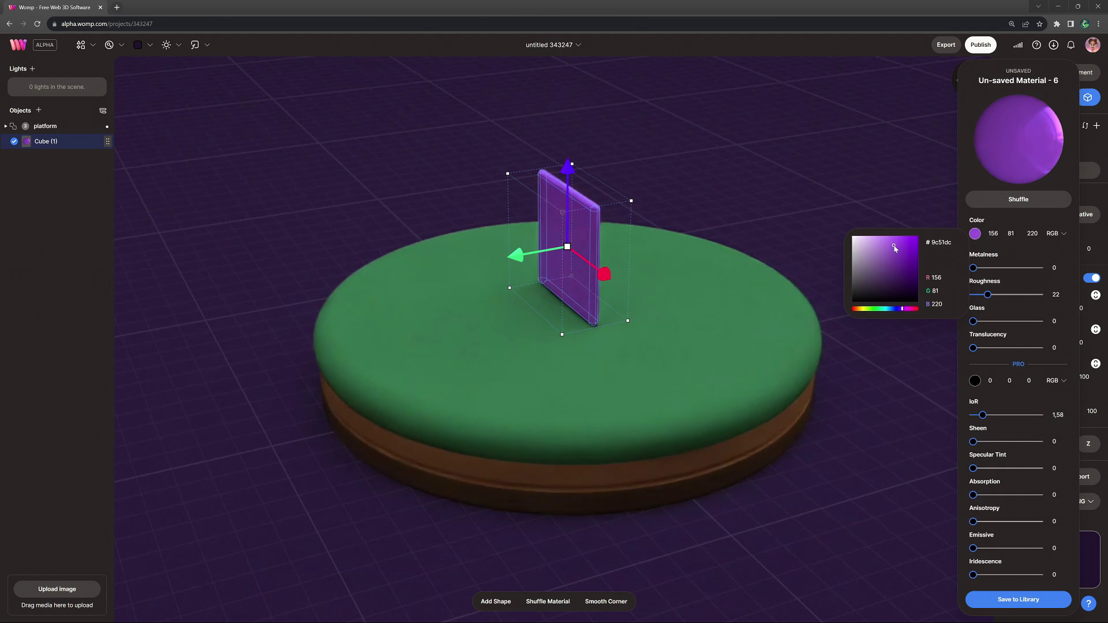
left_click_drag(990, 295, 1008, 298)
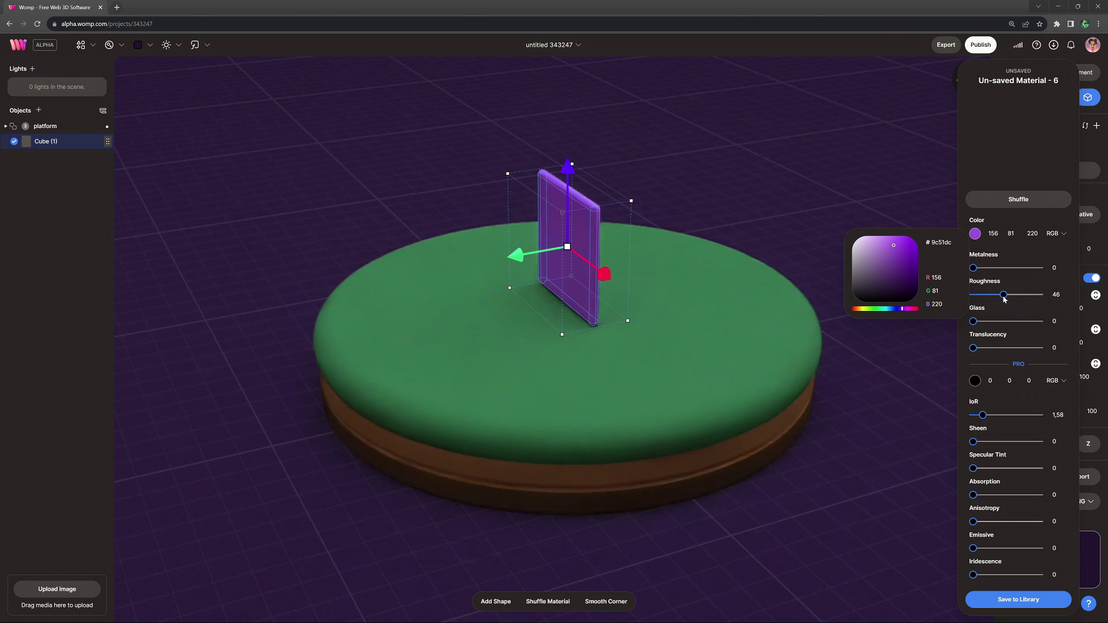
Step: Raise the slab material's translucency to about 81 and mirror the slab across X with an offset of about X 20
left_click_drag(974, 348, 1032, 351)
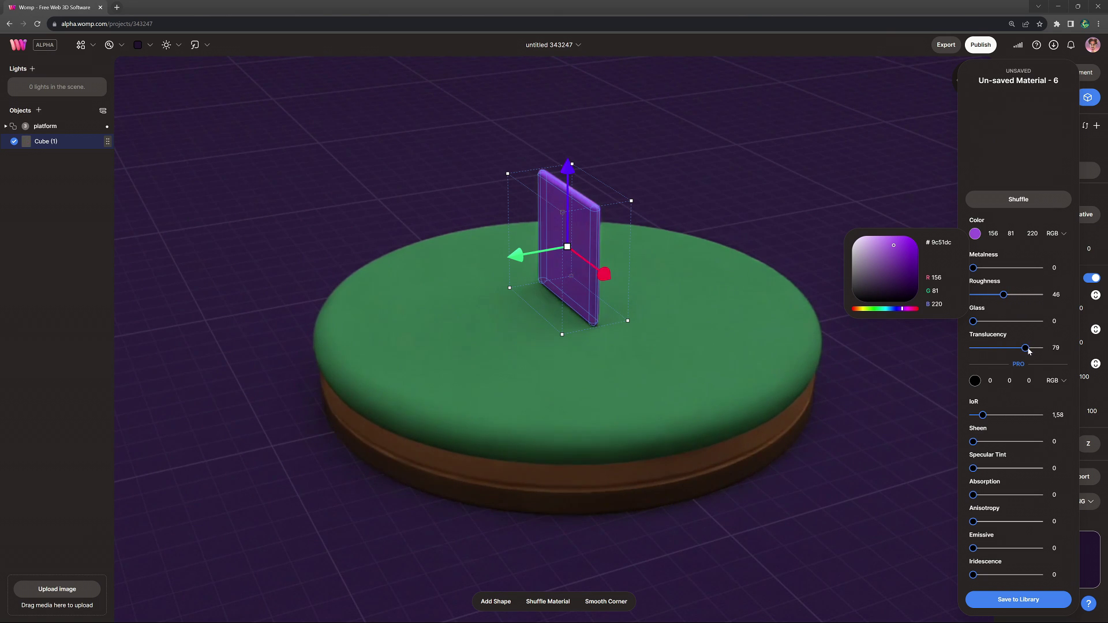
left_click(891, 370)
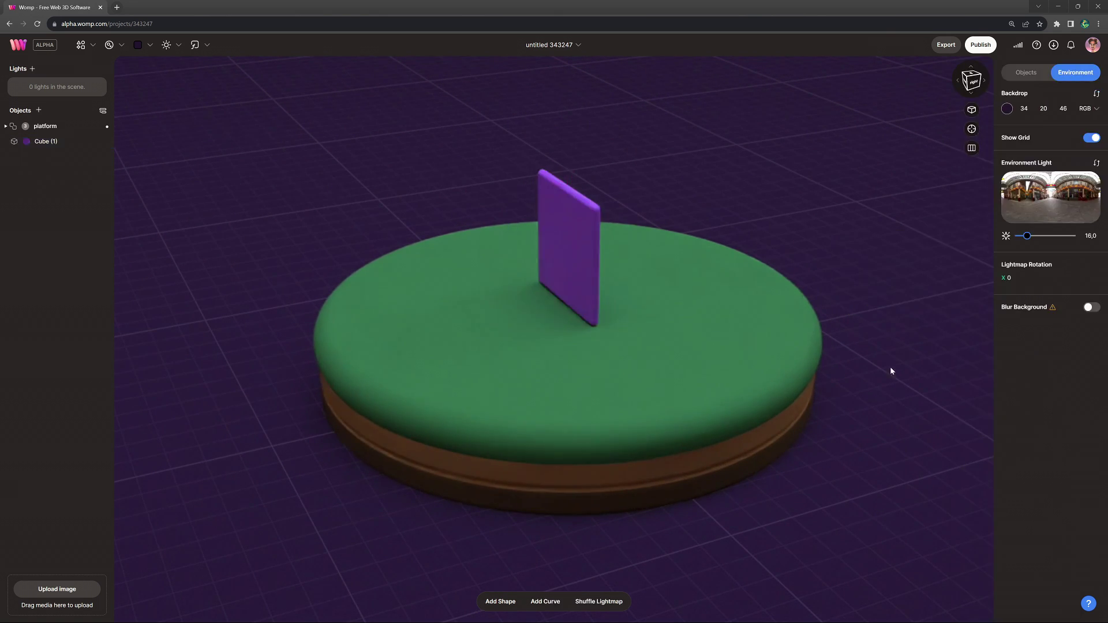
left_click(594, 252)
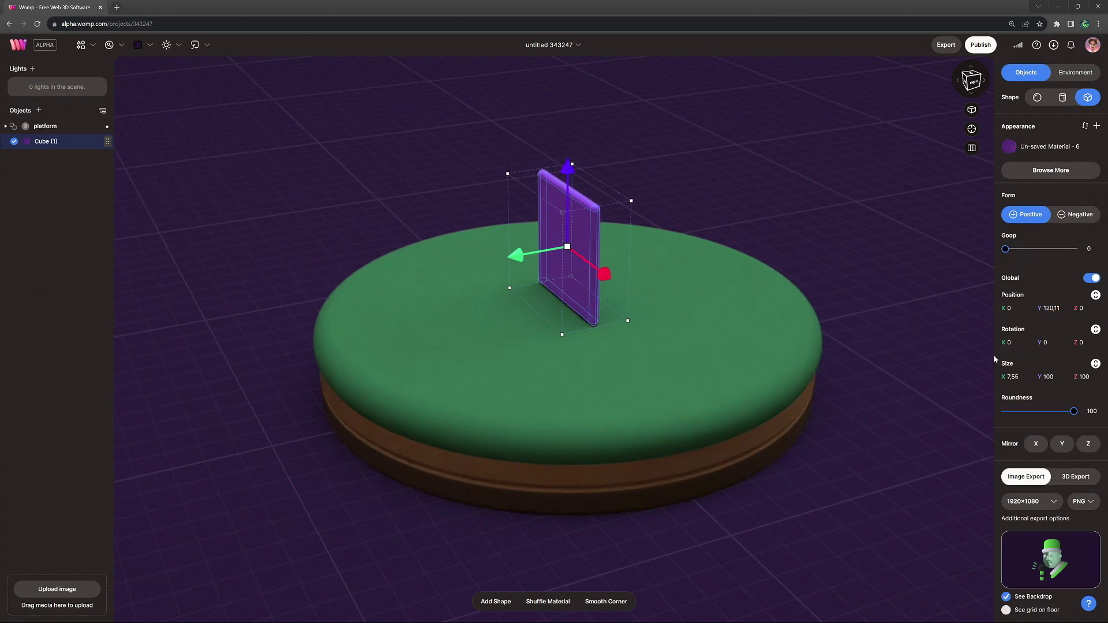
left_click(1036, 445)
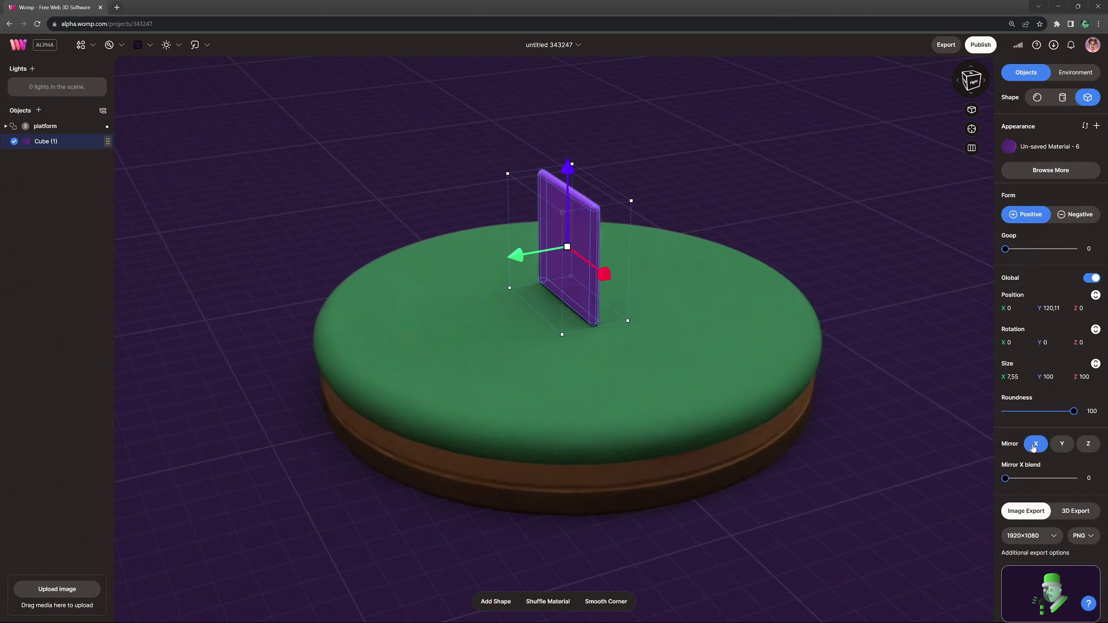
left_click_drag(848, 303, 554, 254)
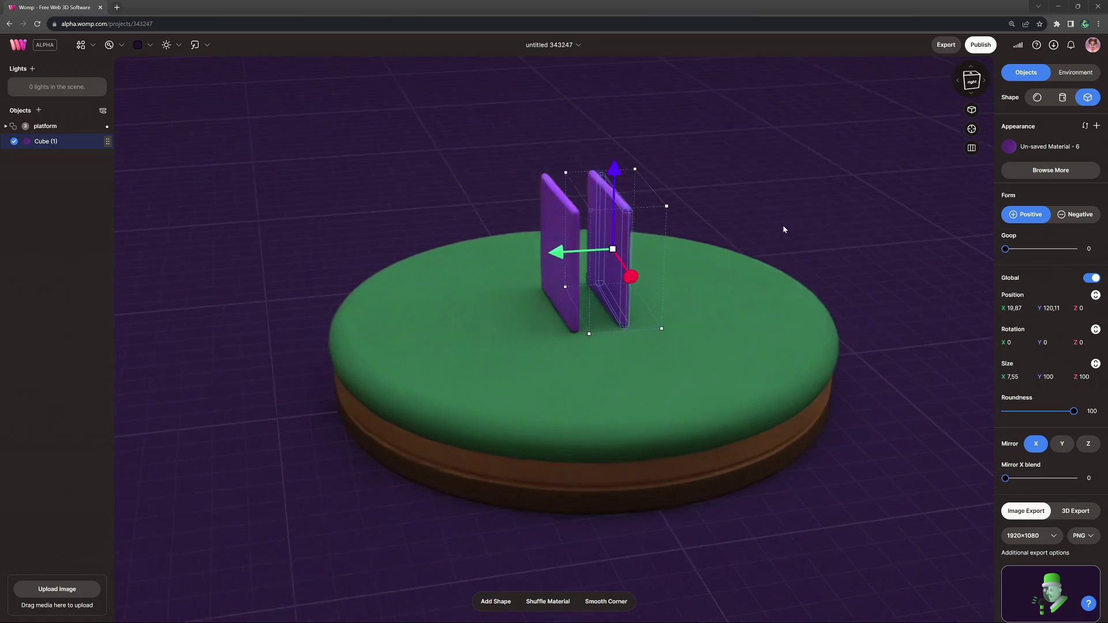
Step: Tilt the mirrored slab to about 29° in Z and lengthen it to about 134.7 in Z to form an A-shaped roof
scroll(778, 226, "up", 3)
mouse_move(714, 151)
left_click_drag(713, 151, 646, 138)
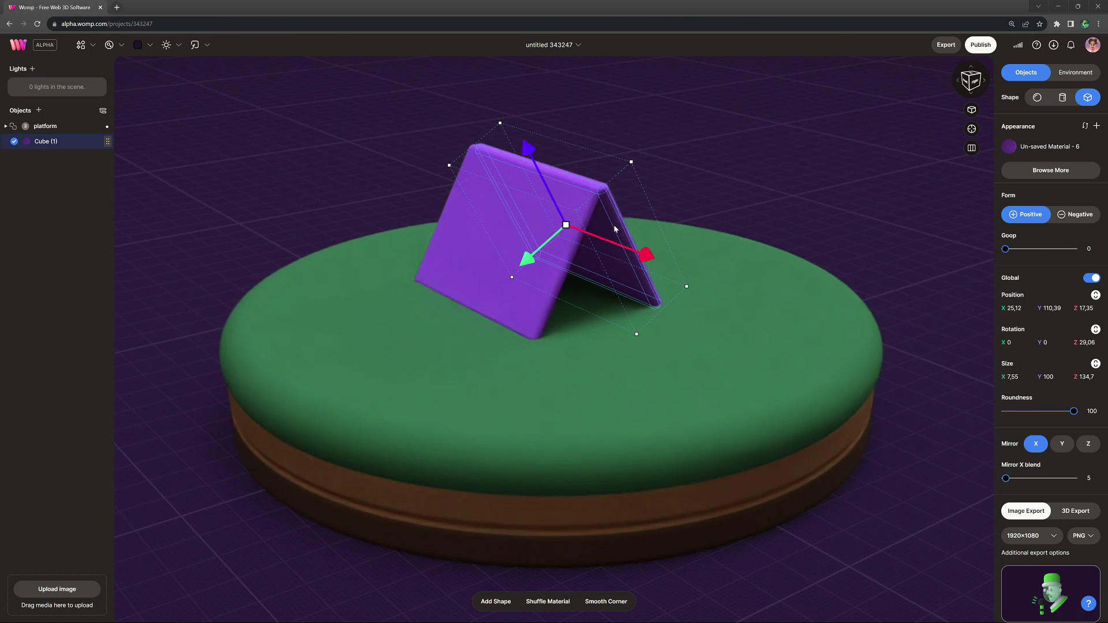
Step: Paste a copy of the roof slab, turn it into a cylinder pole about 7.93 wide, and align it with the front edge at about Z -51
key("ctrl+v")
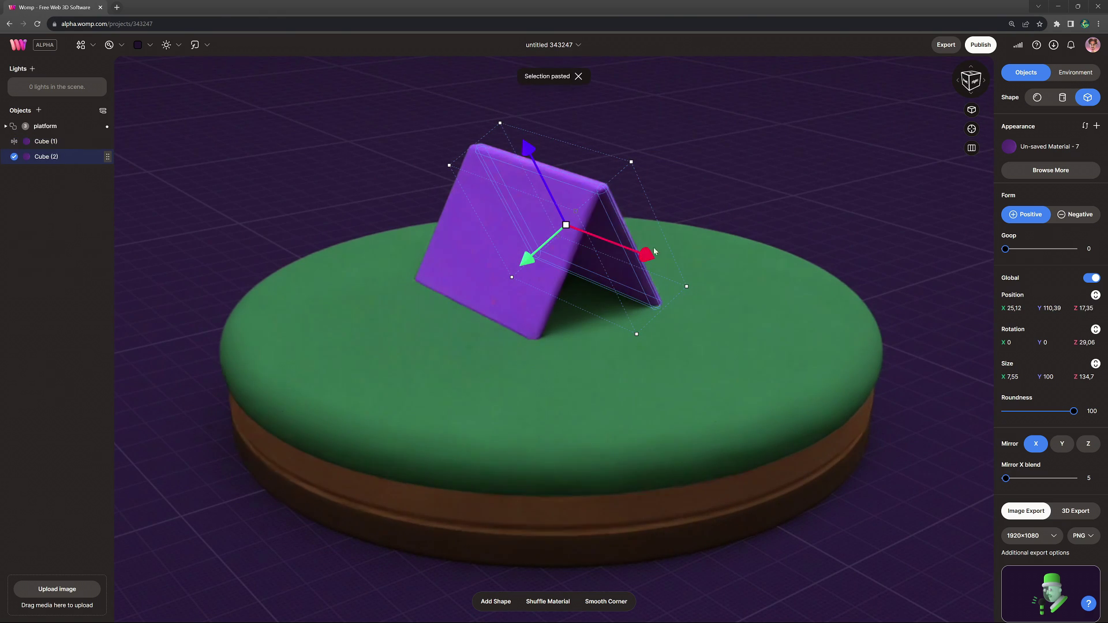
left_click_drag(644, 253, 756, 298)
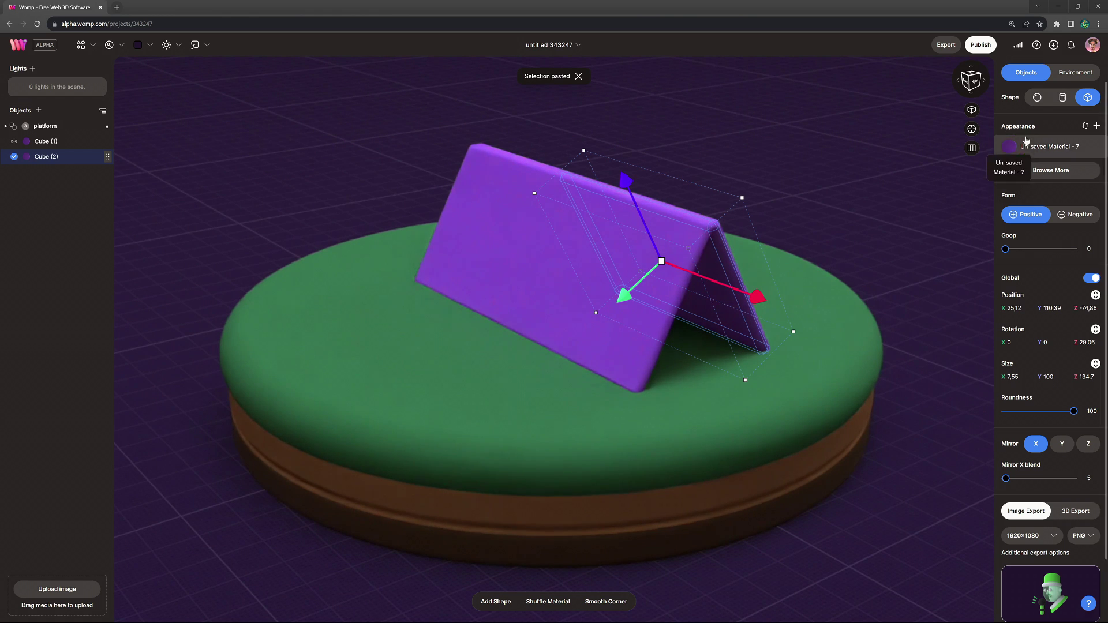
left_click(1063, 97)
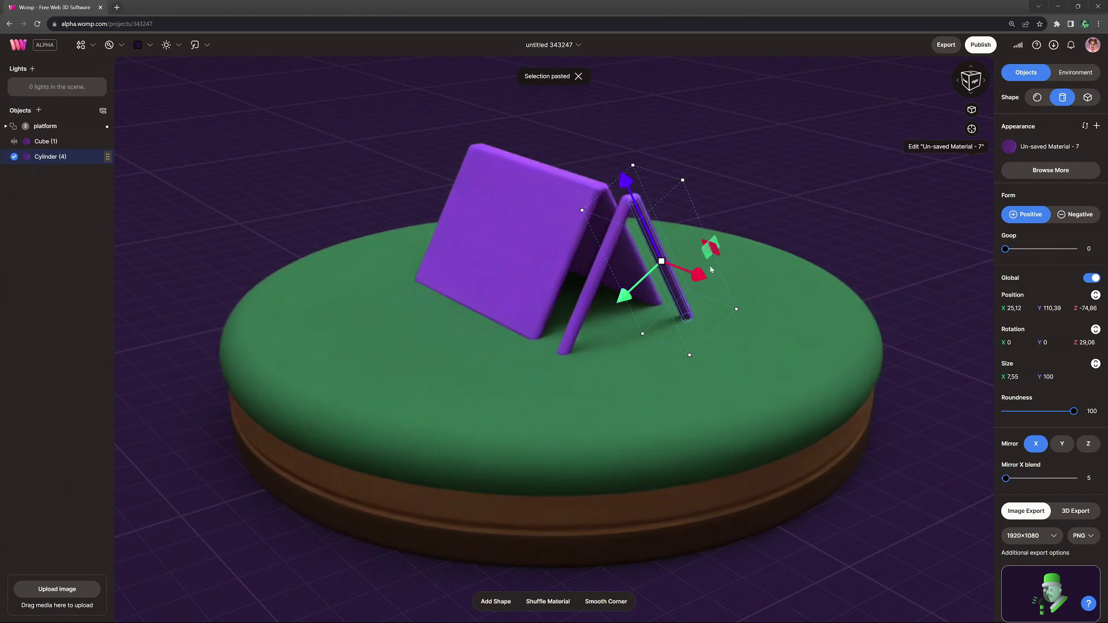
left_click_drag(700, 274, 636, 252)
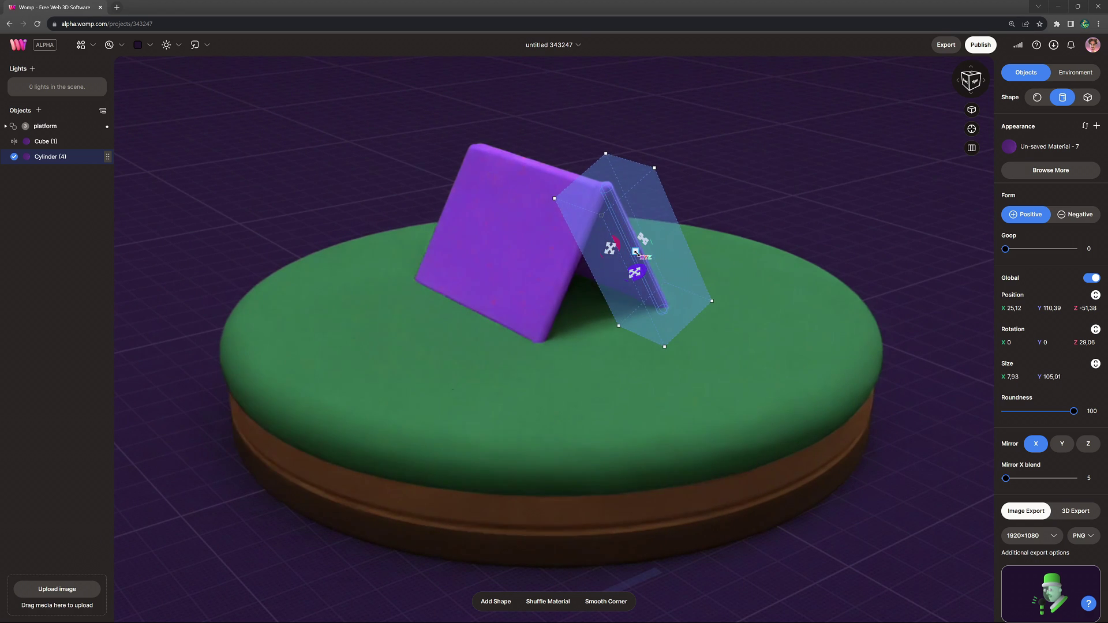
Step: Recolour the front poles' material to a muted yellow-brown, about #9d8543
left_click(1016, 148)
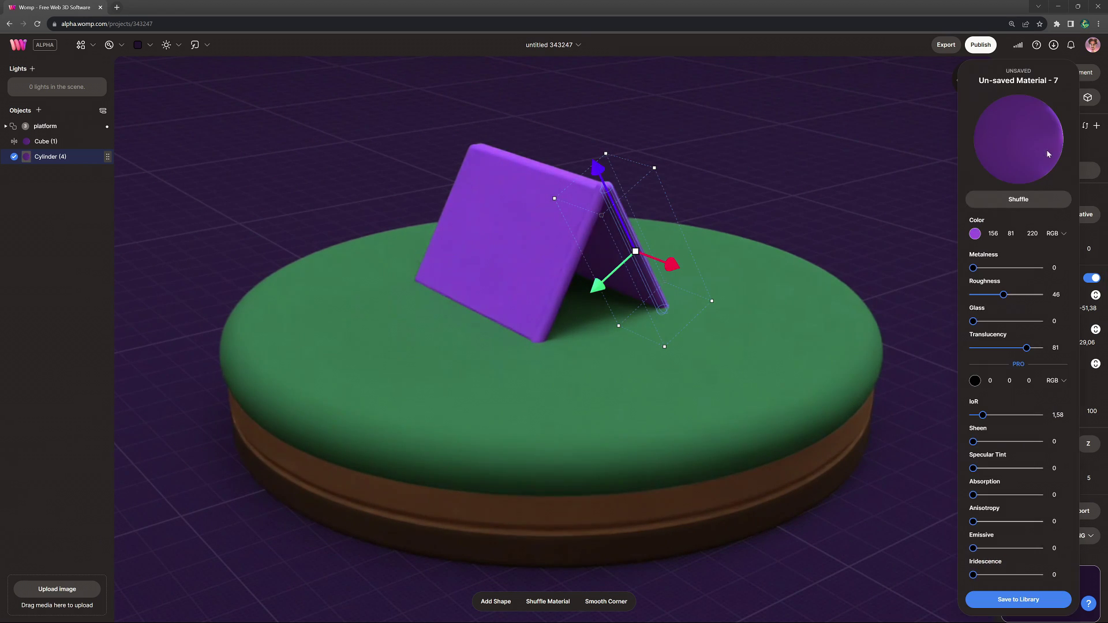
left_click(975, 234)
left_click_drag(872, 312, 860, 309)
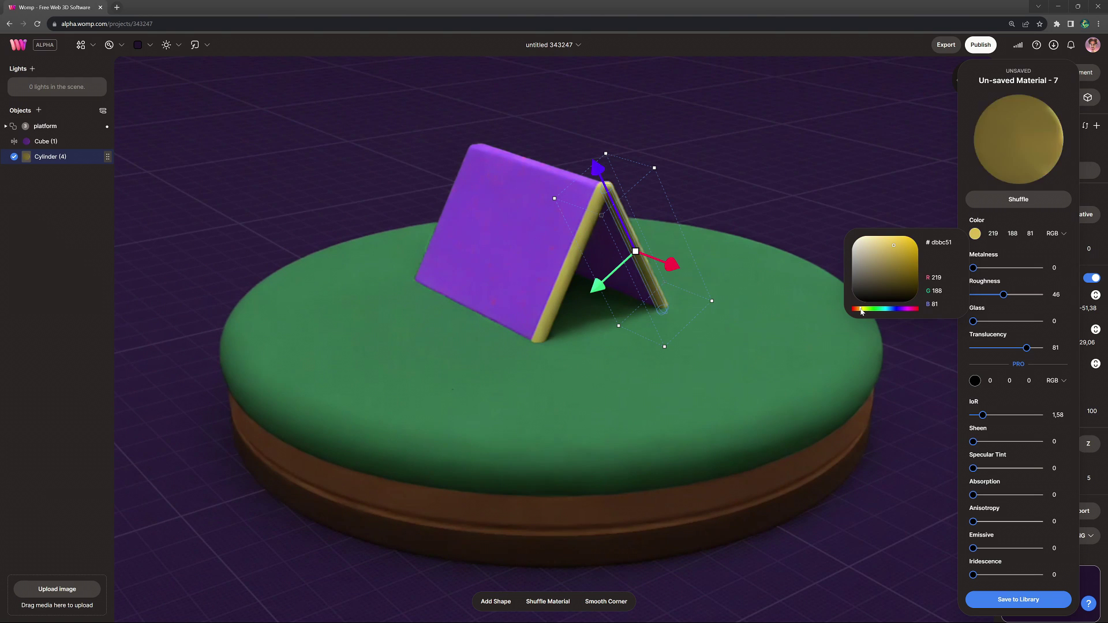
left_click(893, 267)
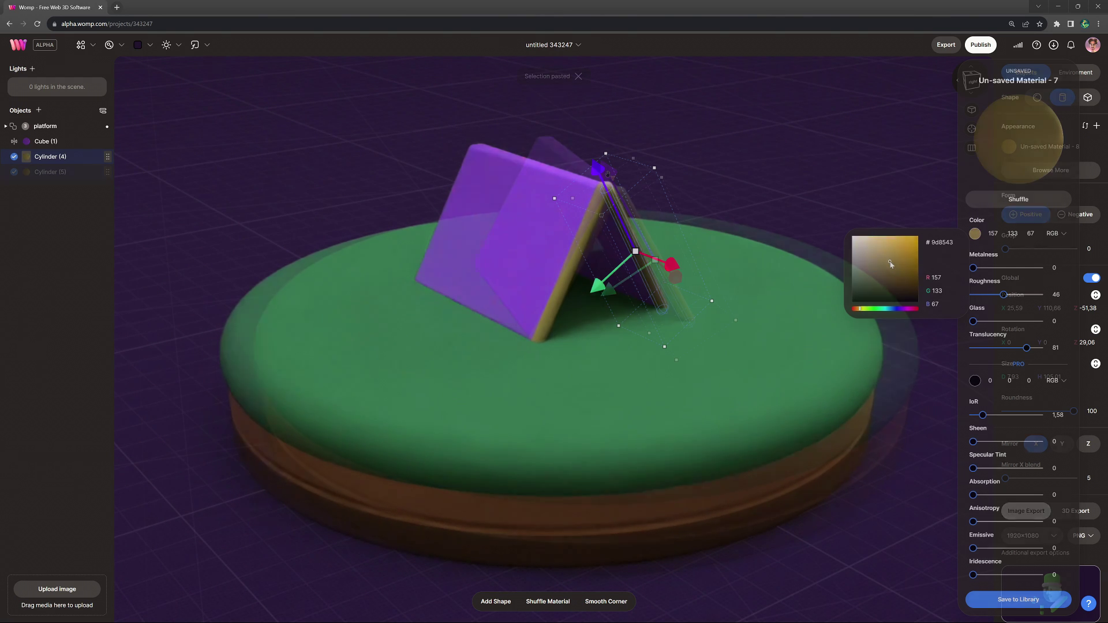
Step: Copy the front pole to the ridge, tilt it to about -38° in Z and shape it into short crossed tips
left_click_drag(601, 160, 577, 118)
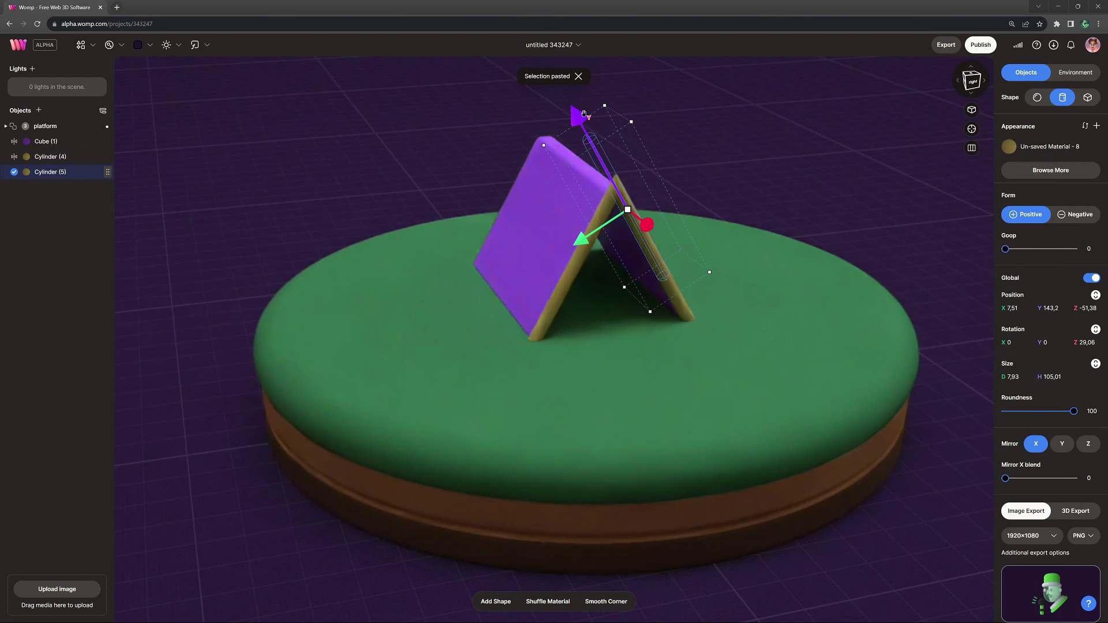
mouse_move(648, 101)
left_click_drag(648, 100, 670, 185)
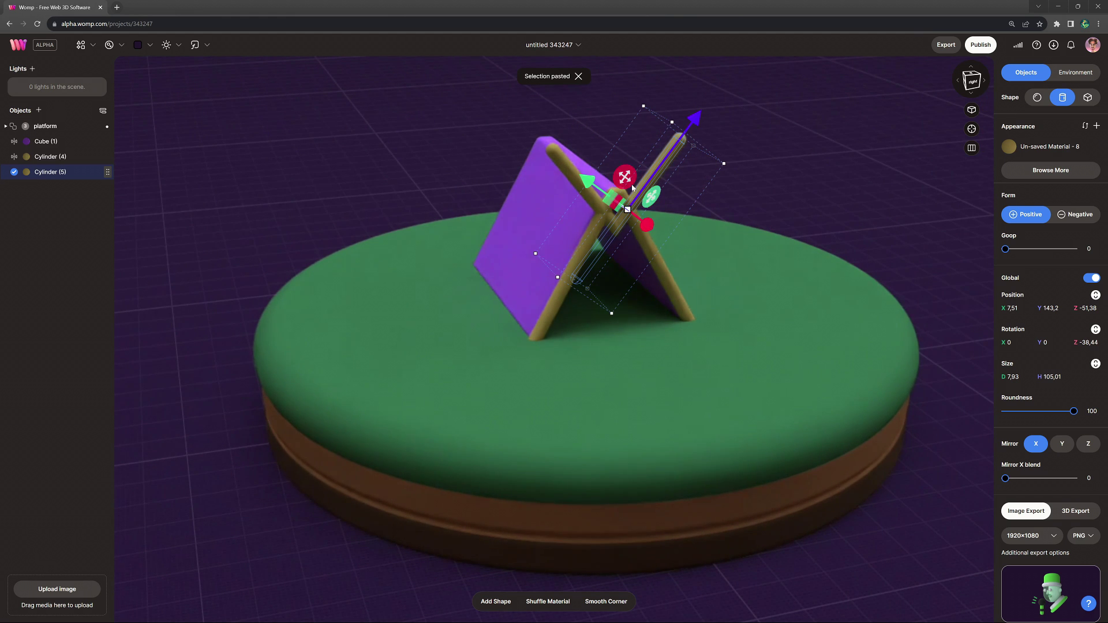
left_click(633, 188)
left_click(651, 180)
left_click_drag(626, 177, 592, 187)
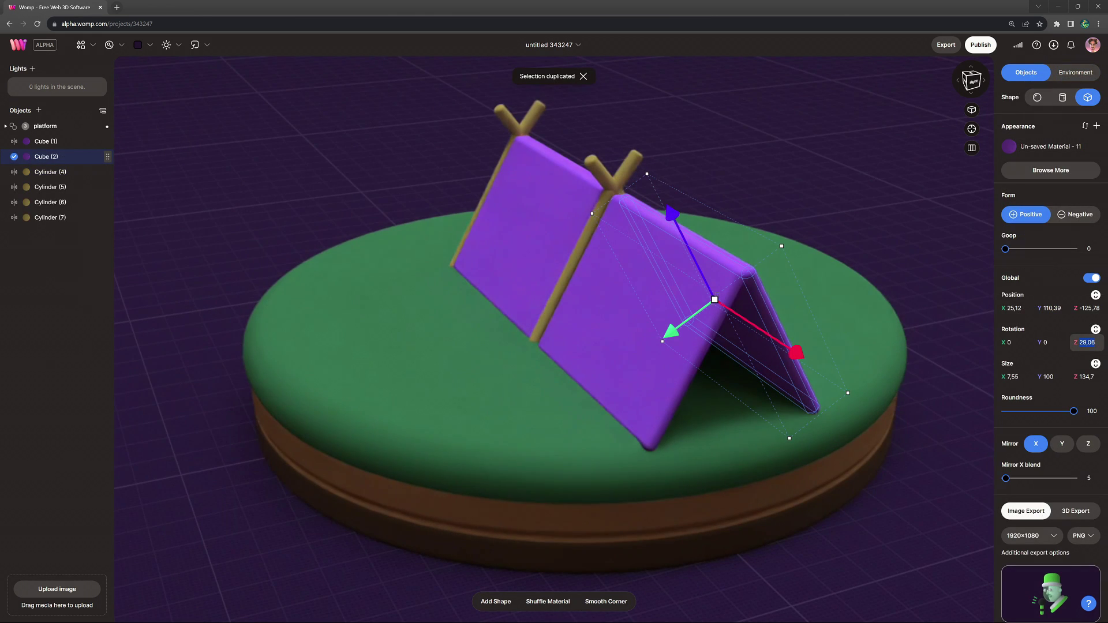
Step: Reset the duplicated roof slab's Z rotation to 0, lay it flat at -90° and shift it to about X -14.67
type("0")
key("Return")
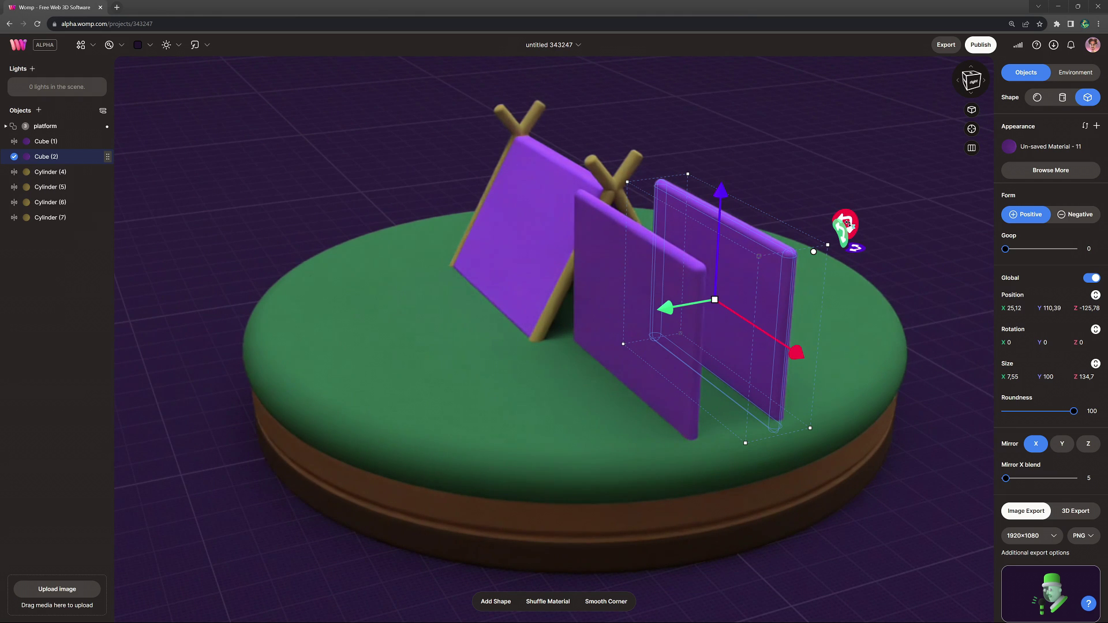
left_click_drag(844, 226, 918, 366)
left_click_drag(615, 319, 545, 330)
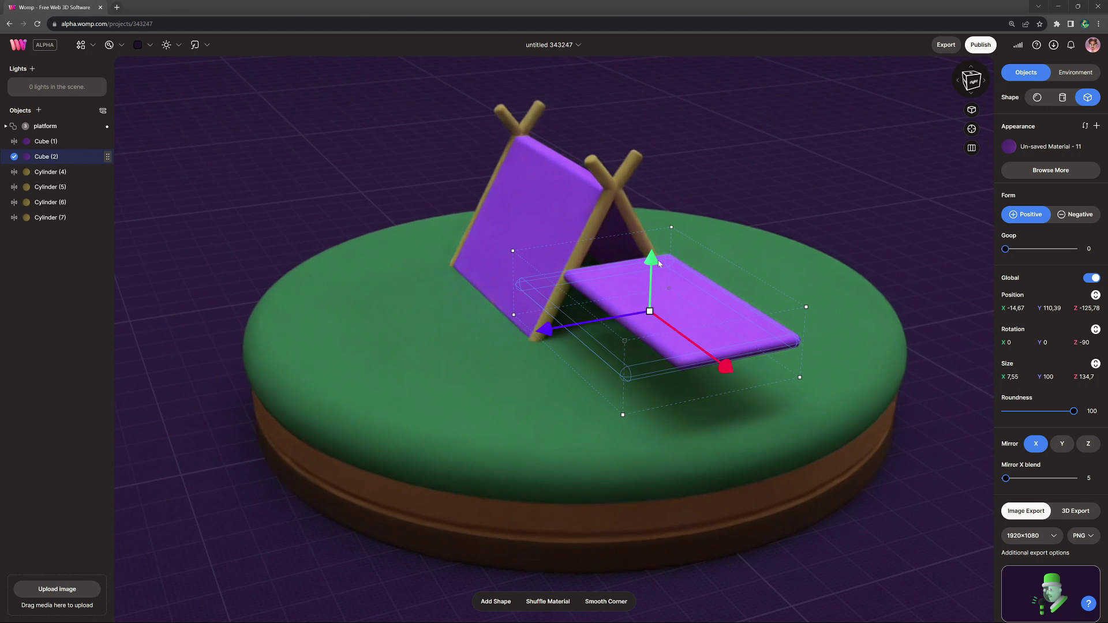
Step: Fit the flat slab as the tent floor at about Y 69.55 and Z -7, widening it to about 113 in Y
left_click_drag(658, 259, 657, 325)
left_click_drag(725, 436, 620, 352)
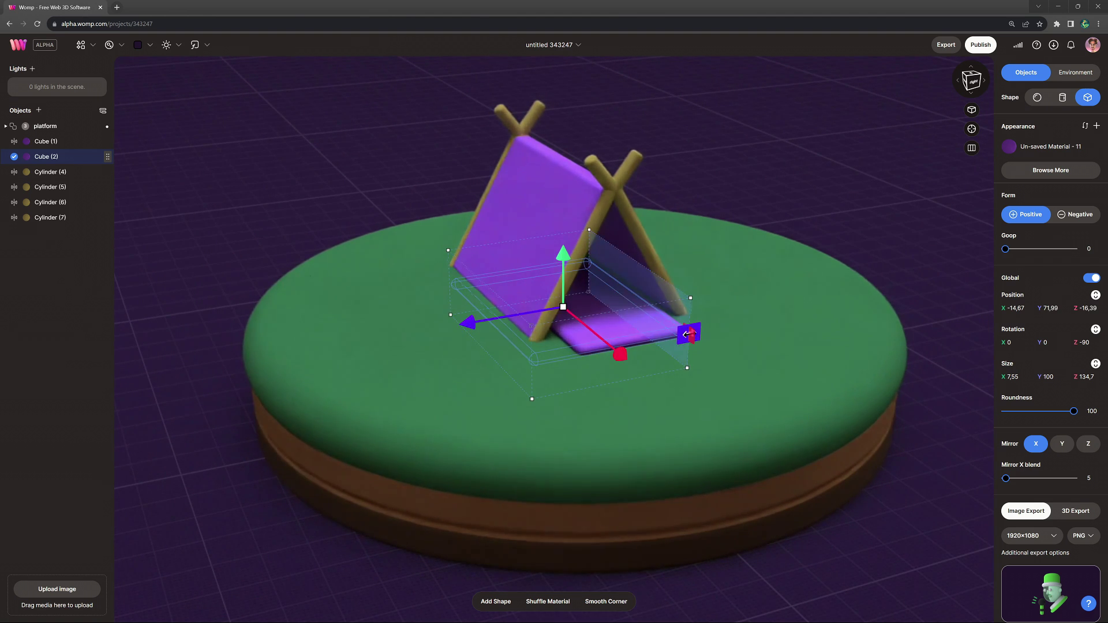
left_click_drag(688, 333, 700, 339)
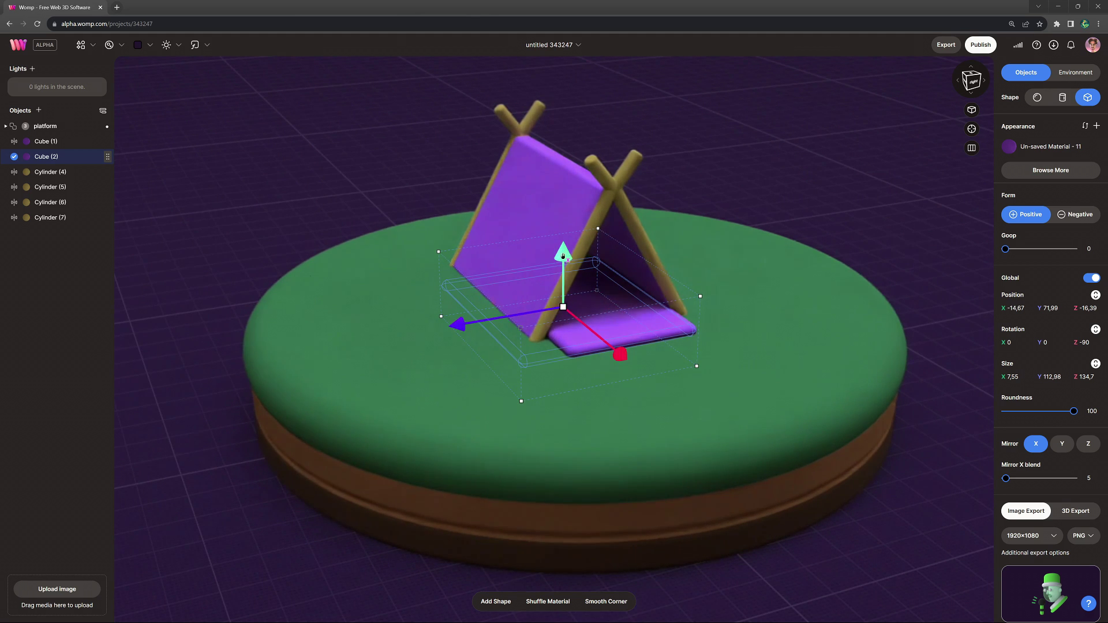
left_click_drag(562, 256, 563, 260)
left_click_drag(620, 354, 614, 354)
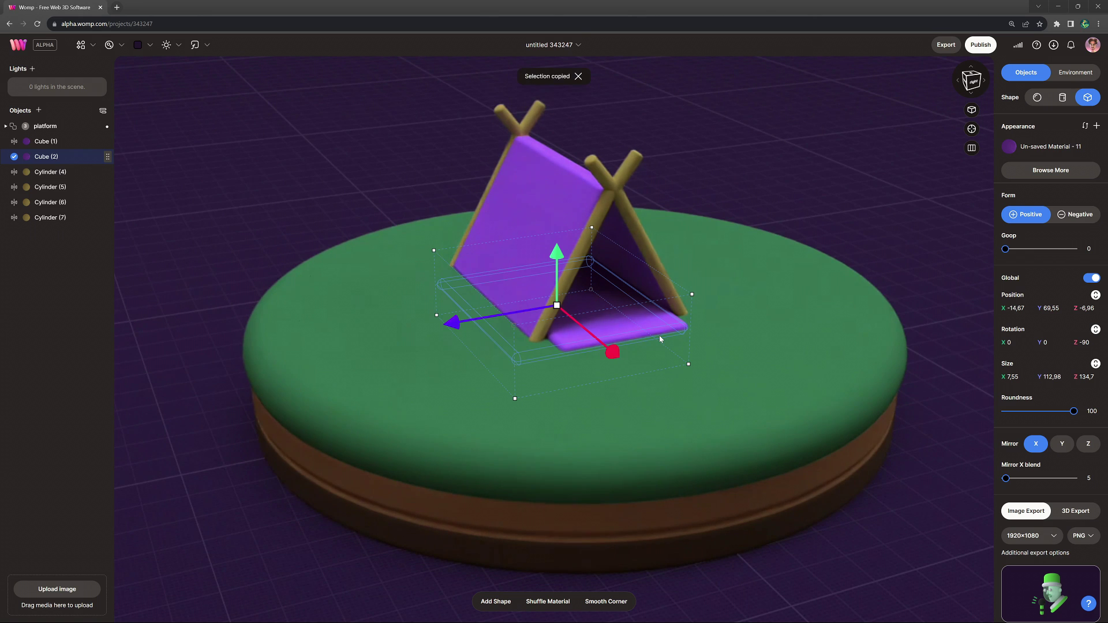
Step: Paste a copy of the floor slab and stand it upright at -90° in X in front of the tent at about Z -61
key("ctrl+v")
left_click_drag(704, 290, 655, 448)
left_click_drag(582, 325, 619, 356)
left_click_drag(788, 168, 877, 178)
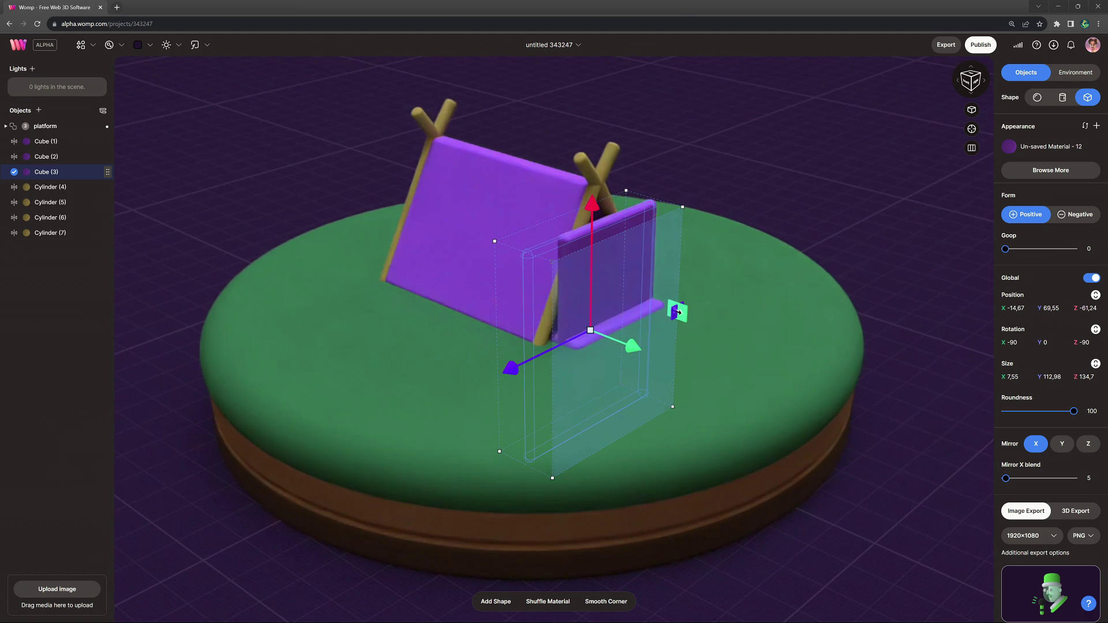
Step: Thin the upright panel to about 3.28, set it behind the front poles at about Z -47 and rotate it to about -63.8° in Z
left_click_drag(678, 312, 673, 312)
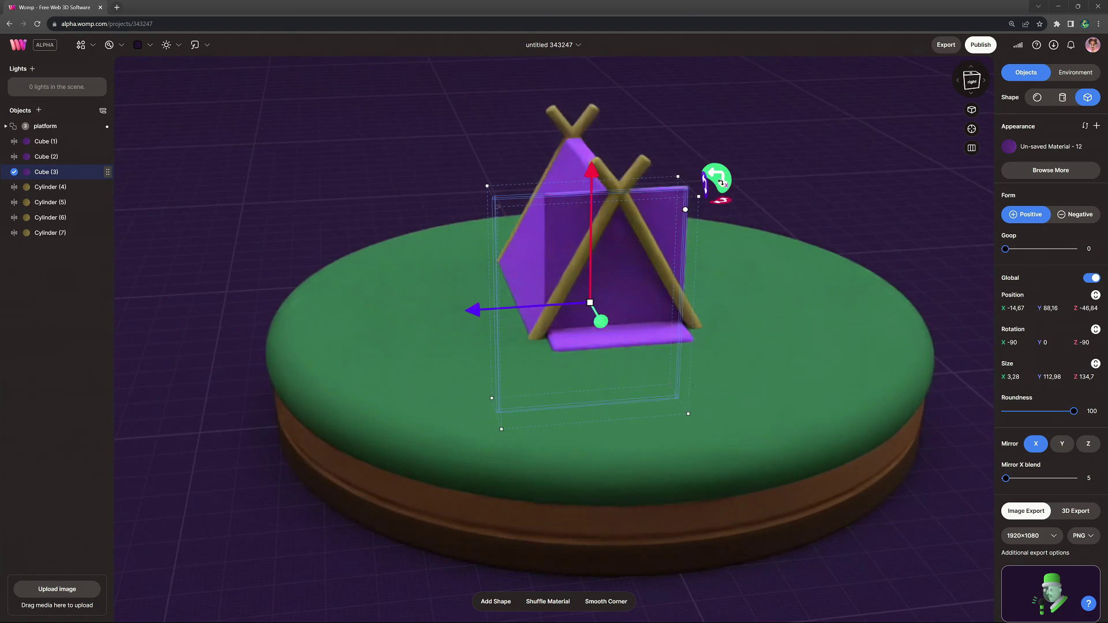
left_click_drag(717, 179, 640, 167)
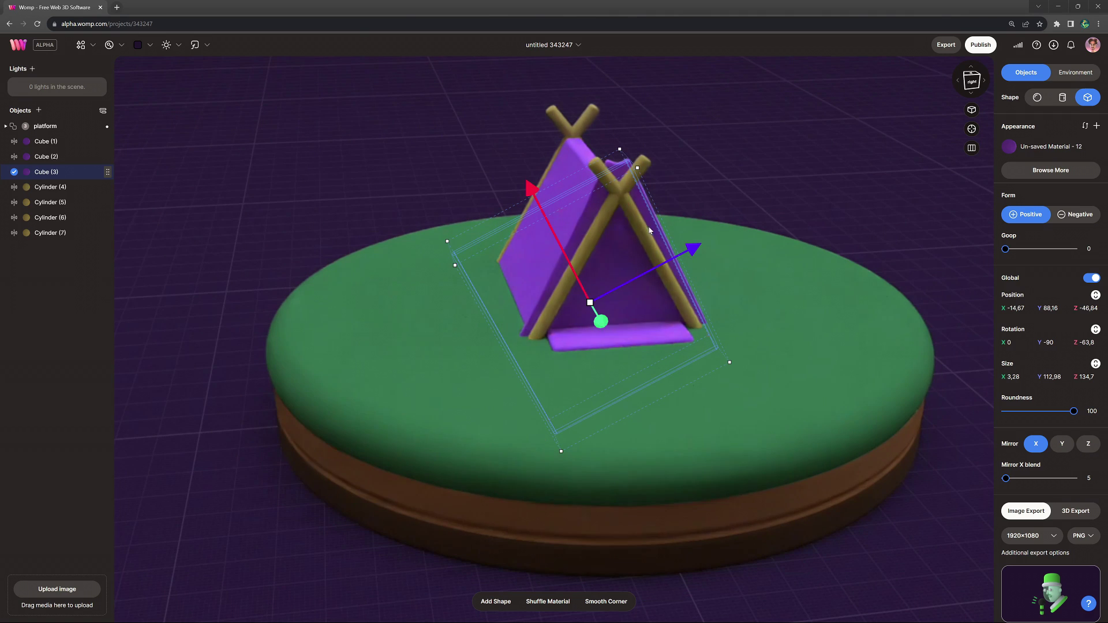
left_click_drag(601, 272, 590, 295)
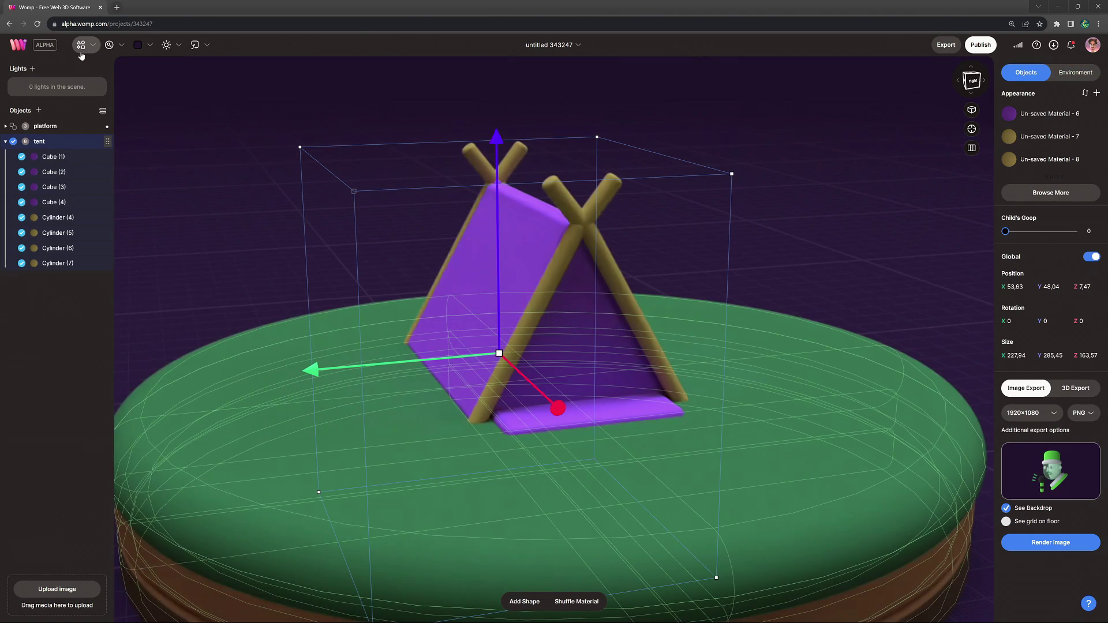
Step: Add a basic curve to the scene beside the tent
left_click(81, 52)
left_click(105, 134)
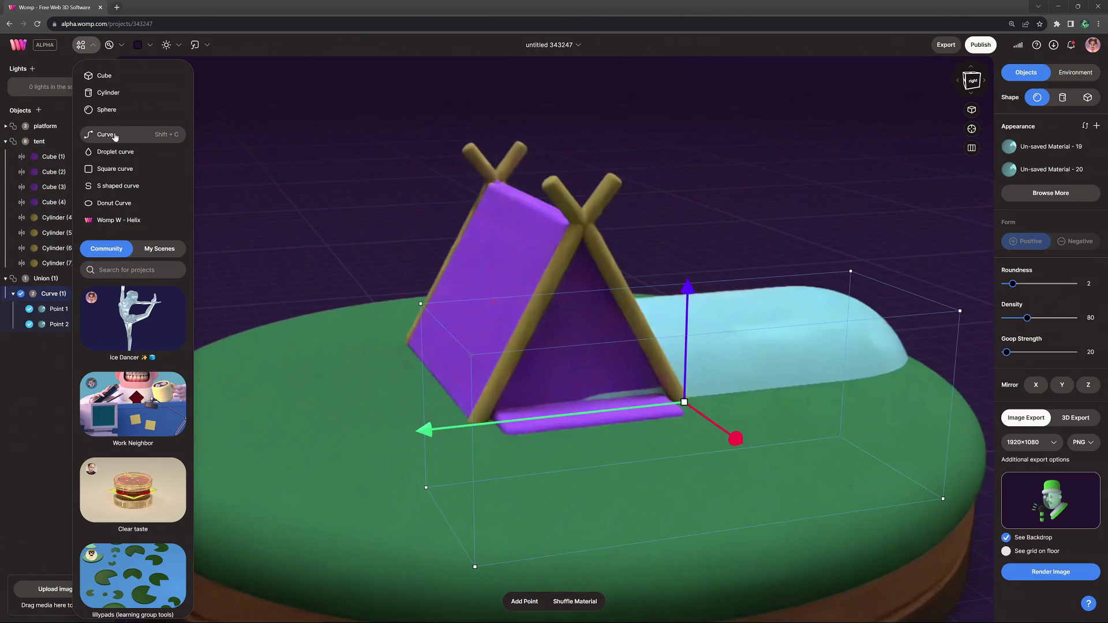
left_click(43, 360)
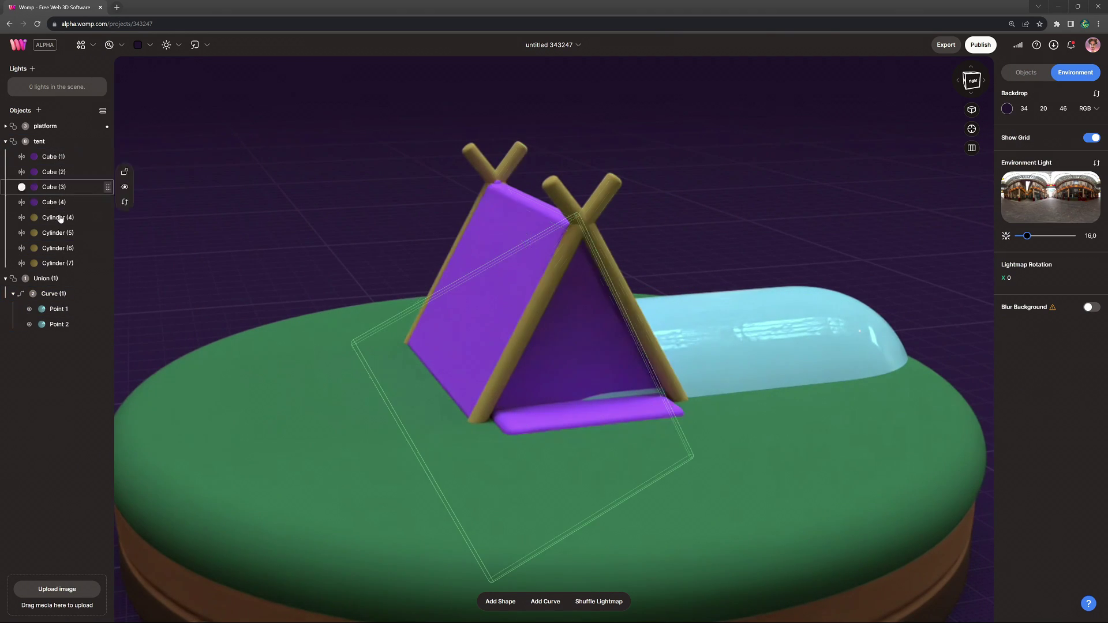
Step: Move the curve into the tent group and delete its second point
left_click_drag(63, 298, 56, 146)
left_click(74, 312)
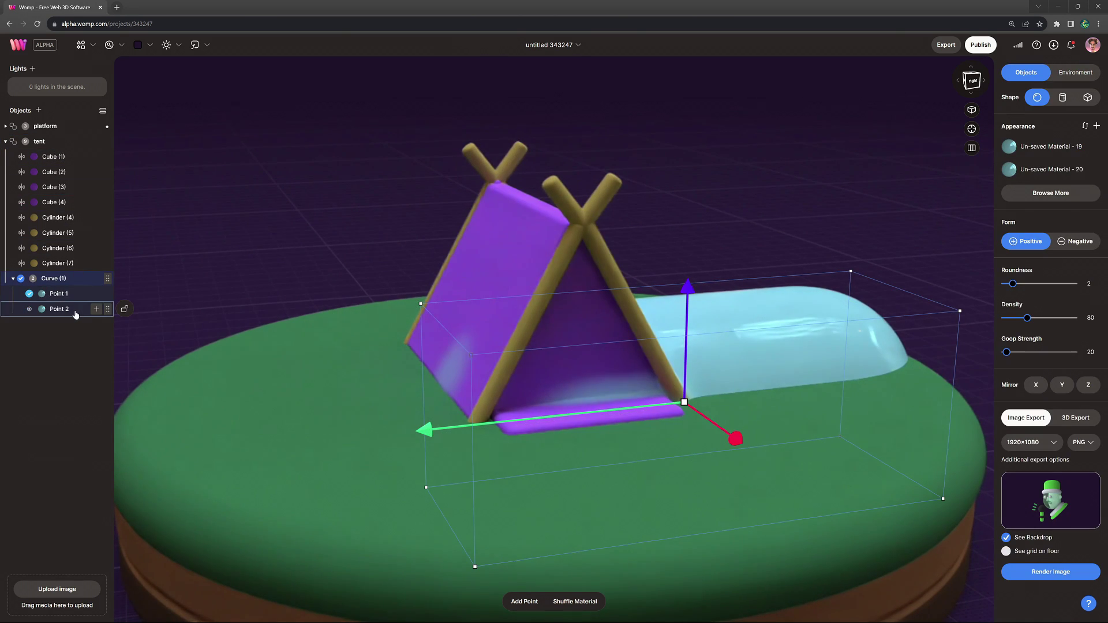
key("Delete")
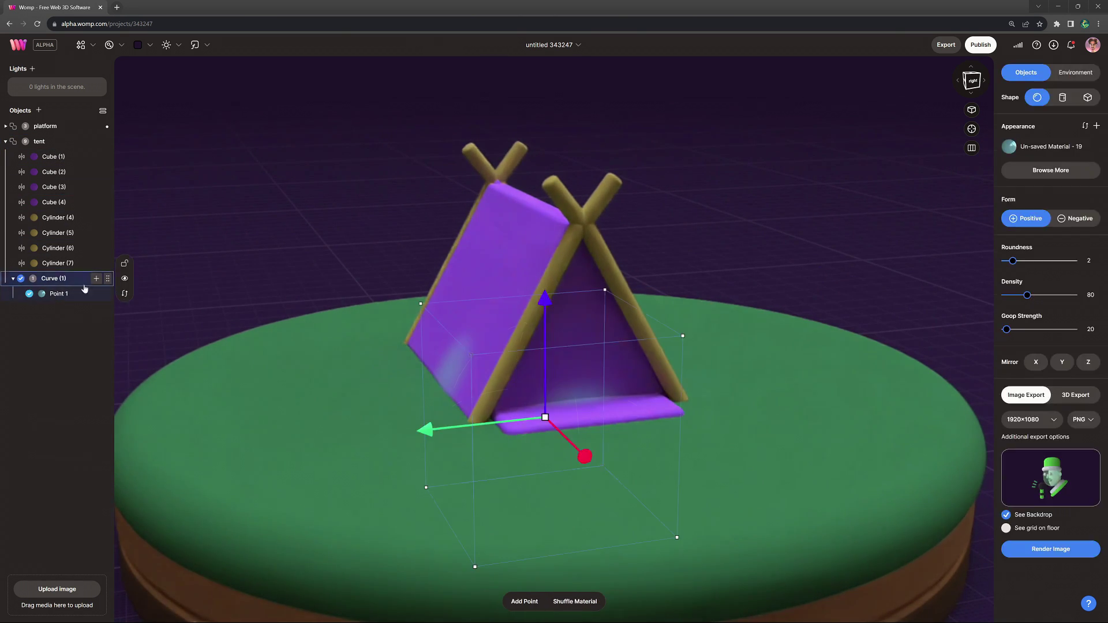
Step: Raise the remaining single-point curve and pull it out in front of the tent
left_click_drag(546, 302, 546, 238)
left_click_drag(587, 387, 618, 412)
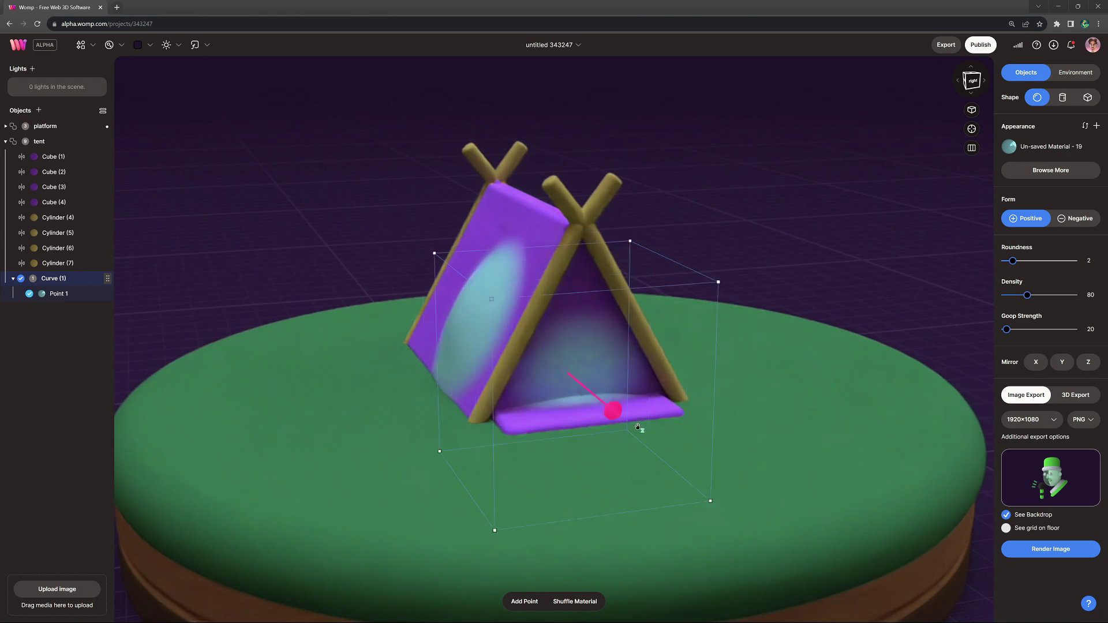
scroll(843, 276, "down", 4)
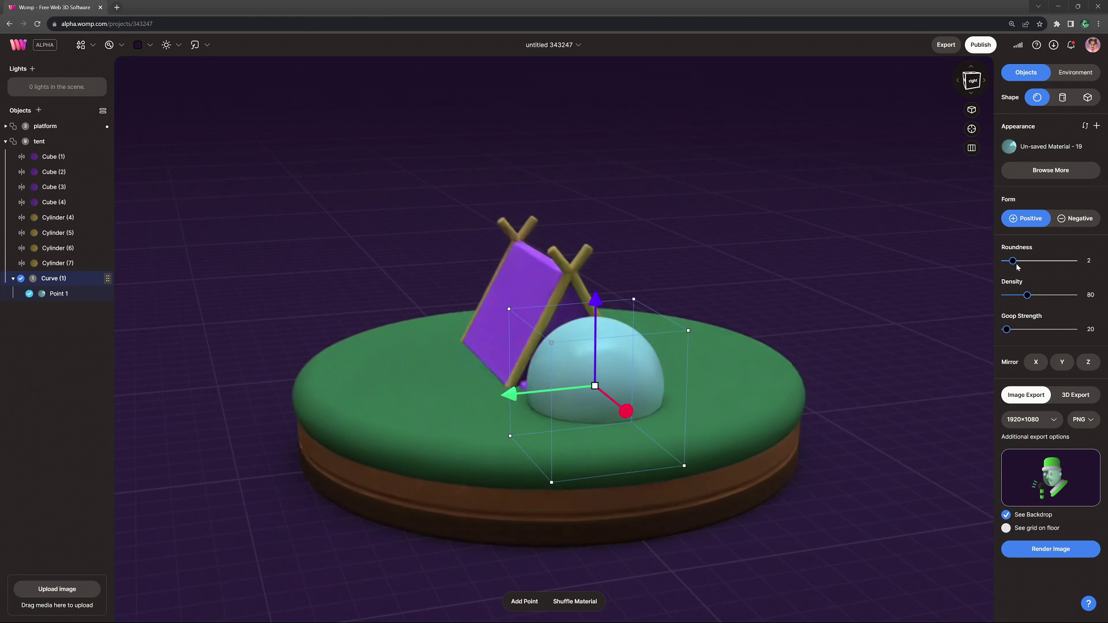
Step: Set the curve's roundness to 4, density to 250 and goop strength to 5
left_click_drag(1017, 265, 1026, 263)
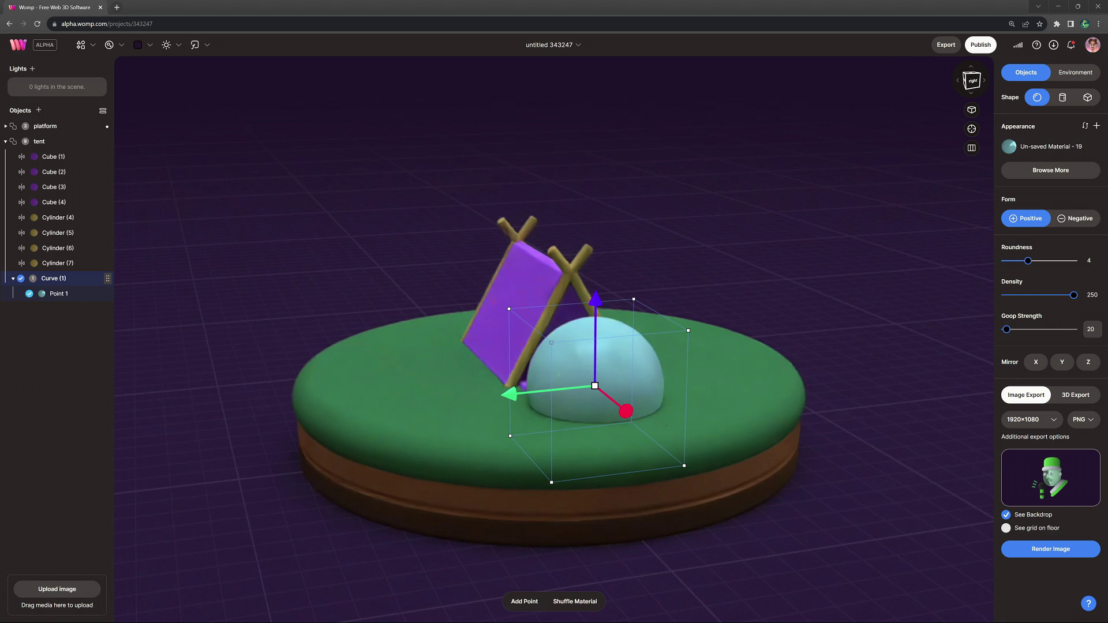
left_click(1090, 331)
scroll(922, 244, "up", 3)
Step: Set the curve's material to dark blue #323071 with a roughness of about 66
left_click(1045, 147)
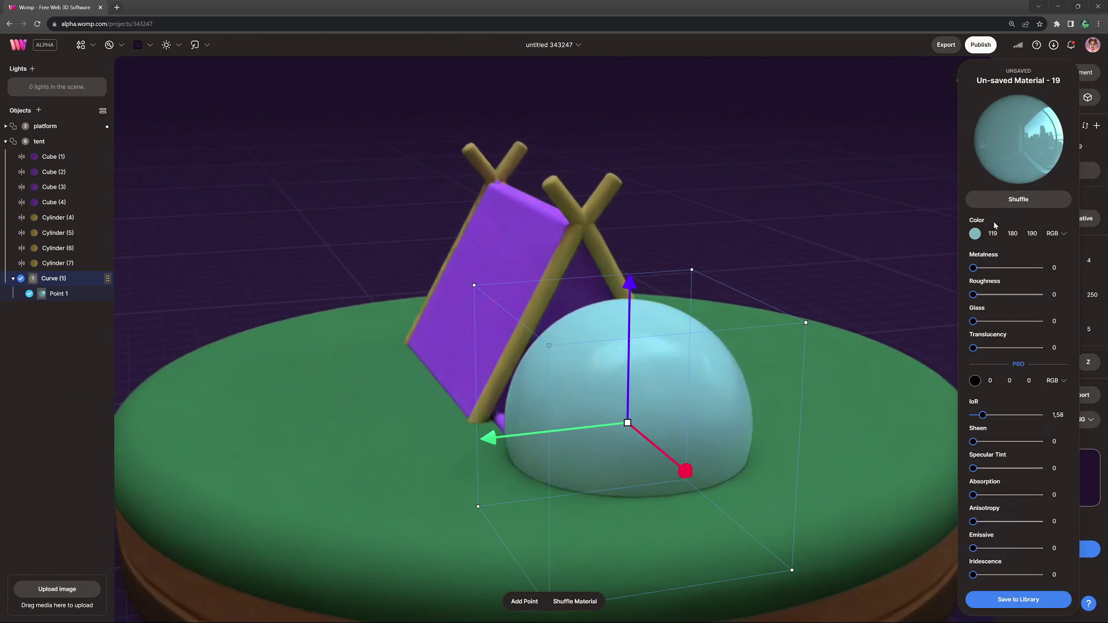
left_click(975, 234)
left_click_drag(894, 309, 889, 273)
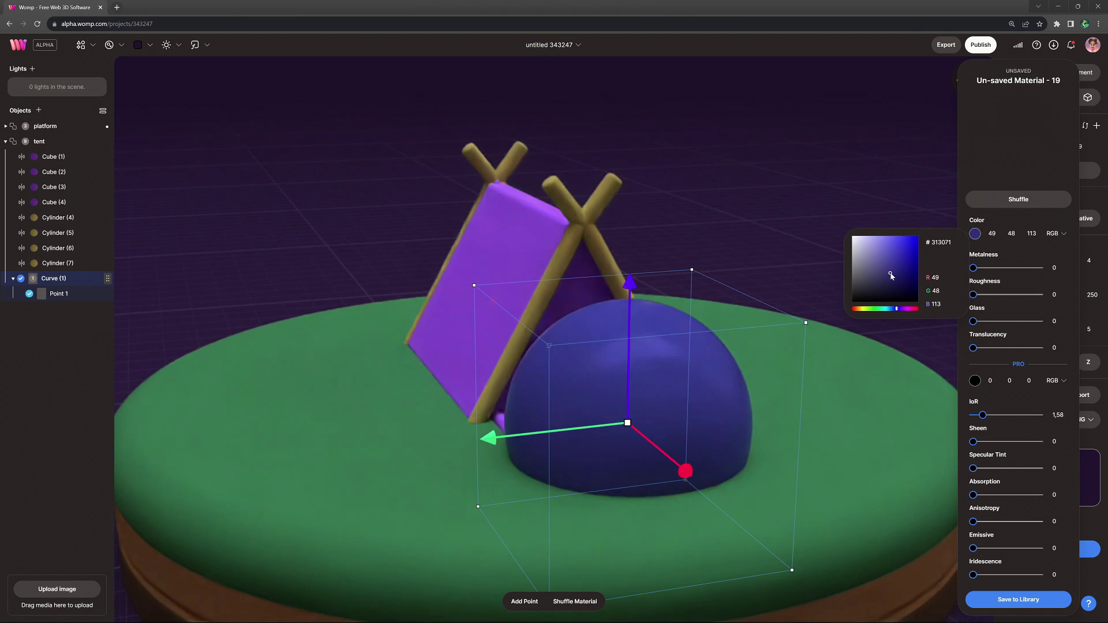
left_click_drag(974, 295, 1017, 297)
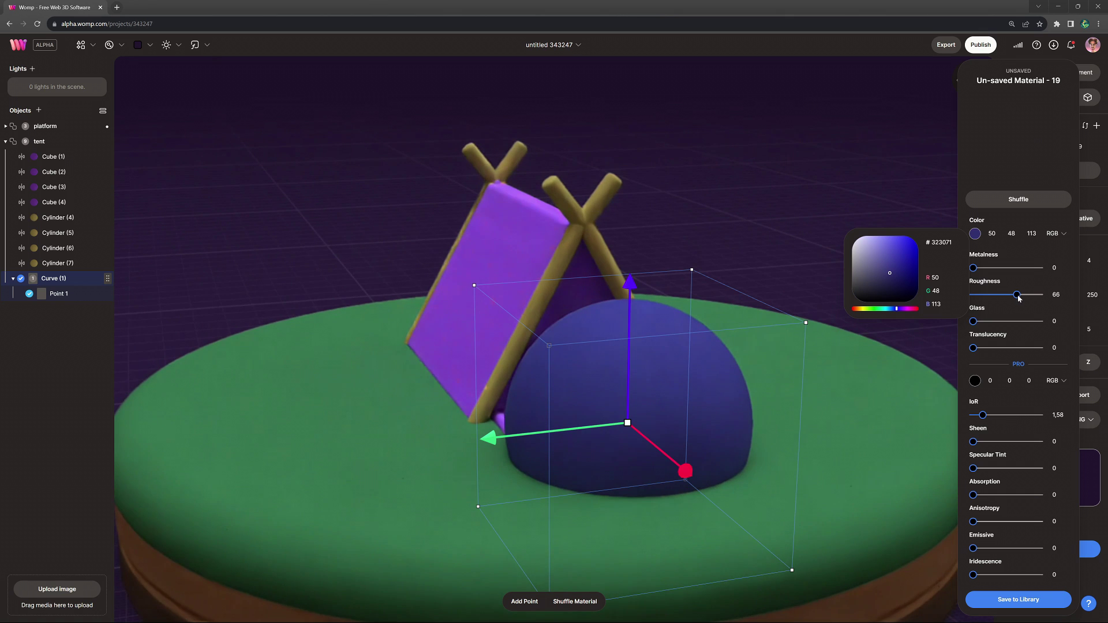
Step: Shrink the curve's point to a radius of about 32.6 and move it back into the tent's front wall
left_click(813, 258)
left_click(646, 396)
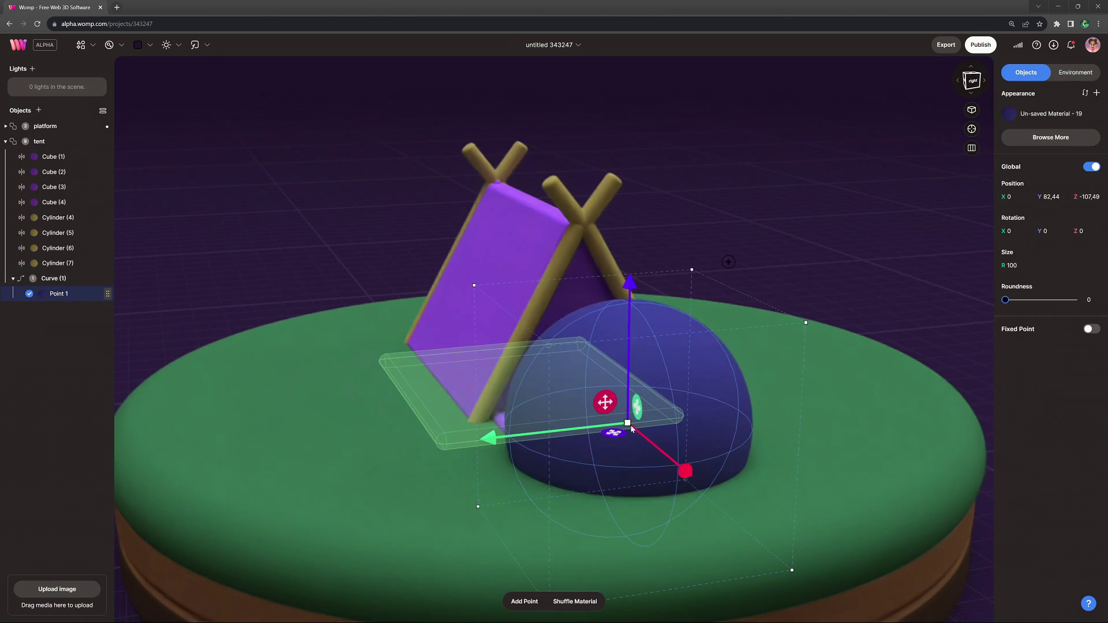
mouse_move(605, 388)
left_mouse_down()
mouse_move(611, 404)
mouse_move(601, 390)
left_mouse_up()
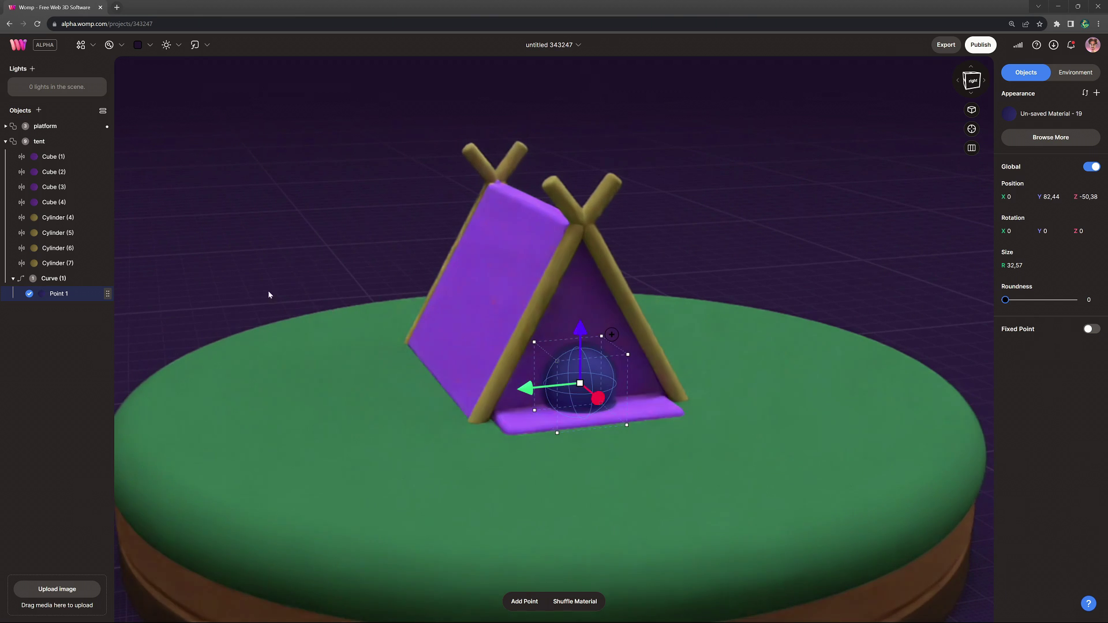
Step: Make the curve negative so it cuts an opening into the front of the tent
left_click(64, 281)
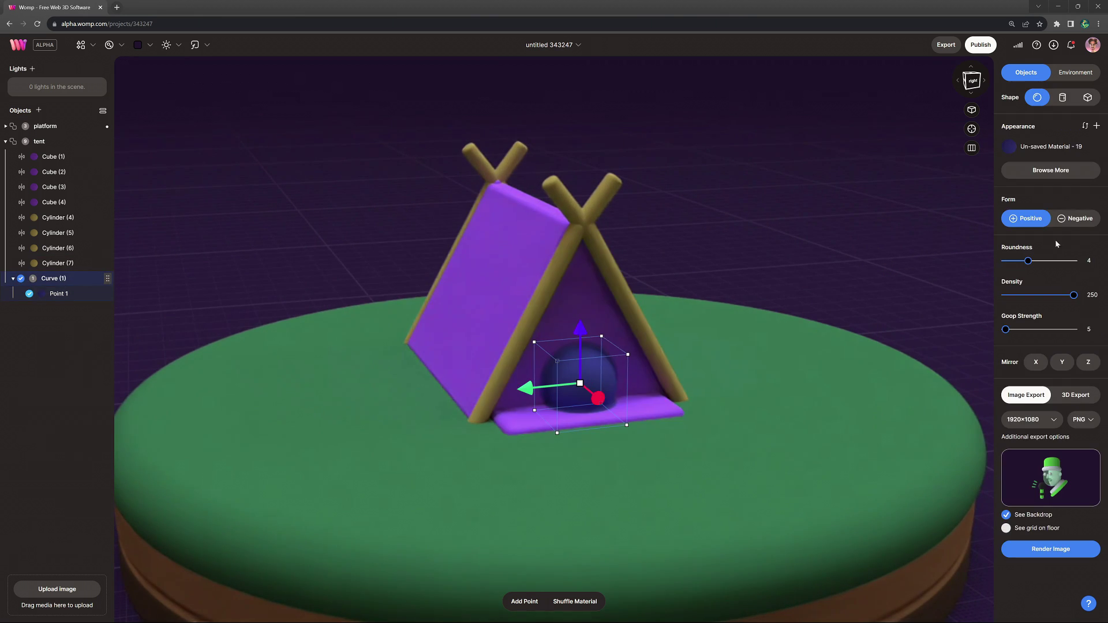
left_click(1077, 219)
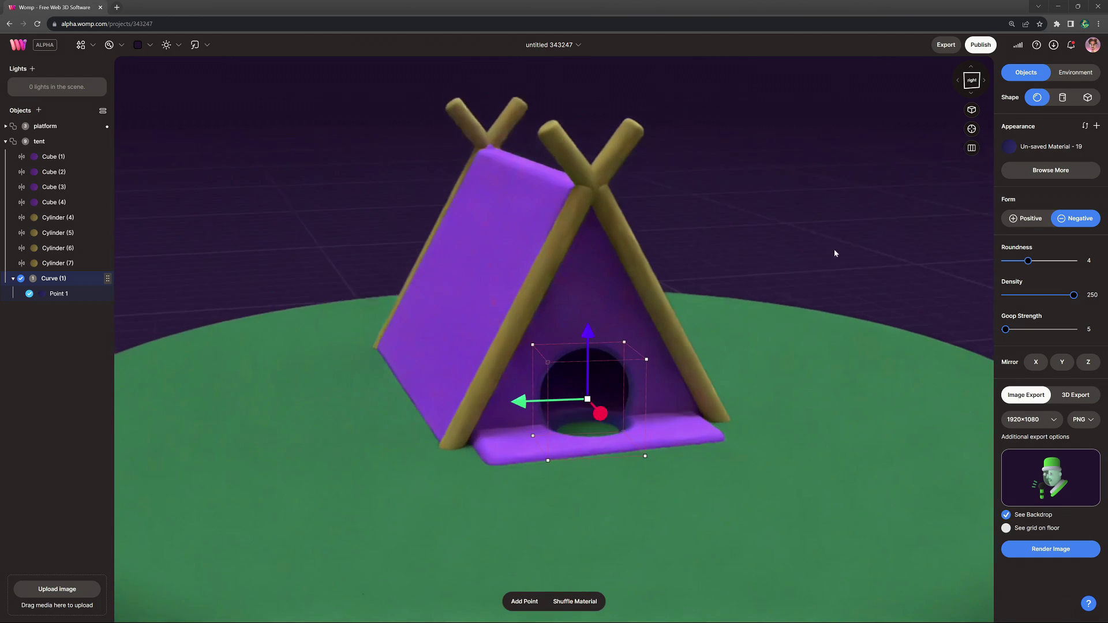
left_click_drag(854, 274, 831, 289)
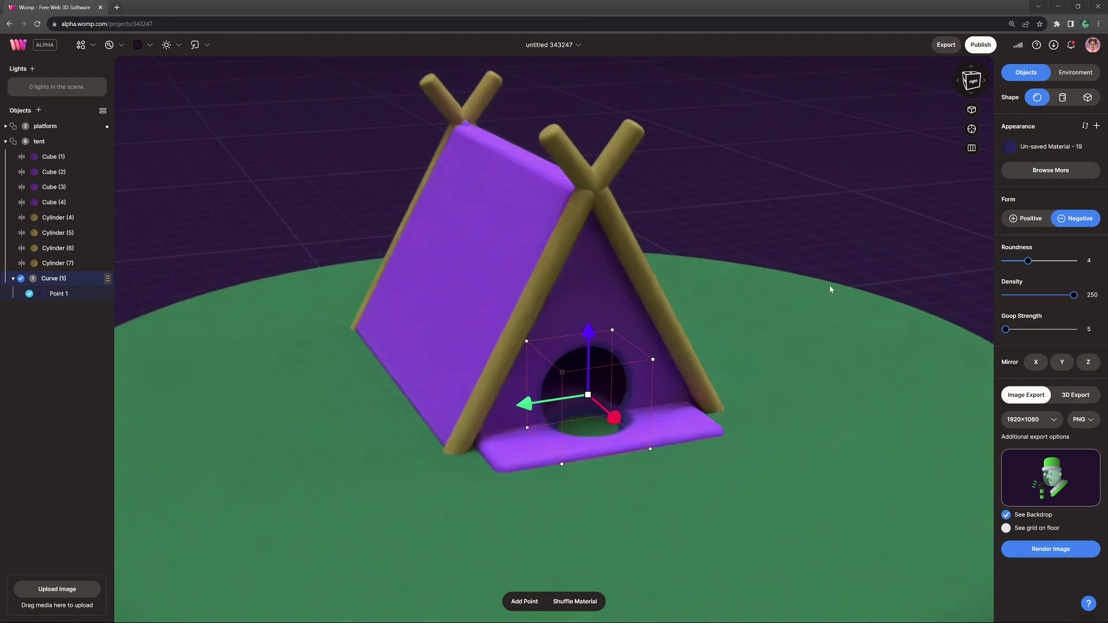
left_click(52, 334)
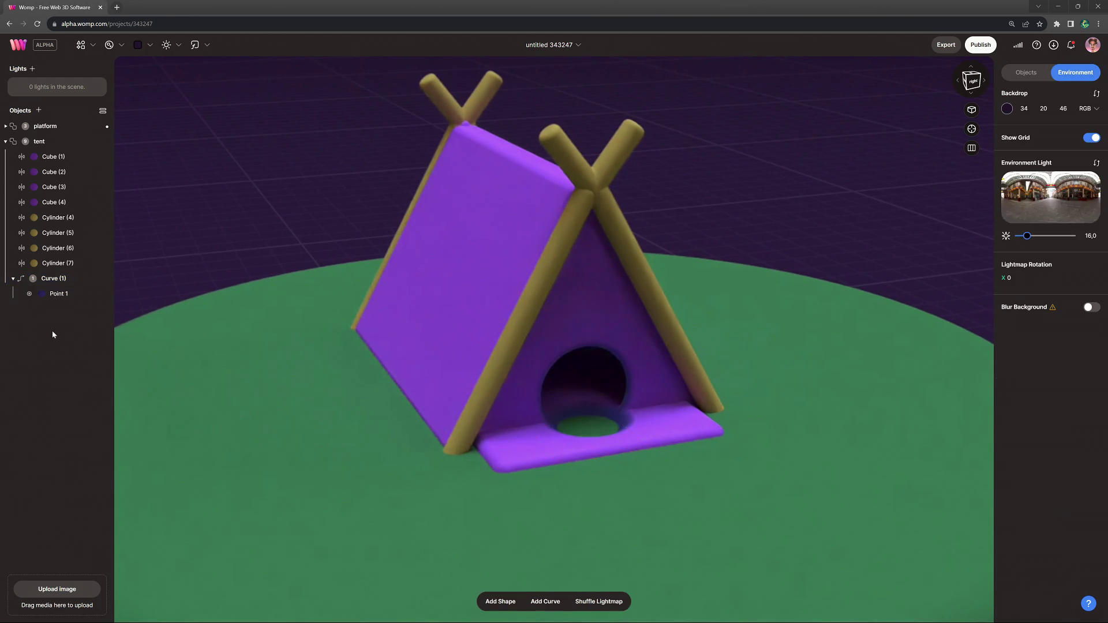
Step: Reorder the tent group so the front wall, Cube (3), comes first and the negative curve sits directly below it
left_click(601, 310)
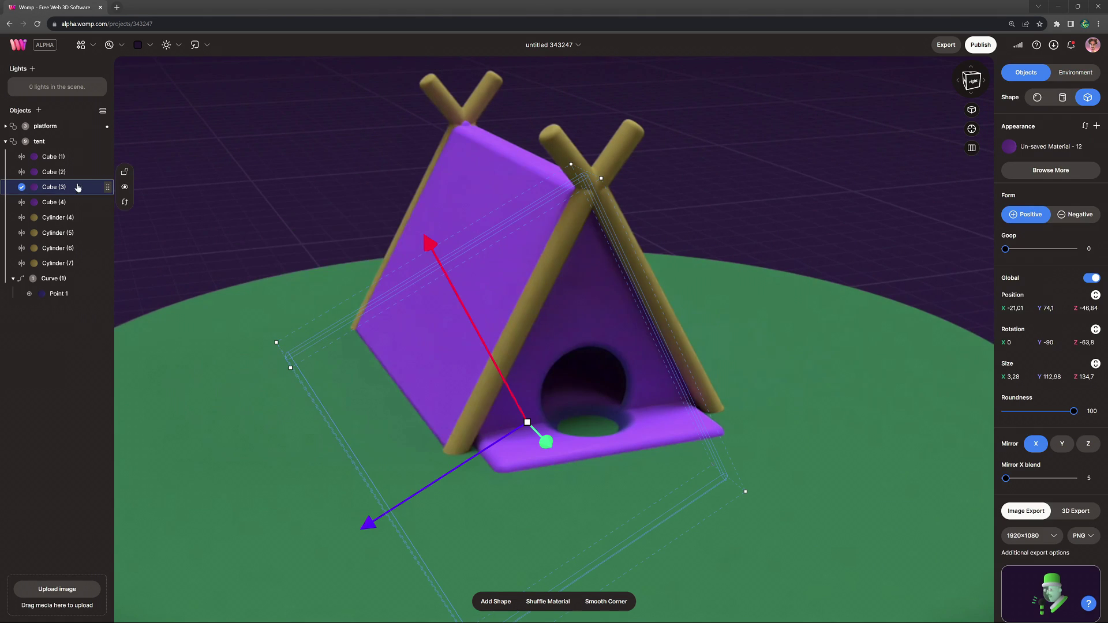
left_click_drag(62, 191, 61, 160)
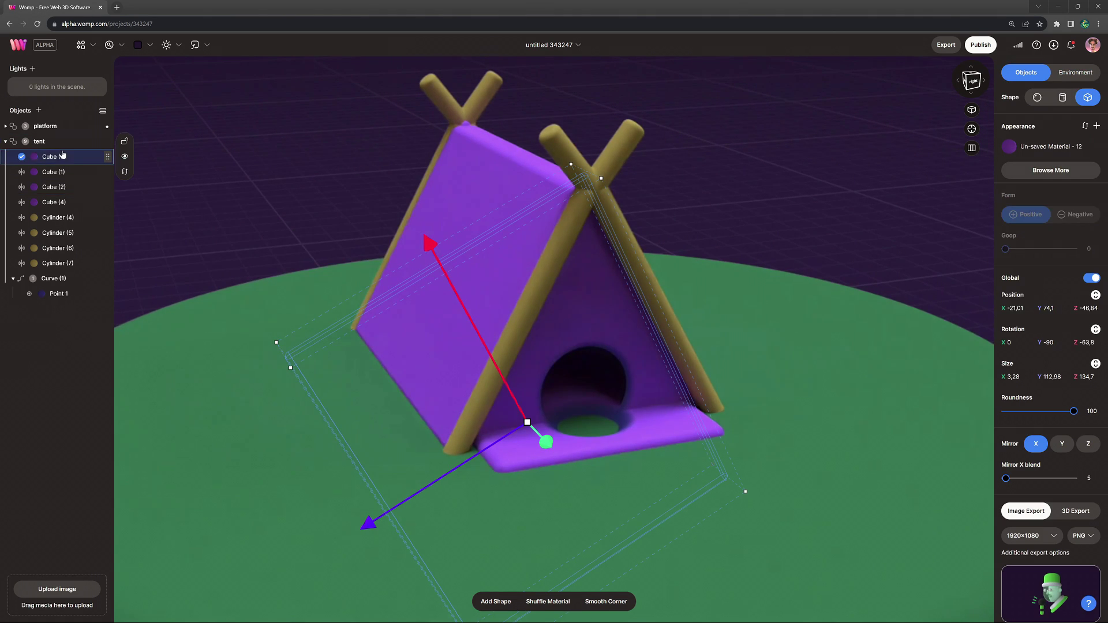
left_click_drag(64, 280, 65, 171)
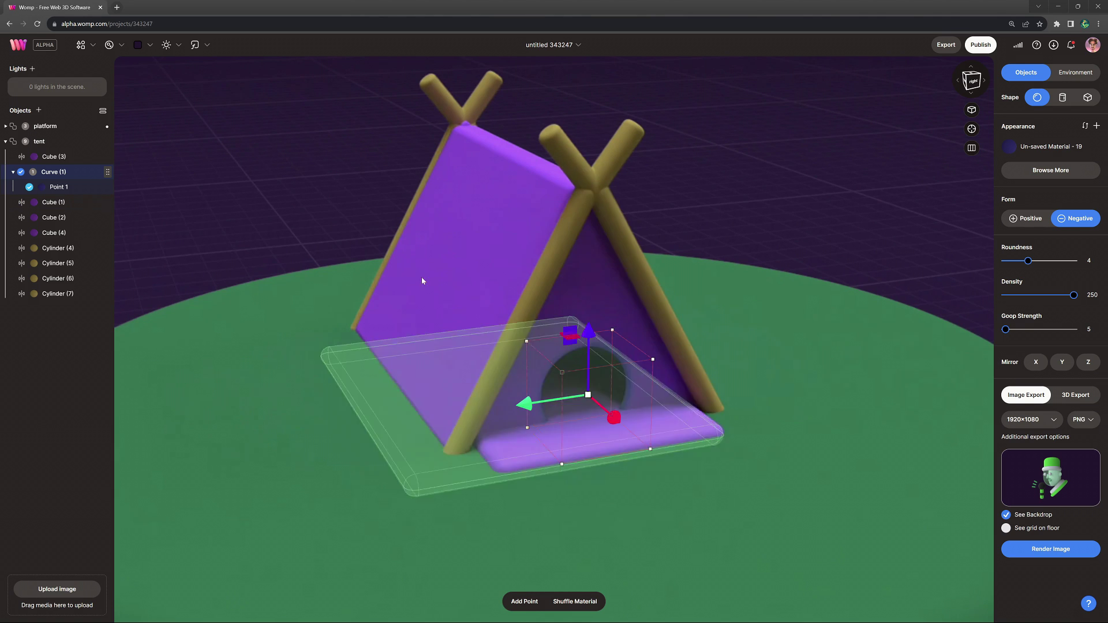
Step: Lower the curve's point to the base of the tent's front wall, at a Y position of about 74
left_click(58, 187)
left_click_drag(601, 403, 549, 397)
left_click_drag(598, 442, 592, 436)
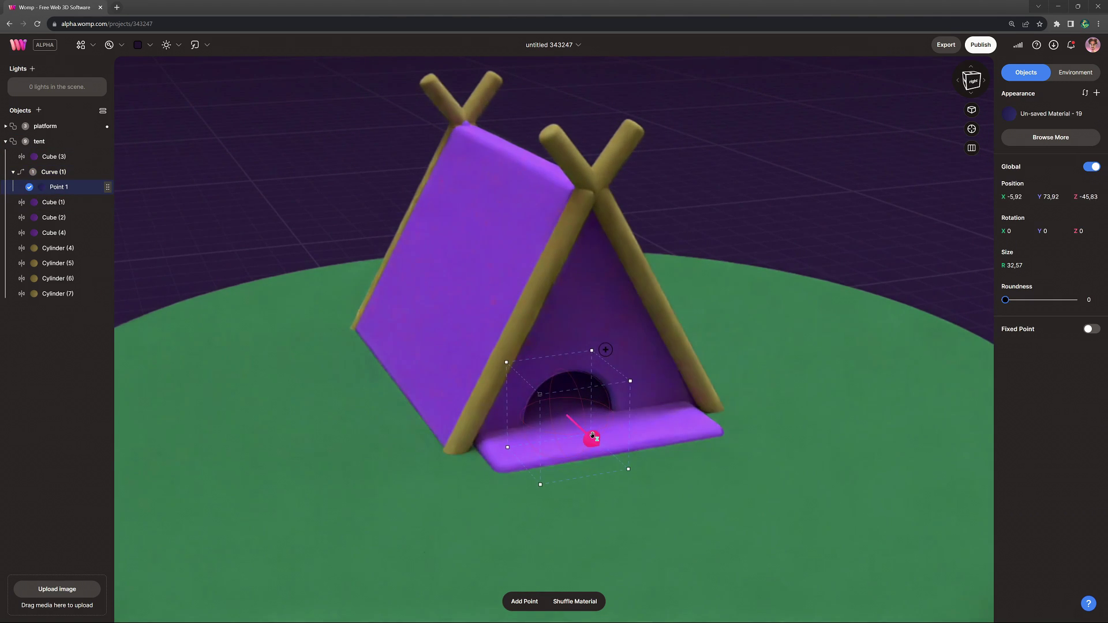
Step: Duplicate the curve's point three times up the tent front, narrowing to a radius of 2 near the peak, to form a tapered doorway
key("ctrl+d")
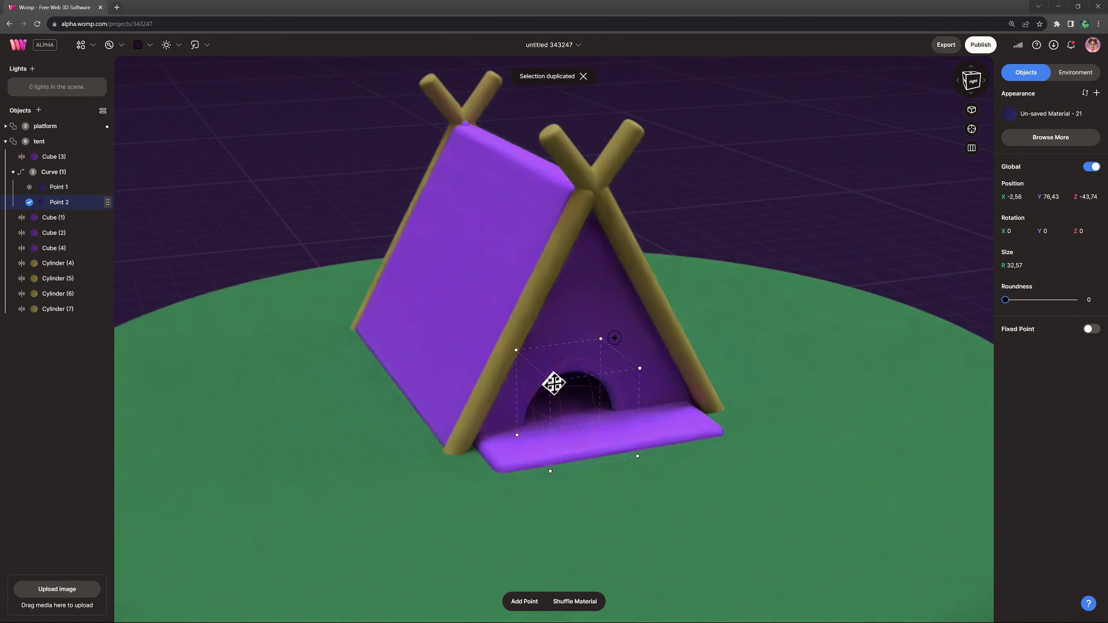
left_click_drag(554, 383, 581, 324)
key("ctrl+d")
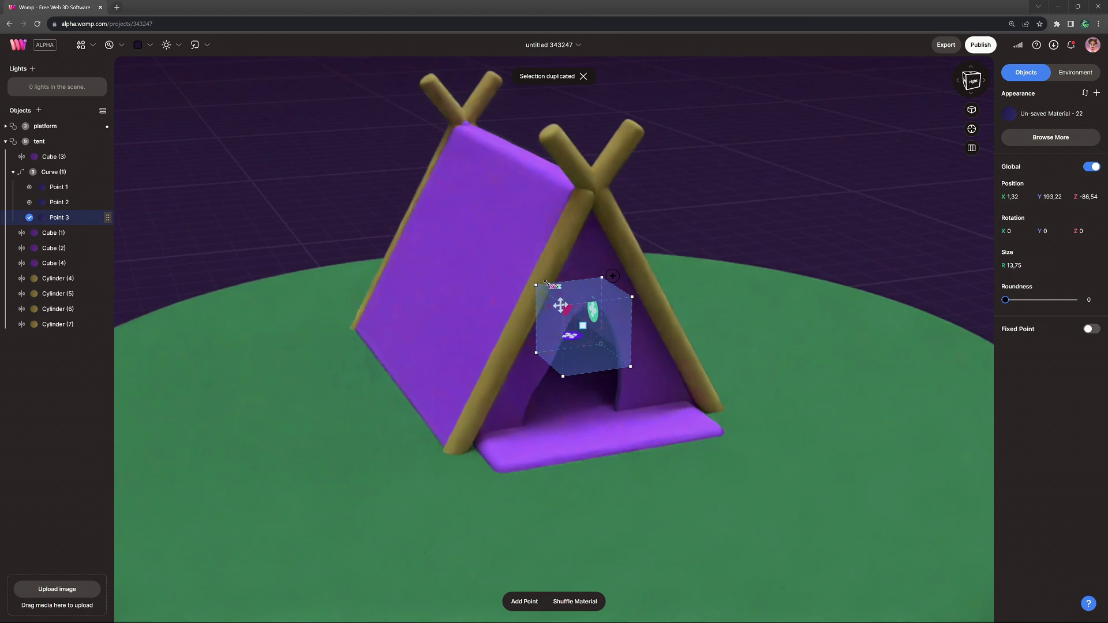
key("ctrl+d")
left_click_drag(559, 302, 565, 198)
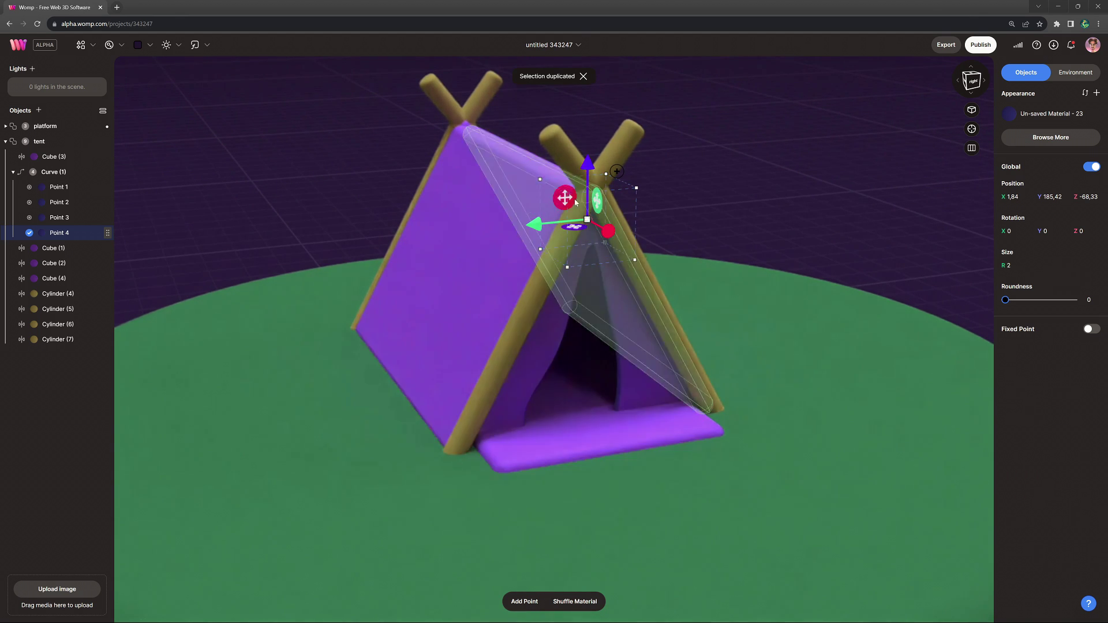
left_click_drag(565, 198, 564, 174)
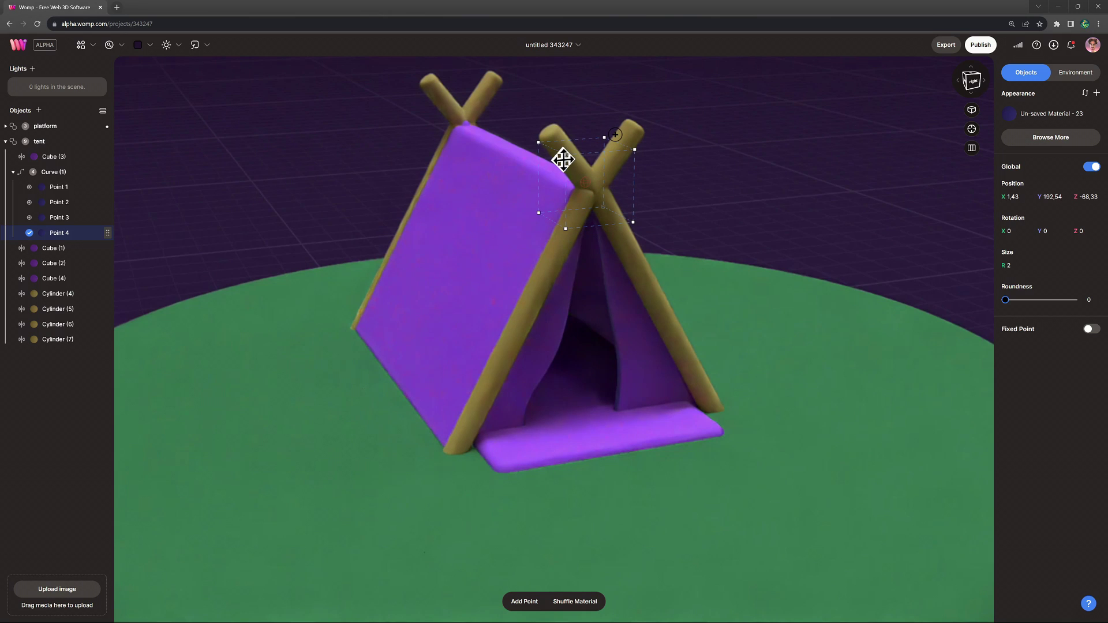
left_click_drag(562, 160, 562, 157)
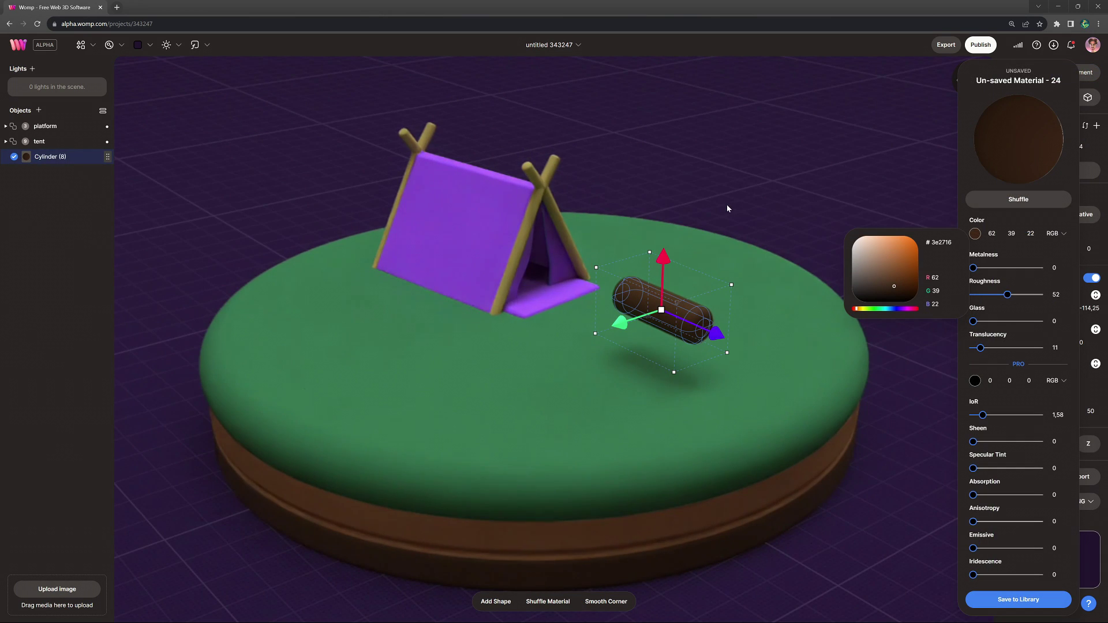
Step: Paste a copy of the dark brown cylinder and resize it to about 15.95 in diameter and 69.88 in height
key("ctrl+v")
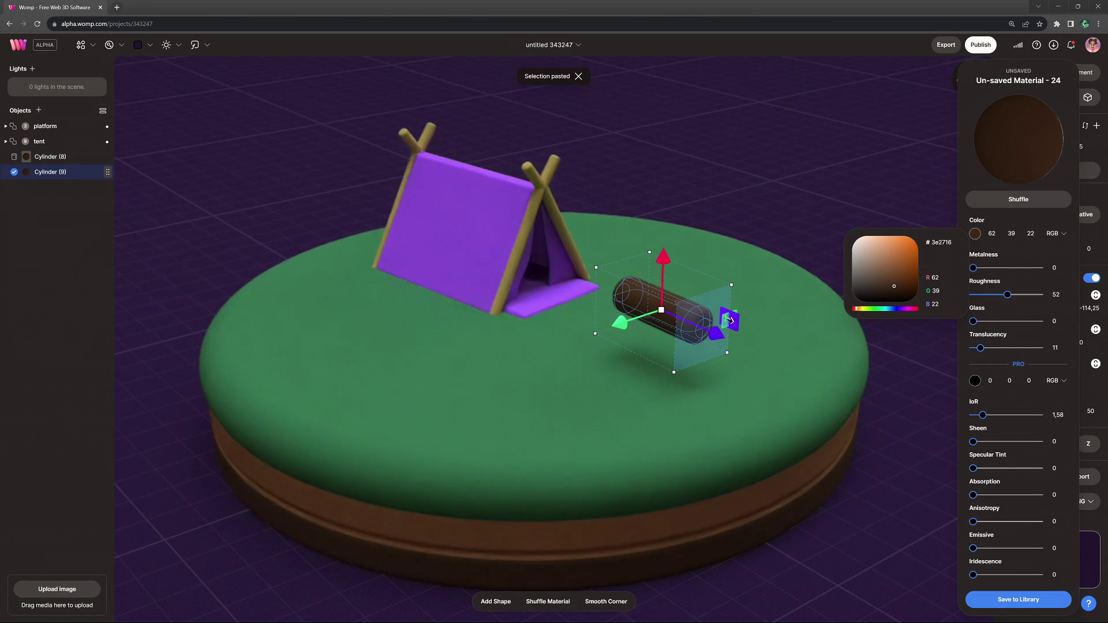
left_click_drag(728, 327, 747, 334)
left_click_drag(659, 305, 659, 303)
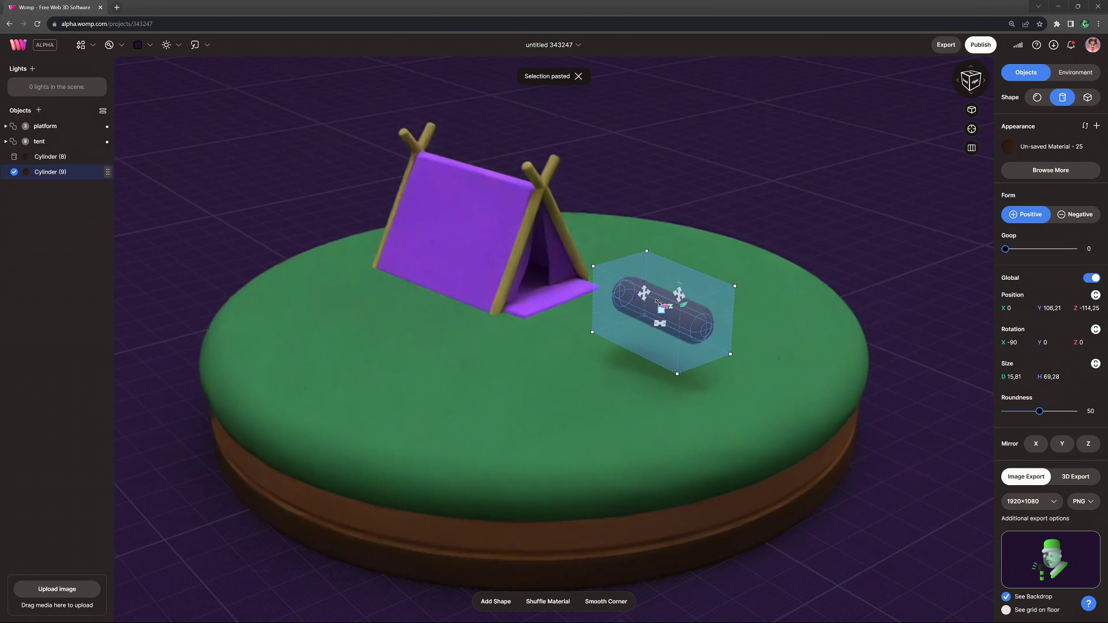
Step: Make the copied cylinder negative with a goop of 2 and set its material color to light brown #b78056
left_click(1068, 217)
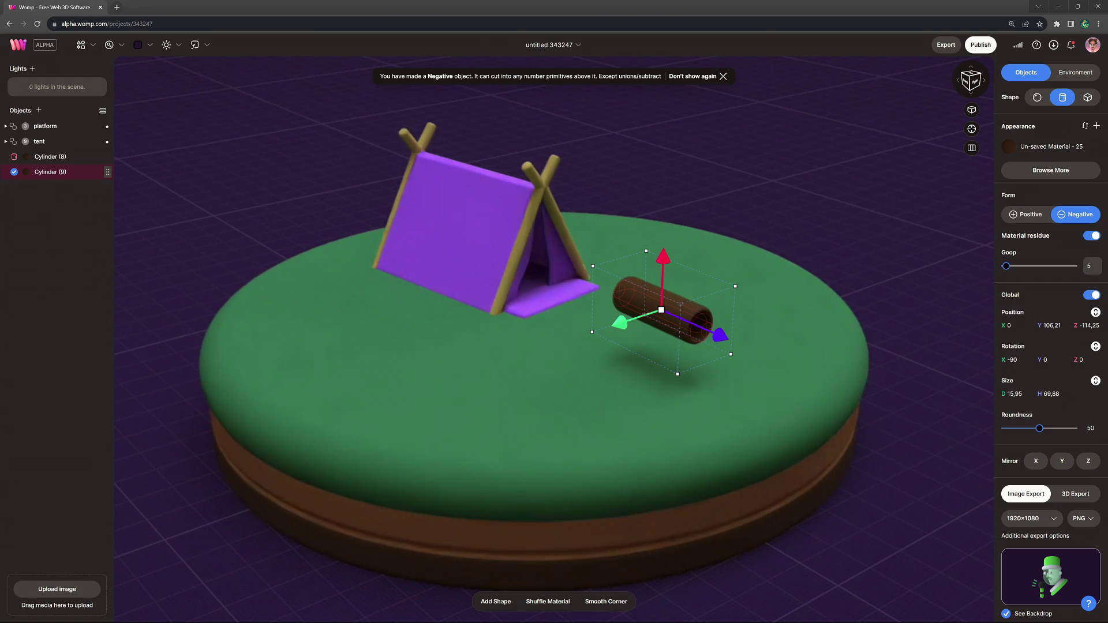
double_click(1089, 266)
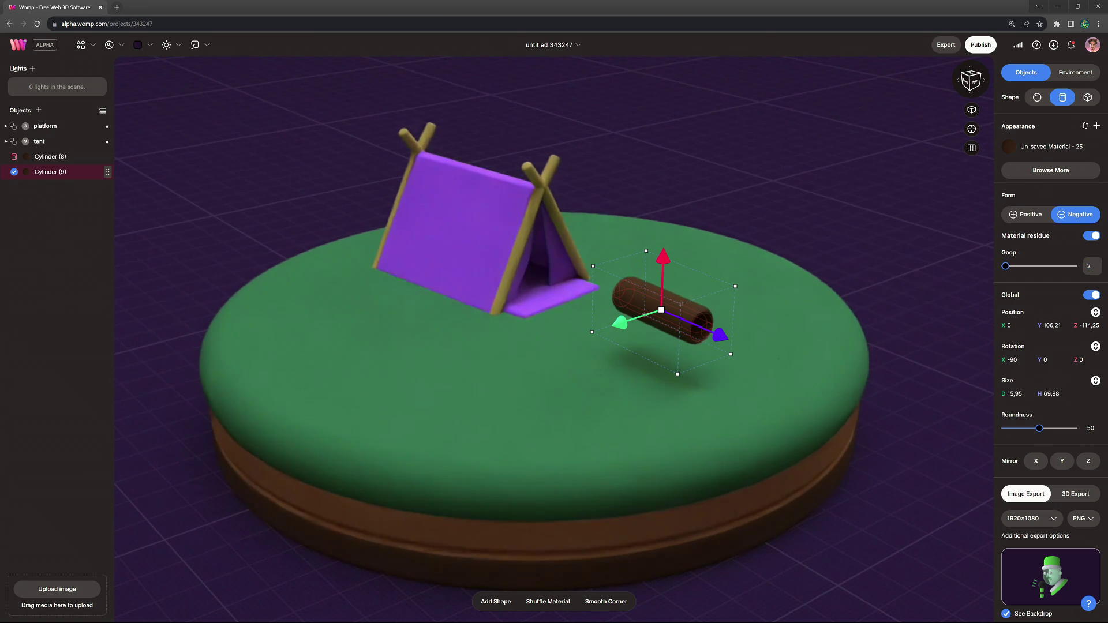
left_click(1033, 147)
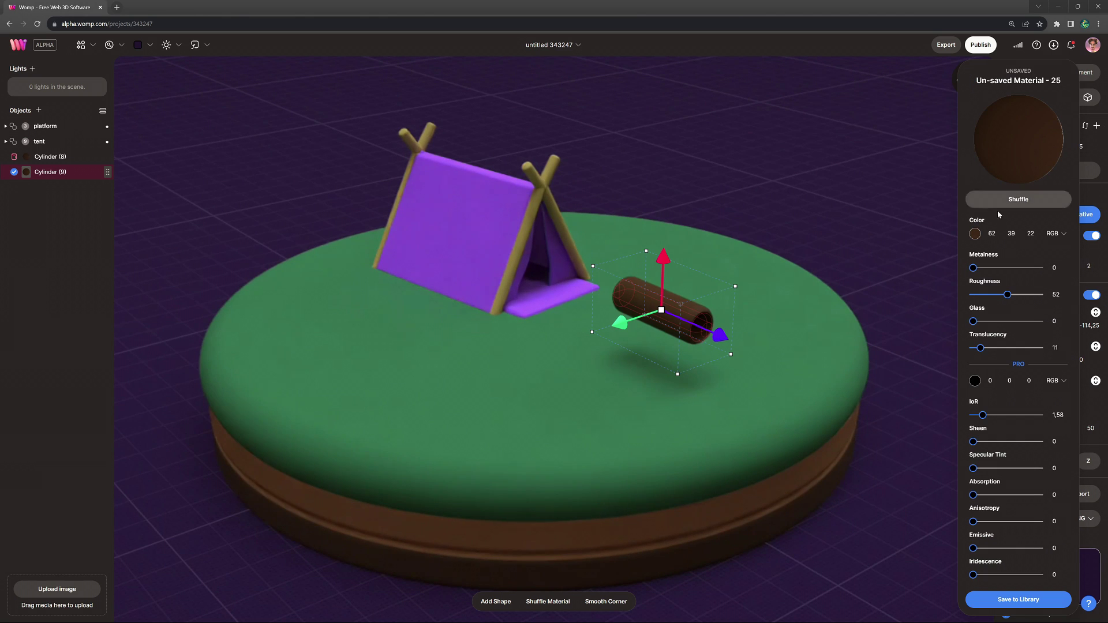
left_click(975, 236)
left_click_drag(894, 289, 888, 257)
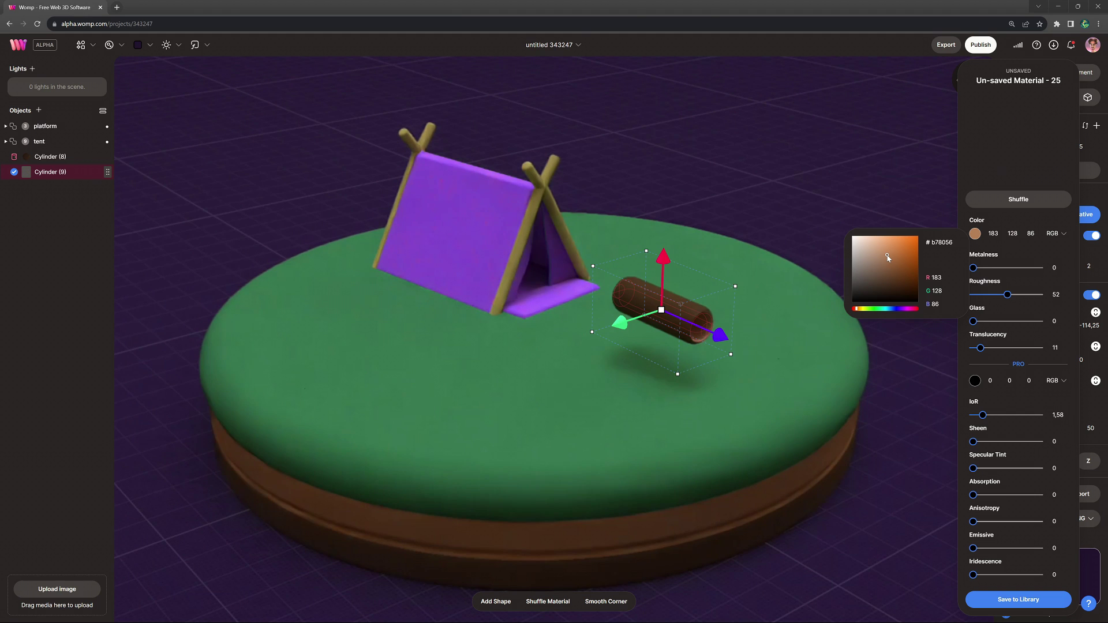
Step: Copy and paste the light brown negative cylinder and make the new copy positive
left_click(55, 187)
left_click(66, 176)
key("ctrl+c")
key("ctrl+v")
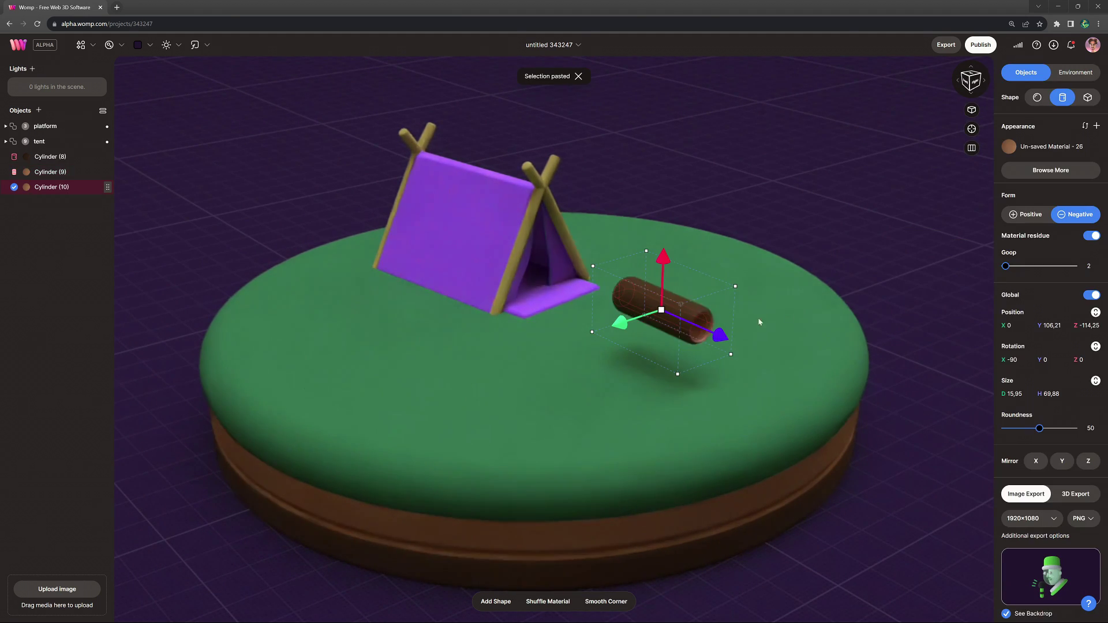
left_click(1037, 220)
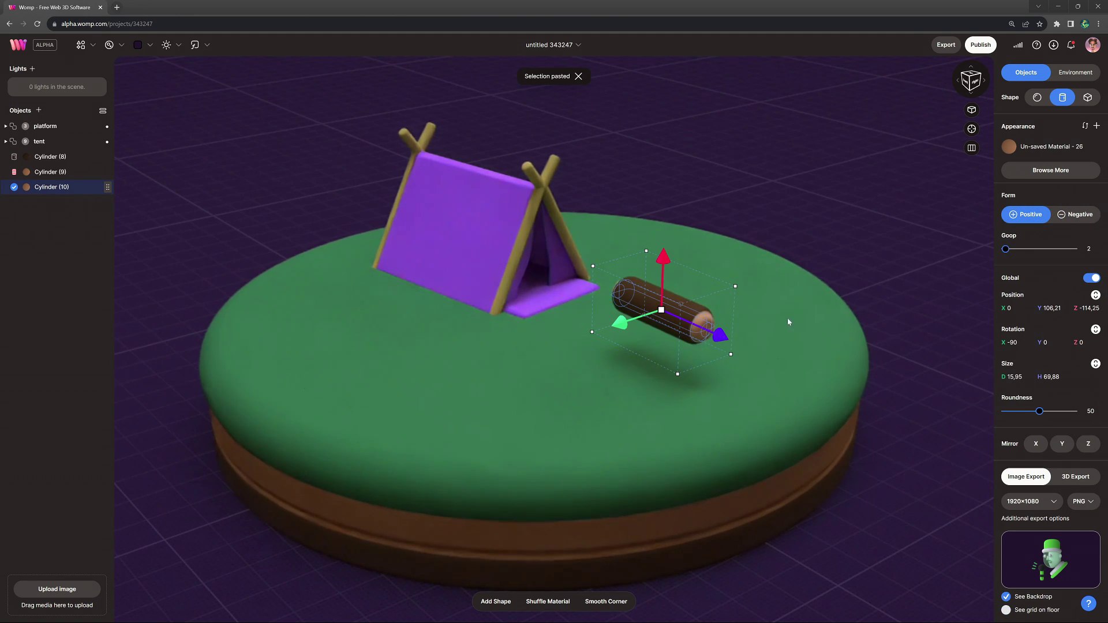
Step: Resize the positive light brown cylinder to about 16.47 in diameter and 65.74 in height to form the log's core
left_click_drag(735, 321, 729, 319)
left_click(888, 234)
left_click_drag(797, 183, 673, 335)
scroll(890, 231, "down", 5)
left_click(640, 326)
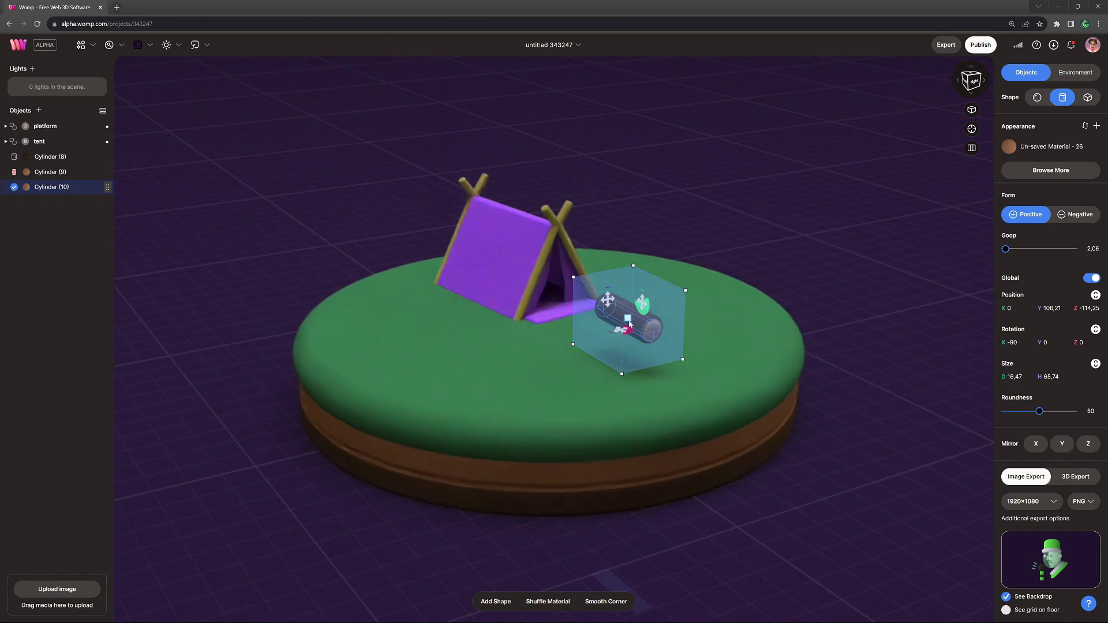
left_click(829, 282)
mouse_move(829, 281)
left_mouse_down()
mouse_move(889, 288)
mouse_move(831, 284)
left_mouse_up()
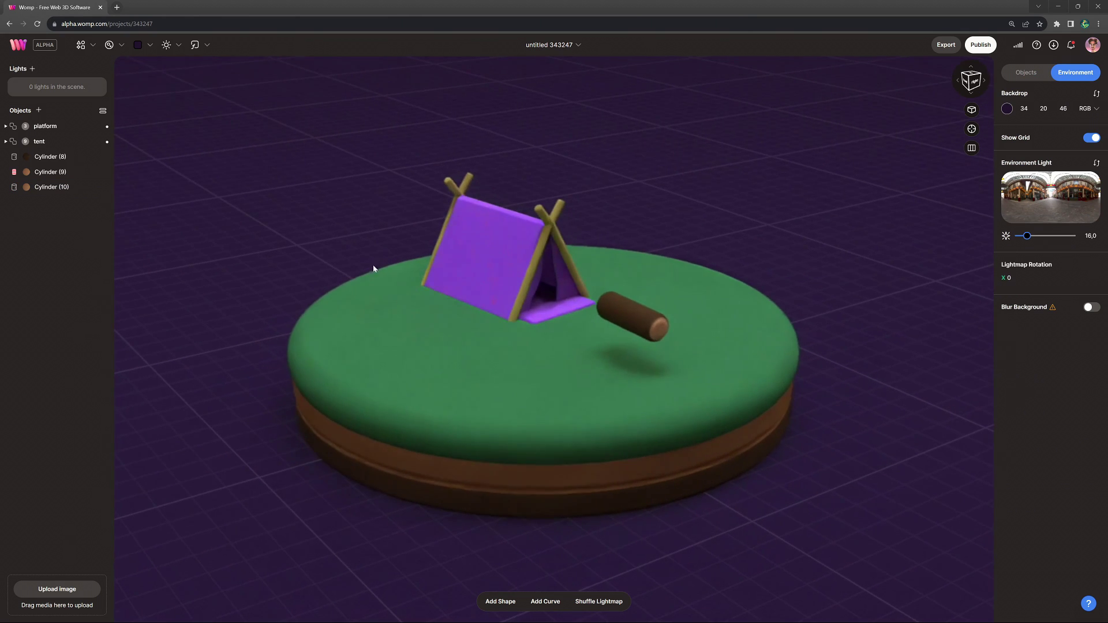
Step: Group the three log cylinders and name the group "wood"
left_click(50, 171)
left_click(50, 156, "shift")
left_click(57, 187, "shift")
right_click(58, 188)
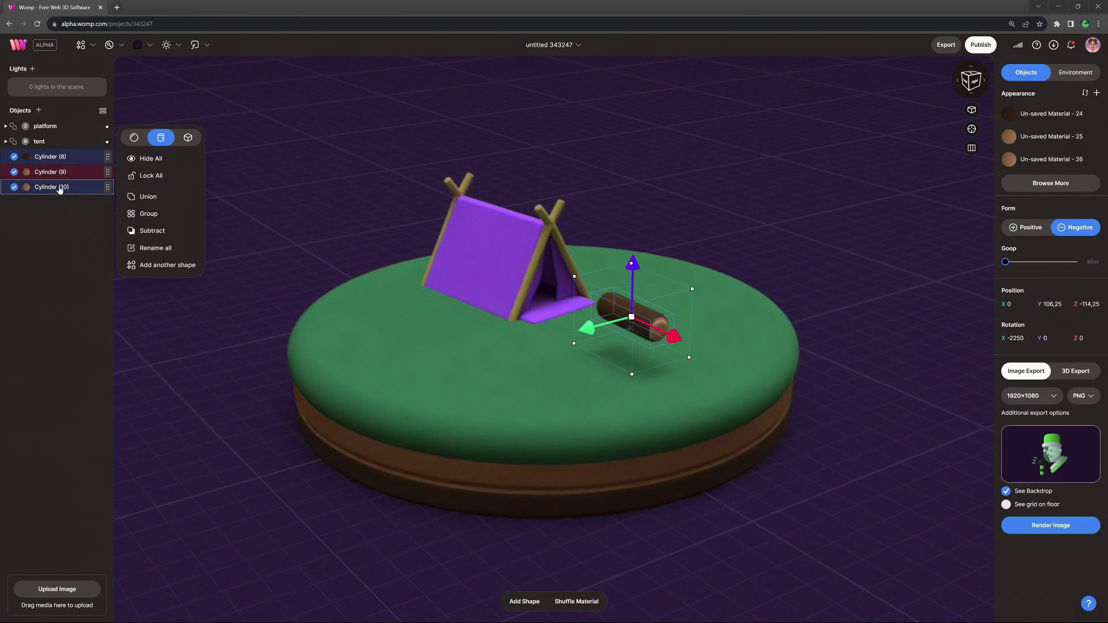
left_click(153, 214)
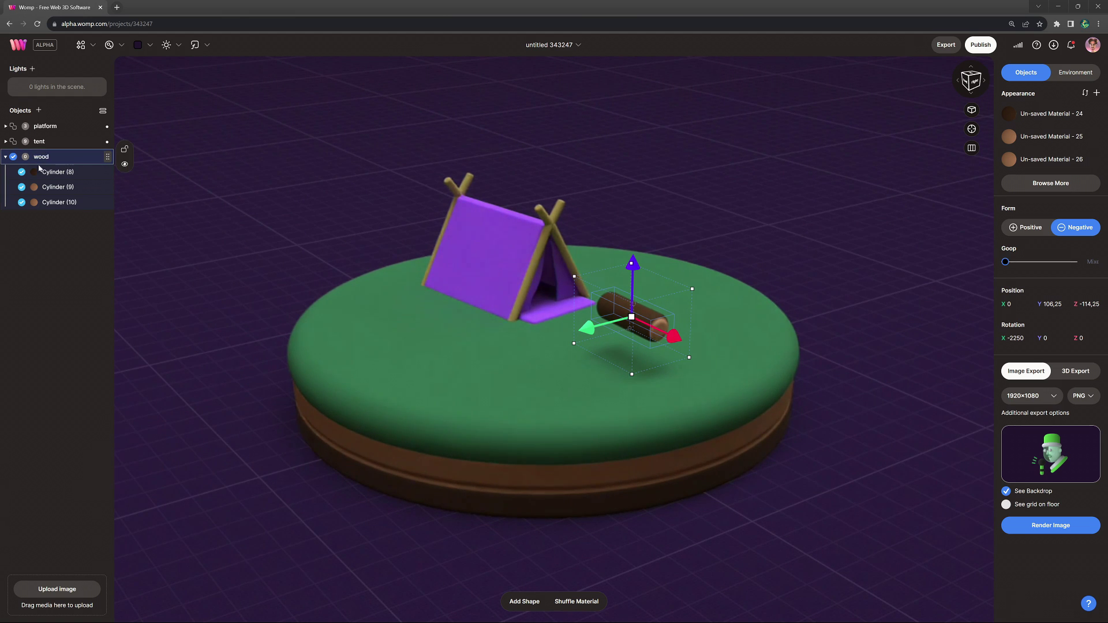
left_click(6, 157)
Step: Lower the wood group onto the grass at Y 77.75 and duplicate it twice to build a three-log pile
scroll(853, 358, "up", 3)
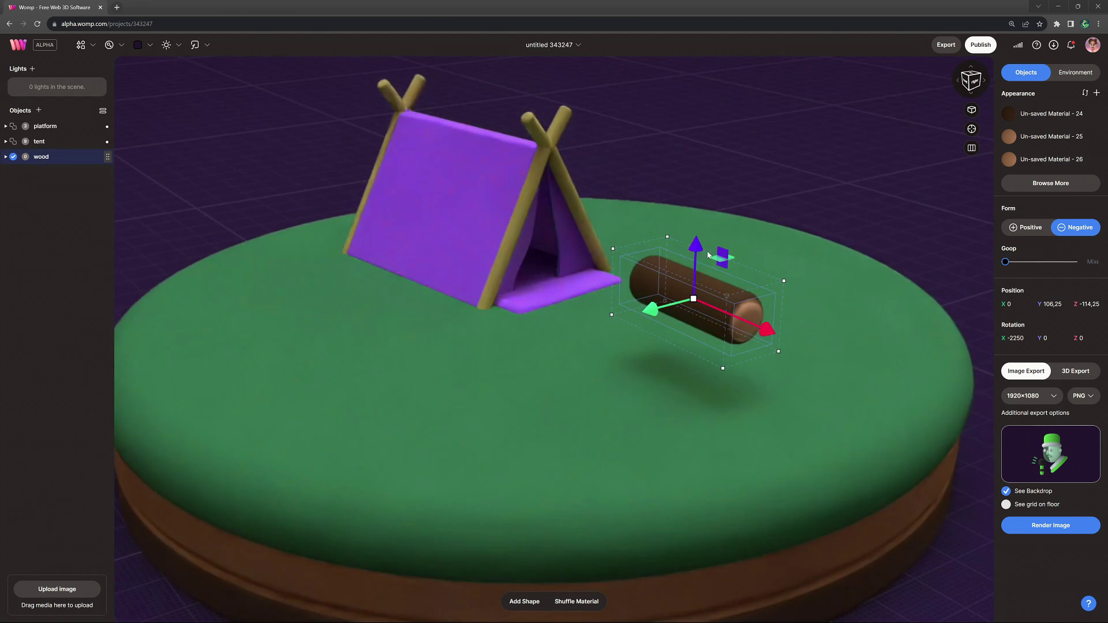
left_click_drag(697, 249, 703, 316)
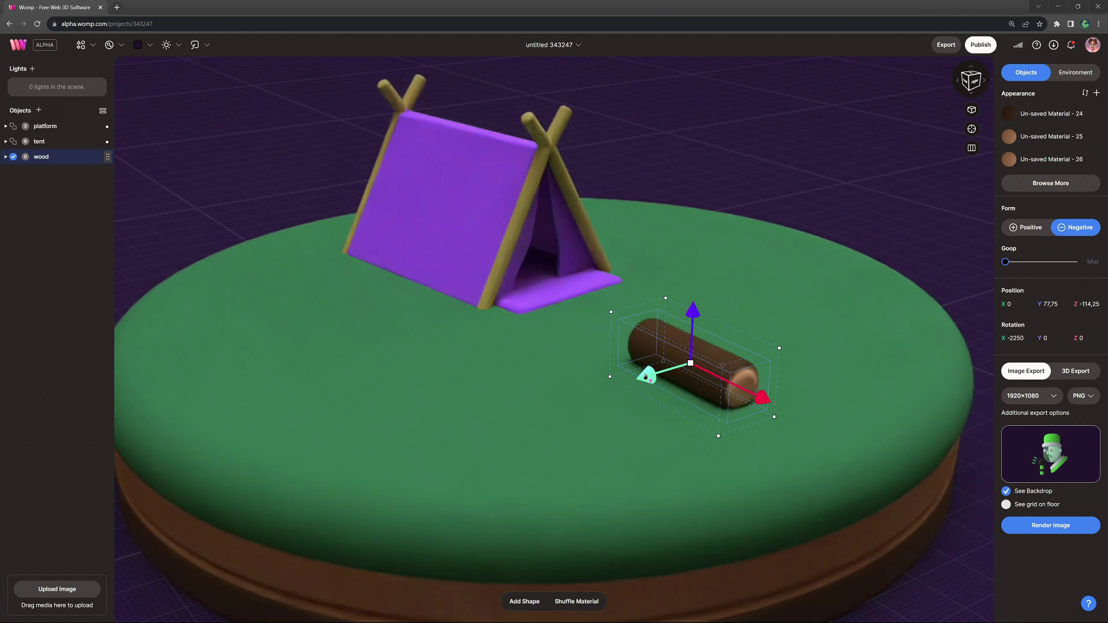
left_click_drag(641, 373, 656, 314, "alt")
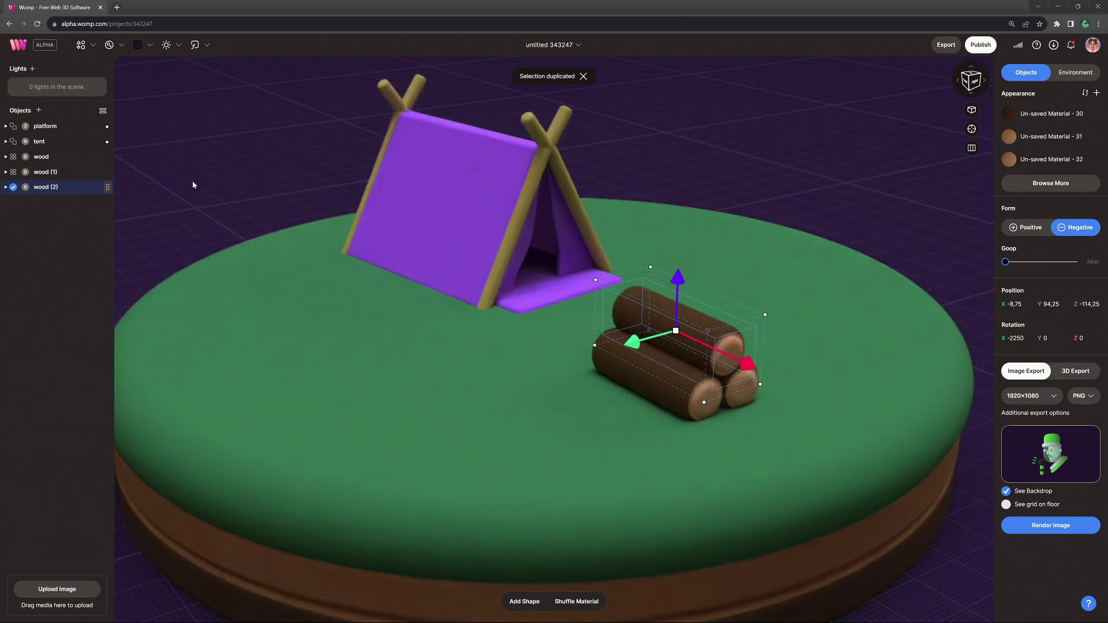
Step: Combine the three logs into a union named "wooden stack" and move it beside the tent's long side
left_click(92, 158, "shift")
left_click(107, 187)
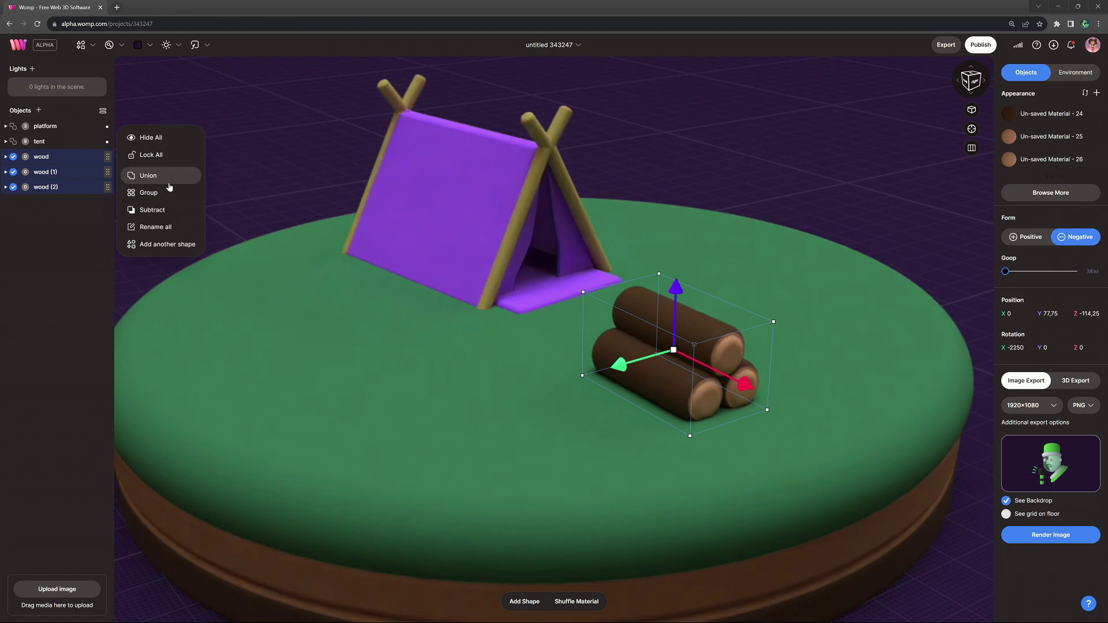
left_click(148, 175)
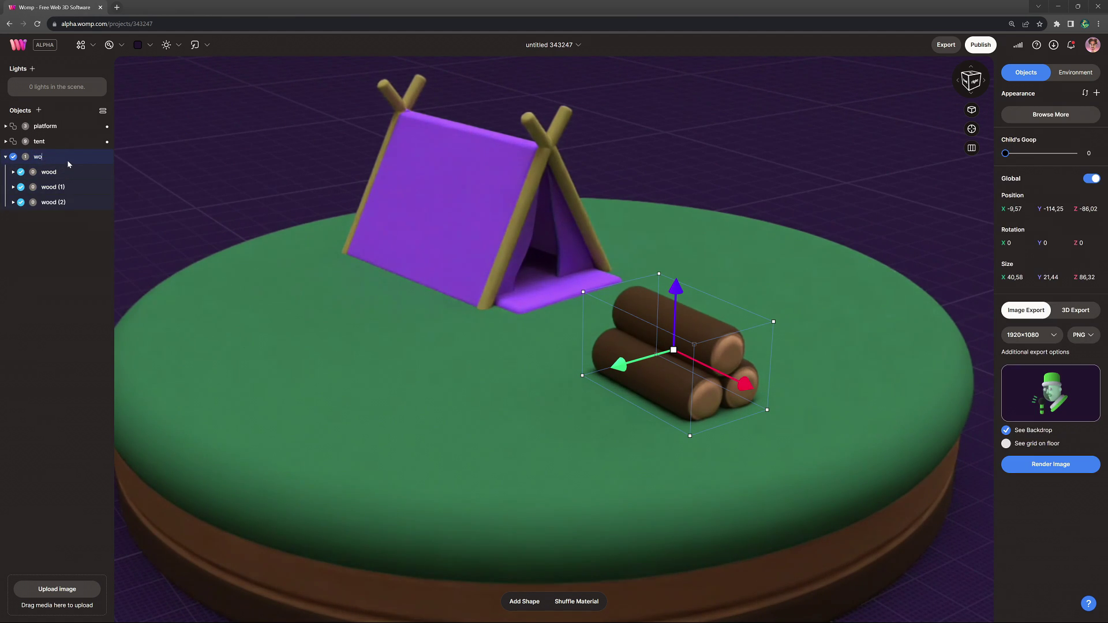
type("k")
key("Return")
left_click_drag(599, 346, 416, 290)
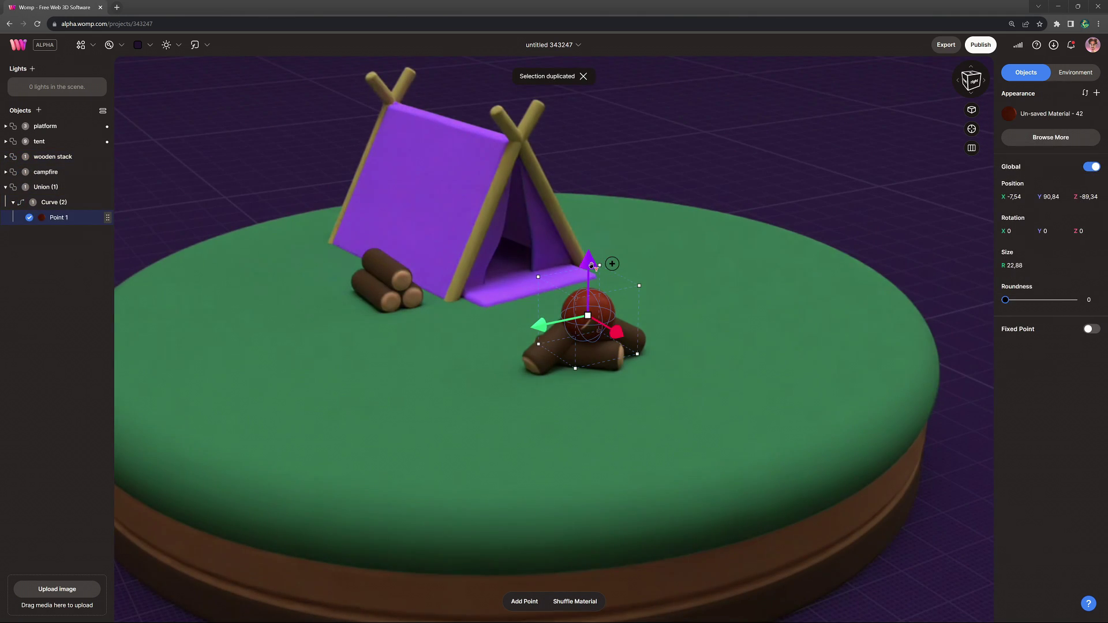
Step: Duplicate the flame curve's point above the campfire logs at a radius of about 27.4 and color it bright orange #ff4f11
left_click_drag(591, 266, 605, 297, "alt")
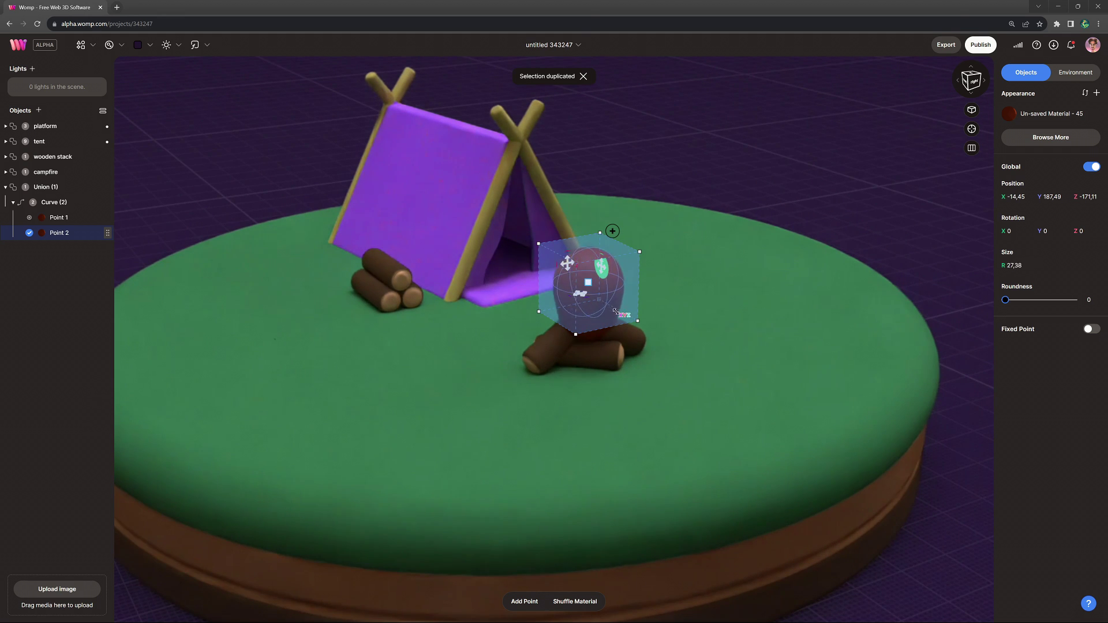
left_click(1016, 114)
left_click(975, 234)
left_click_drag(913, 239, 915, 238)
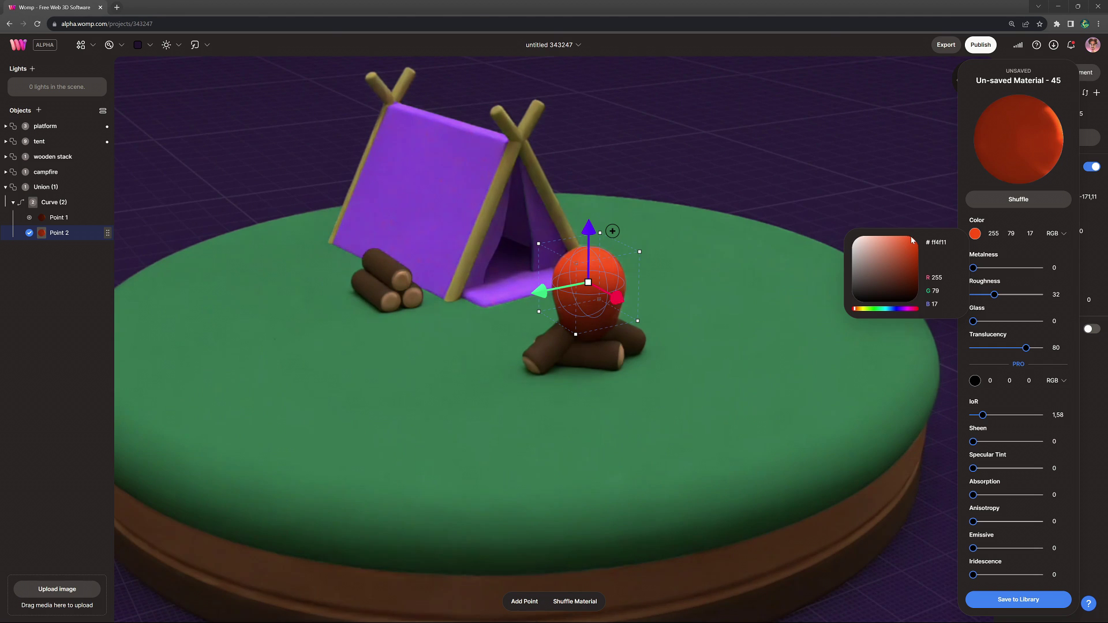
Step: Duplicate the flame curve's upper point upward at a radius of about 18.3 and color it yellow #ffba00
left_click_drag(587, 229, 592, 206)
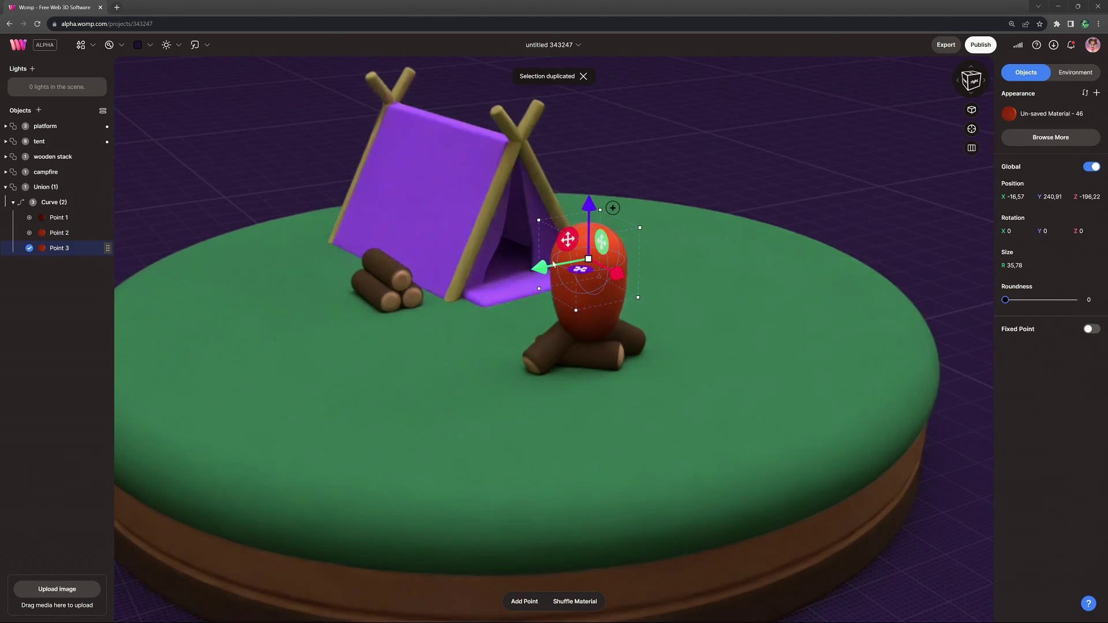
left_click_drag(553, 264, 566, 262)
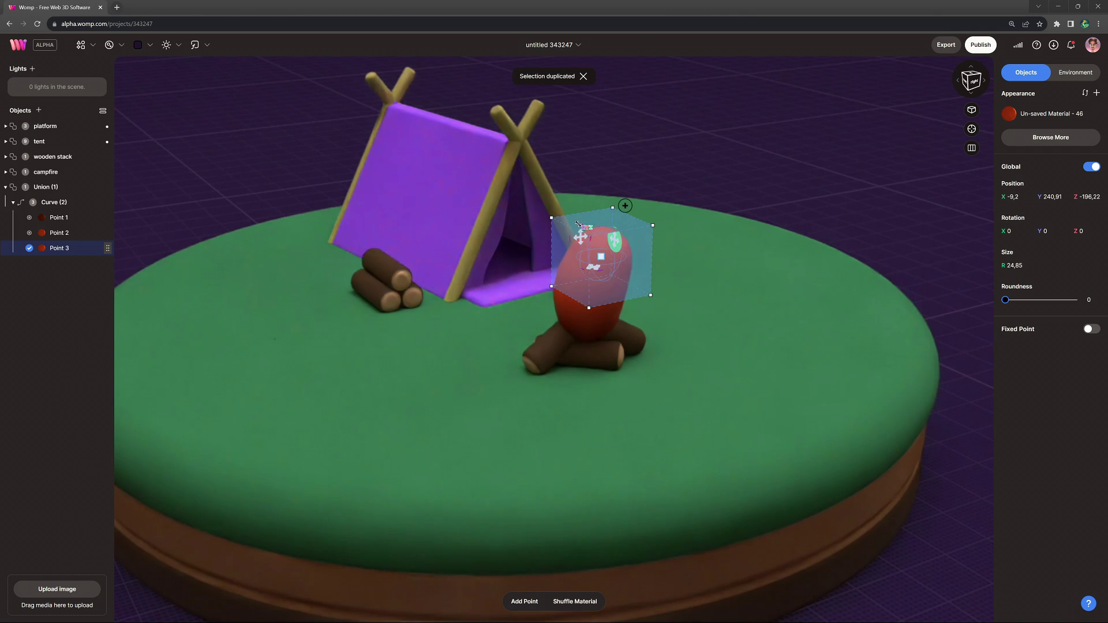
left_click_drag(556, 265, 551, 267)
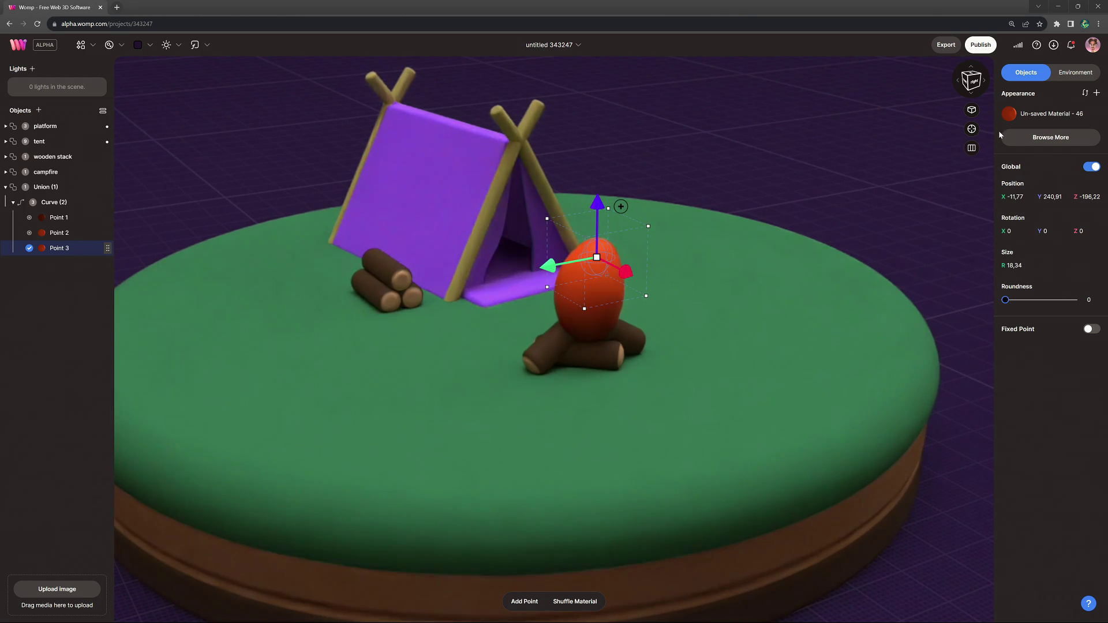
left_click(1033, 113)
left_click(975, 233)
left_click(861, 310)
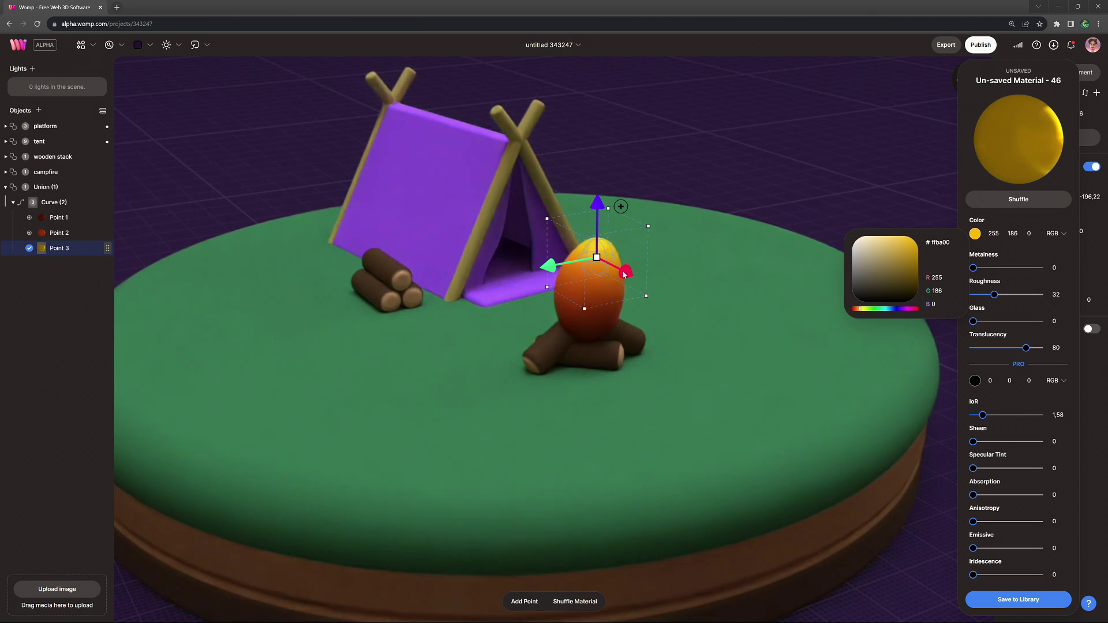
Step: Add a flame tip point above the yellow one at a radius of about 2.2 and color it pale yellow #ffda74
left_click(597, 255)
left_click_drag(576, 242, 562, 210, "alt")
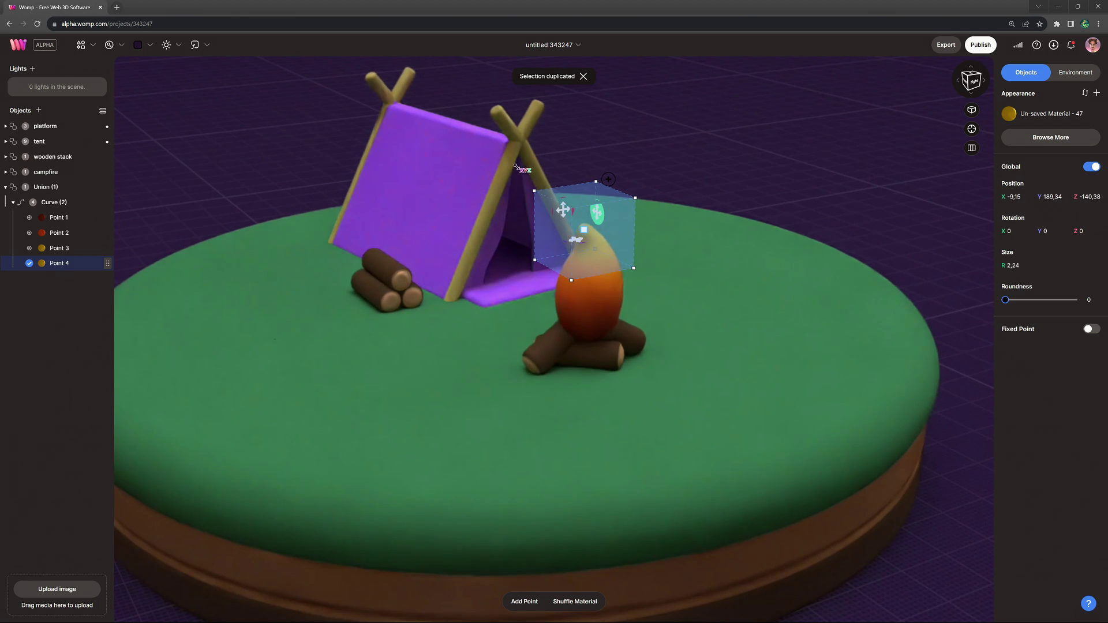
left_click(1030, 116)
left_click(976, 234)
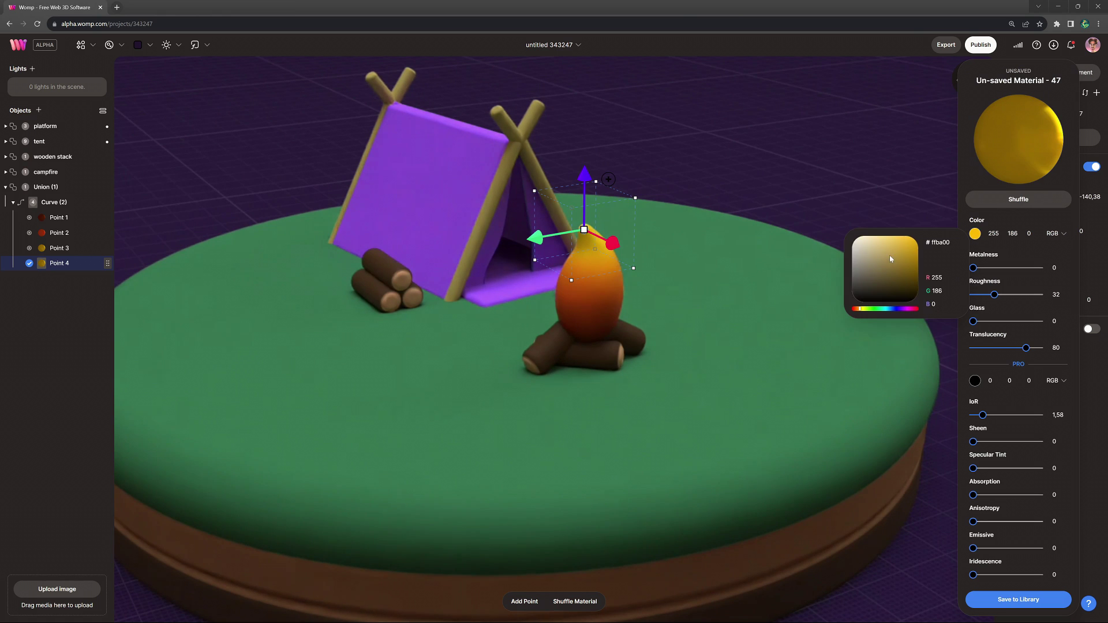
left_click_drag(891, 259, 885, 236)
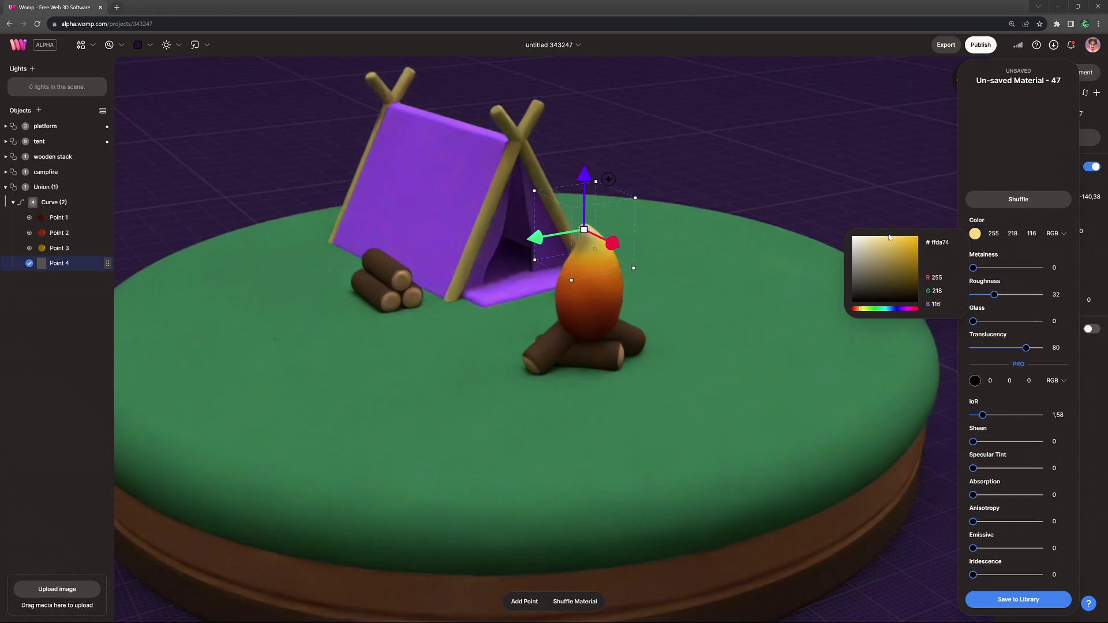
left_click(869, 191)
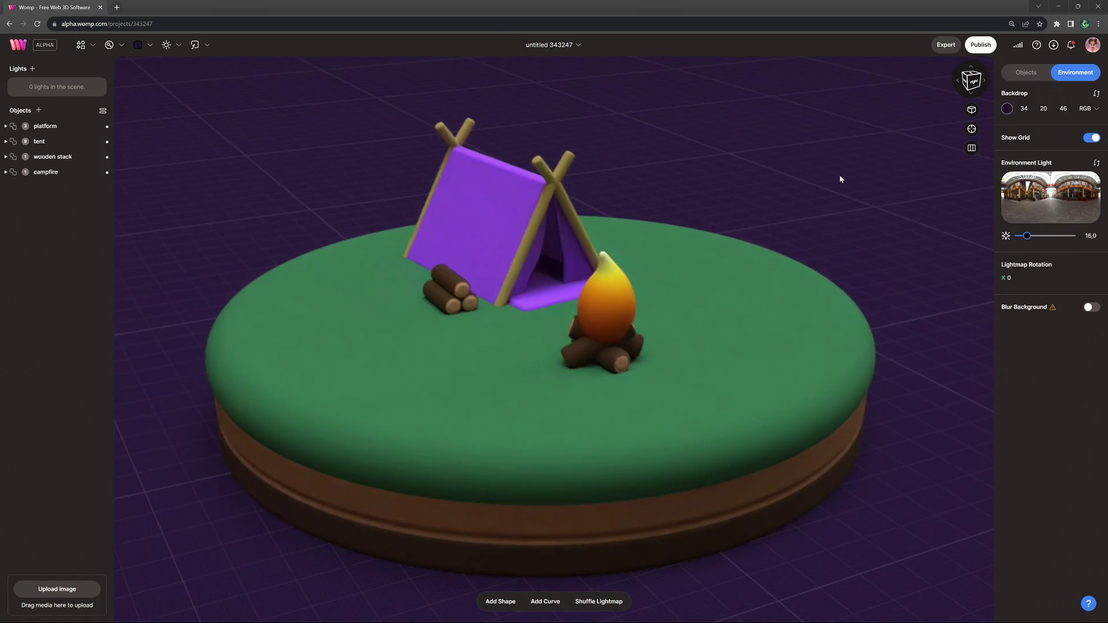
Step: Add a sphere about 45 in diameter, half sunk into the grass beside the wooden stack
left_click_drag(840, 176, 701, 164)
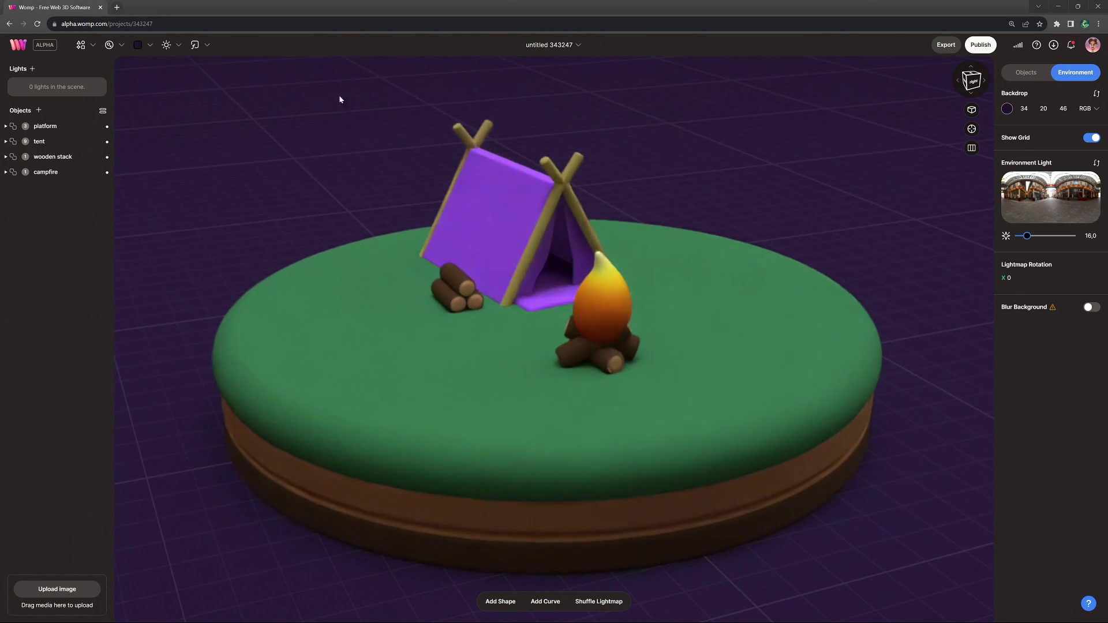
left_click(81, 45)
left_click(106, 110)
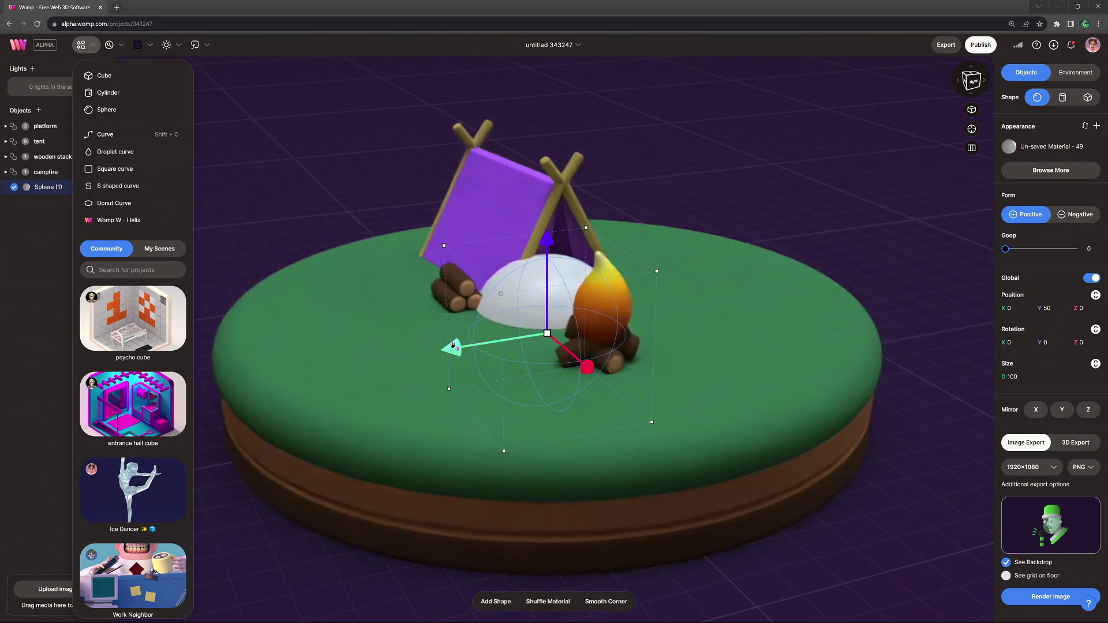
left_click_drag(449, 348, 292, 354)
left_click_drag(396, 260, 396, 233)
left_click_drag(293, 236, 359, 273)
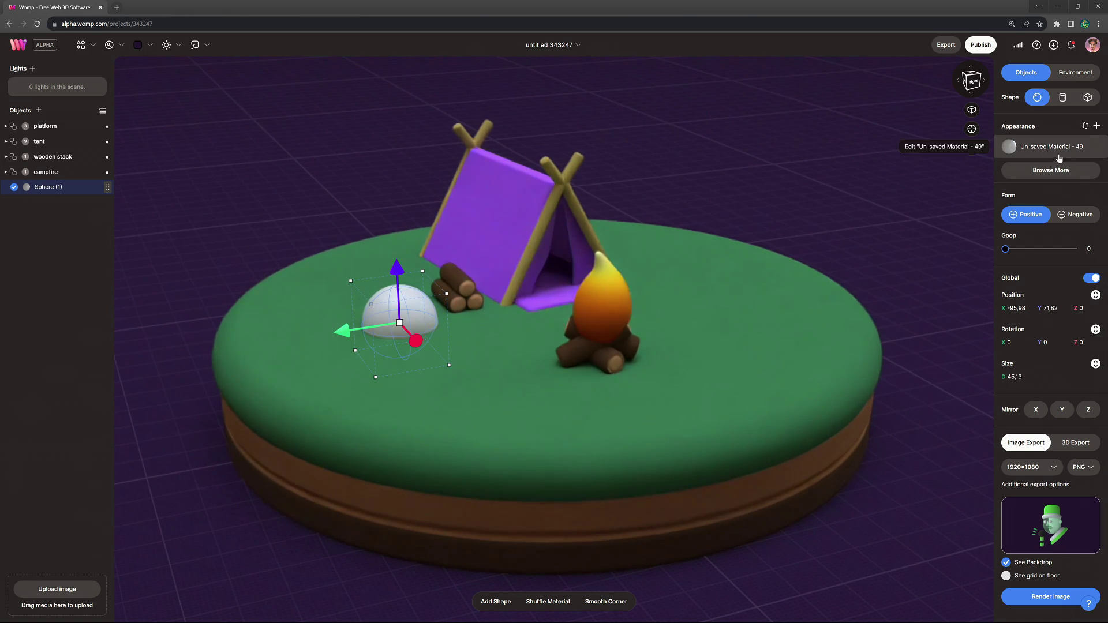
Step: Give the rock sphere a grey color #828587 and a roughness of 56
left_click(1011, 146)
left_click(974, 236)
left_click_drag(886, 310, 856, 270)
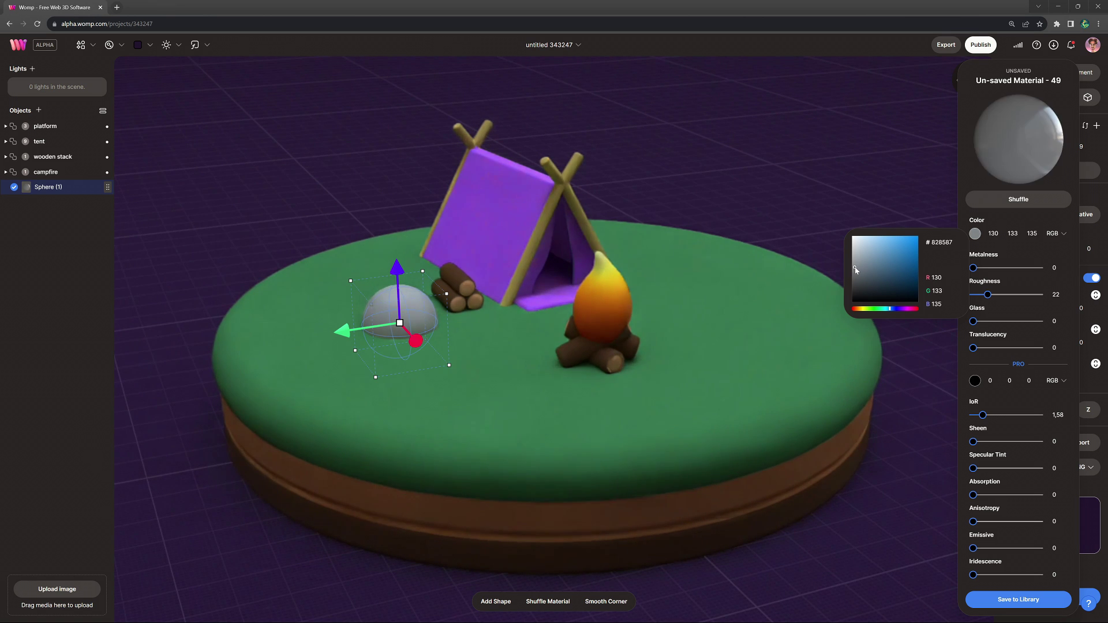
left_click_drag(995, 301, 1012, 298)
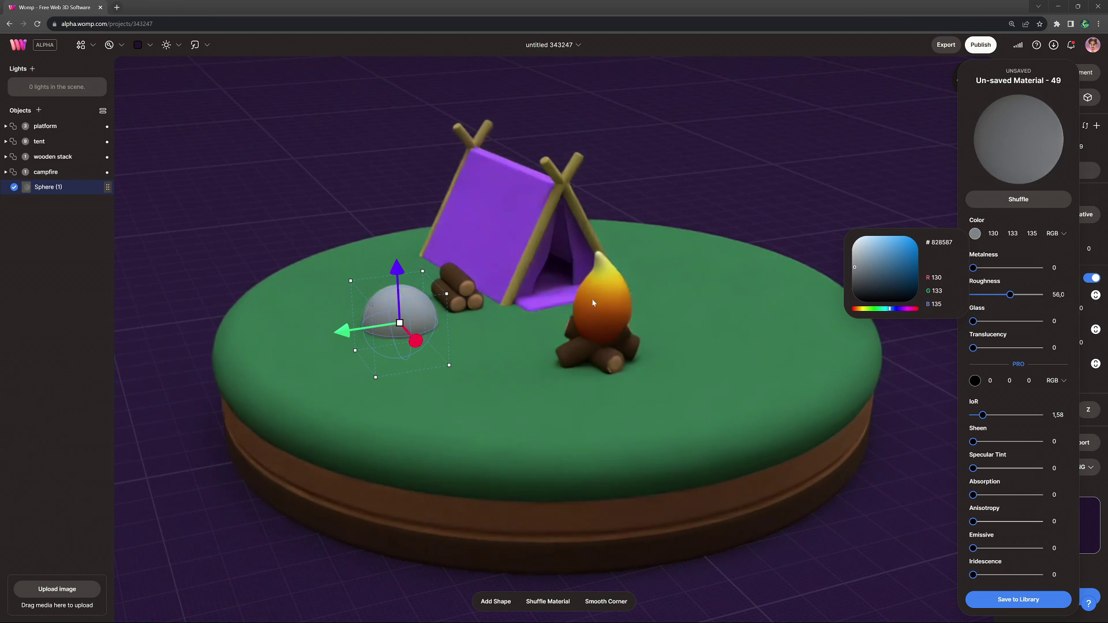
Step: Duplicate the rock into smaller copies about 24 in diameter around it and place rocks on the campfire's far side
left_click_drag(382, 334, 465, 290, "alt")
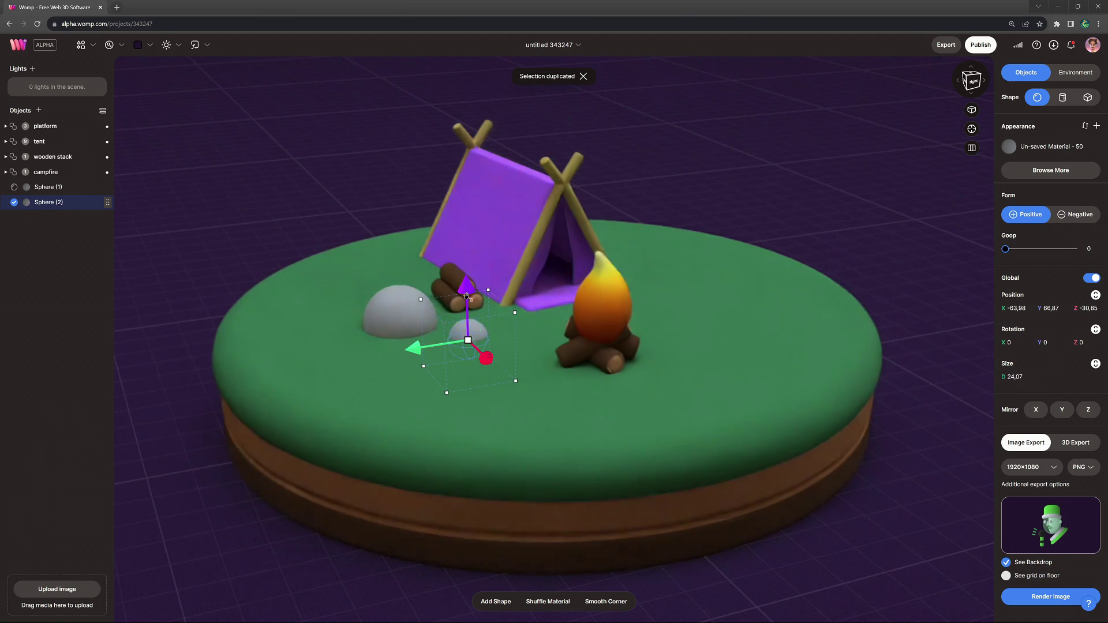
left_click_drag(452, 350, 308, 350, "alt")
left_click_drag(317, 280, 316, 274)
left_click_drag(325, 330, 770, 341)
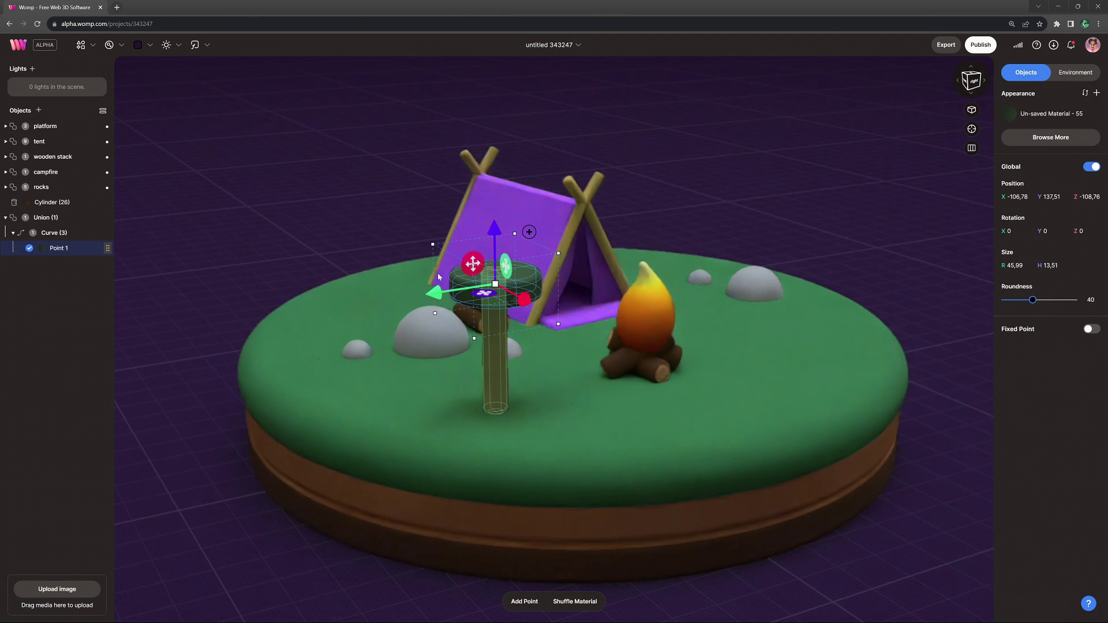
Step: Set the foliage curve point's roundness to 90 and duplicate the point high above the tree trunk
left_click_drag(1041, 300, 1068, 301)
left_click_drag(495, 225, 493, 35, "alt")
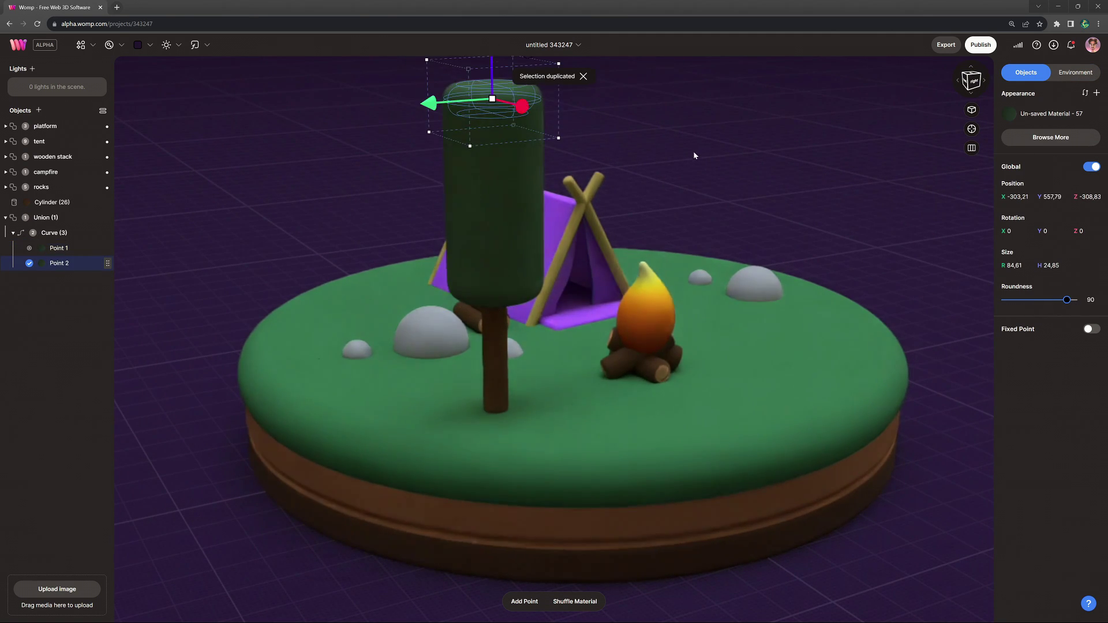
middle_click_drag(694, 151, 710, 257)
left_click_drag(509, 167, 509, 144)
Step: Taper the tree foliage by shrinking its top point to a radius of about 6.8 and sizing its bottom point to about 89
left_click_drag(511, 203, 444, 122)
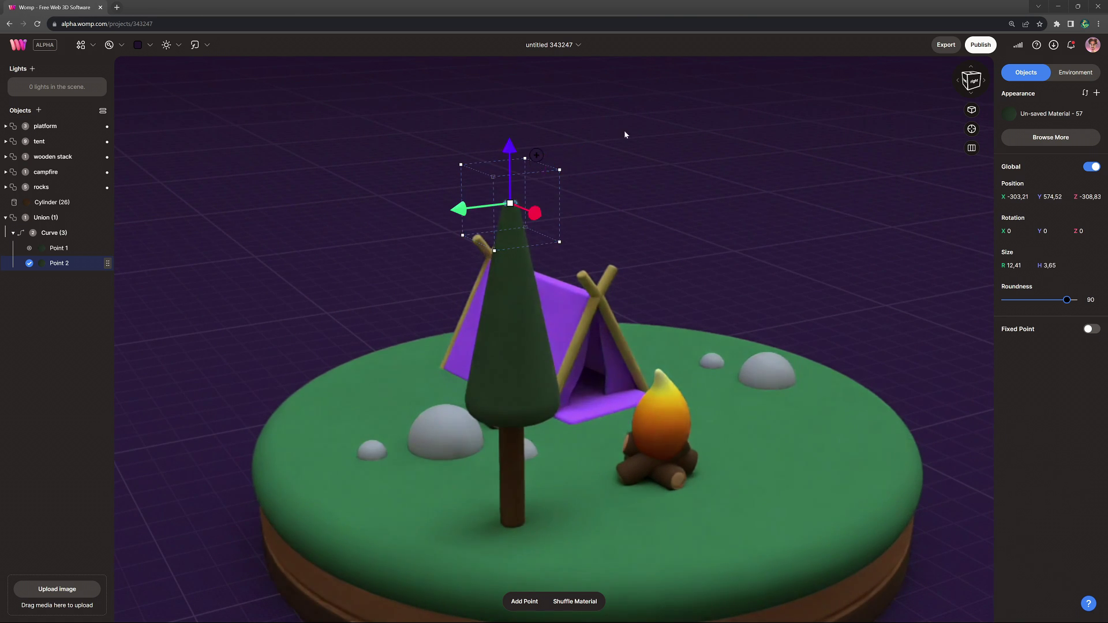
right_click_drag(625, 135, 640, 154)
left_click_drag(601, 164, 568, 171)
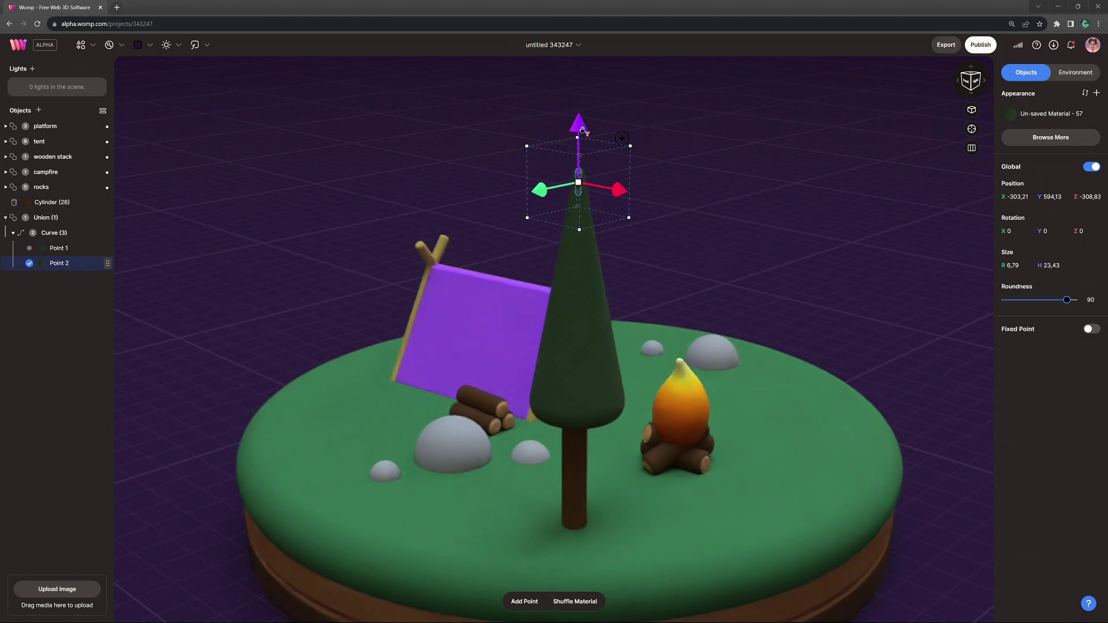
left_click(803, 211)
left_click_drag(804, 211, 486, 389)
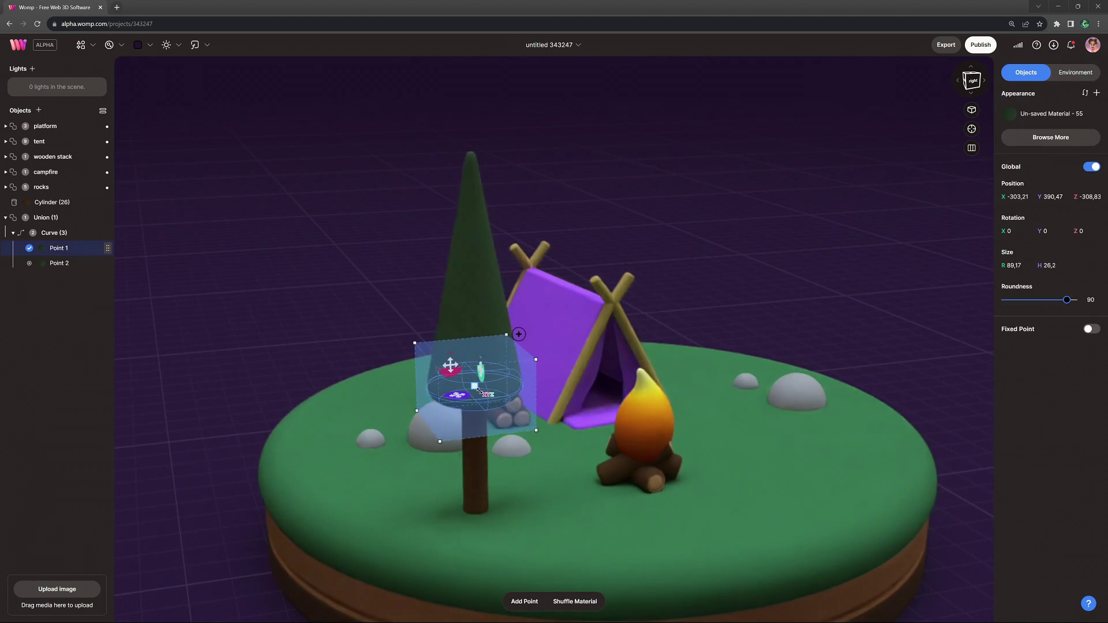
left_click(766, 265)
mouse_move(768, 269)
left_mouse_down()
mouse_move(874, 268)
mouse_move(756, 269)
left_mouse_up()
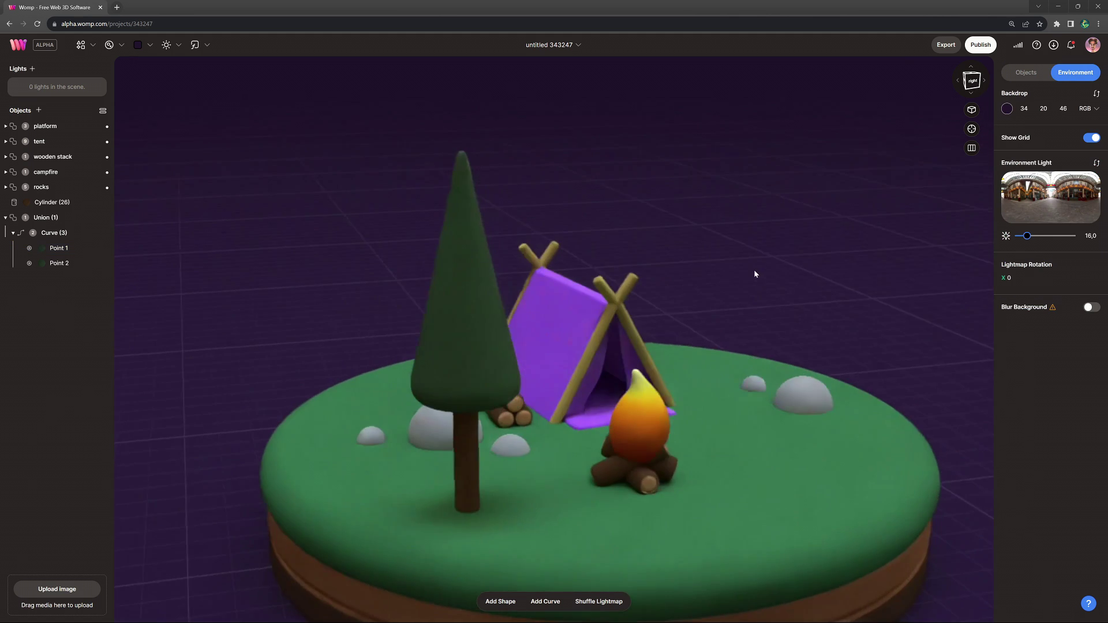
Step: Try a cube profile on the tree's foliage curve
left_click(66, 233)
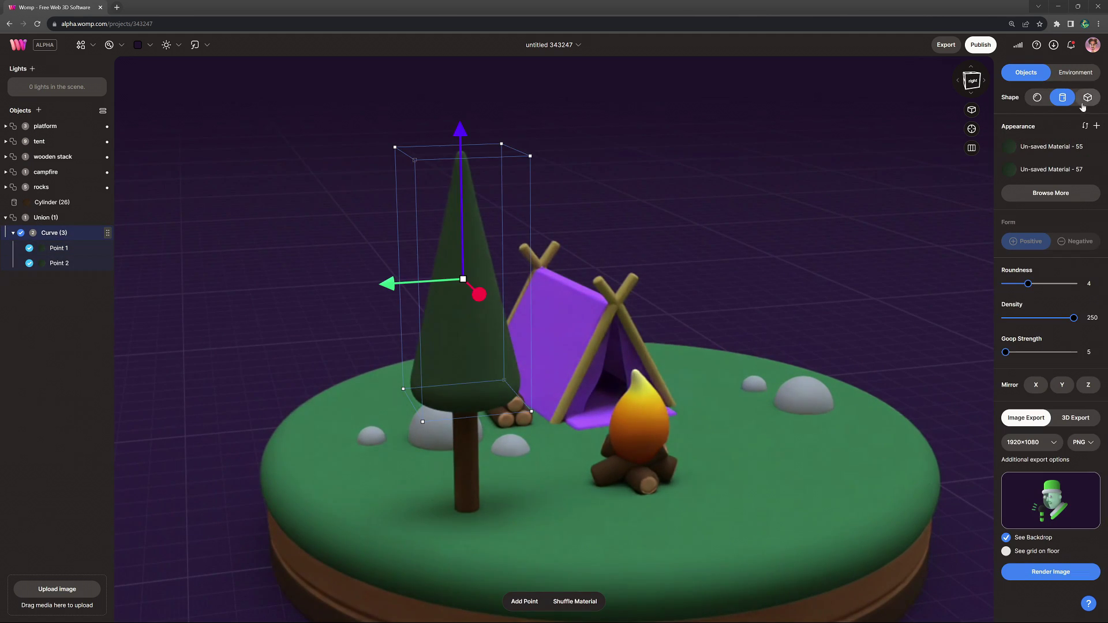
left_click(837, 195)
left_click_drag(836, 195, 766, 215)
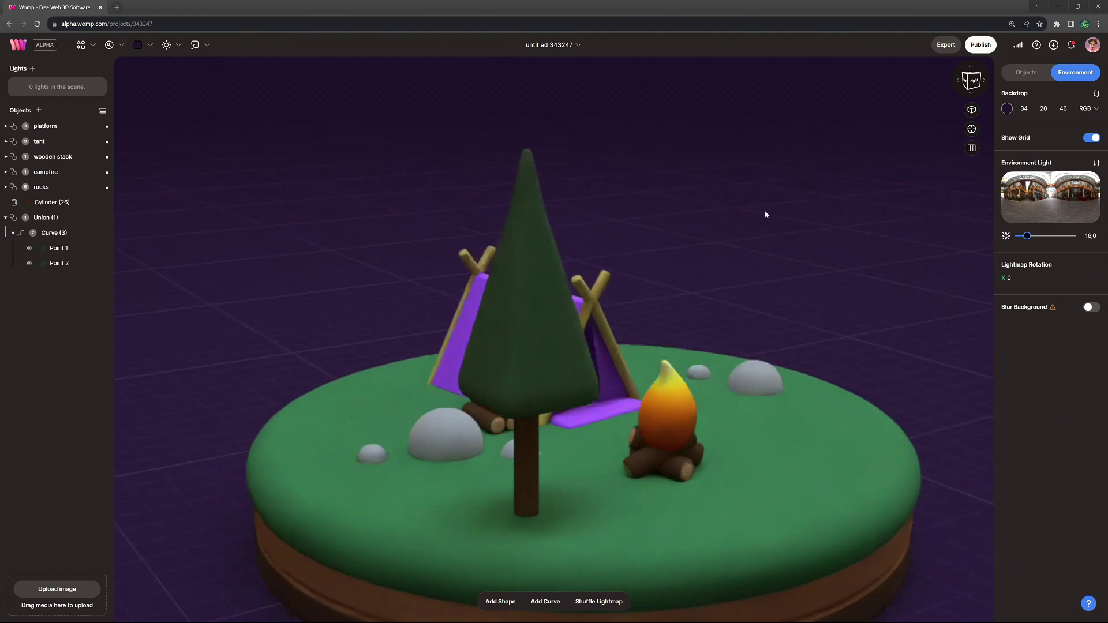
Step: Recolor the foliage curve's top point a lighter green, about #5a9b5e
left_click(59, 263)
left_click(975, 233)
left_click(885, 255)
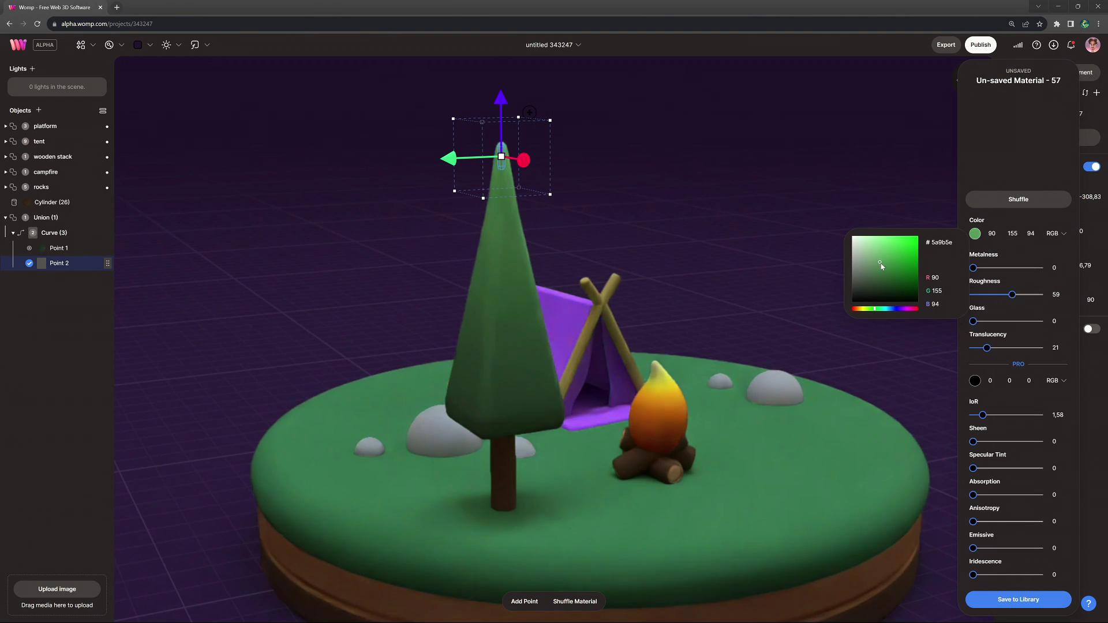
left_click_drag(877, 265, 875, 264)
left_click(720, 227)
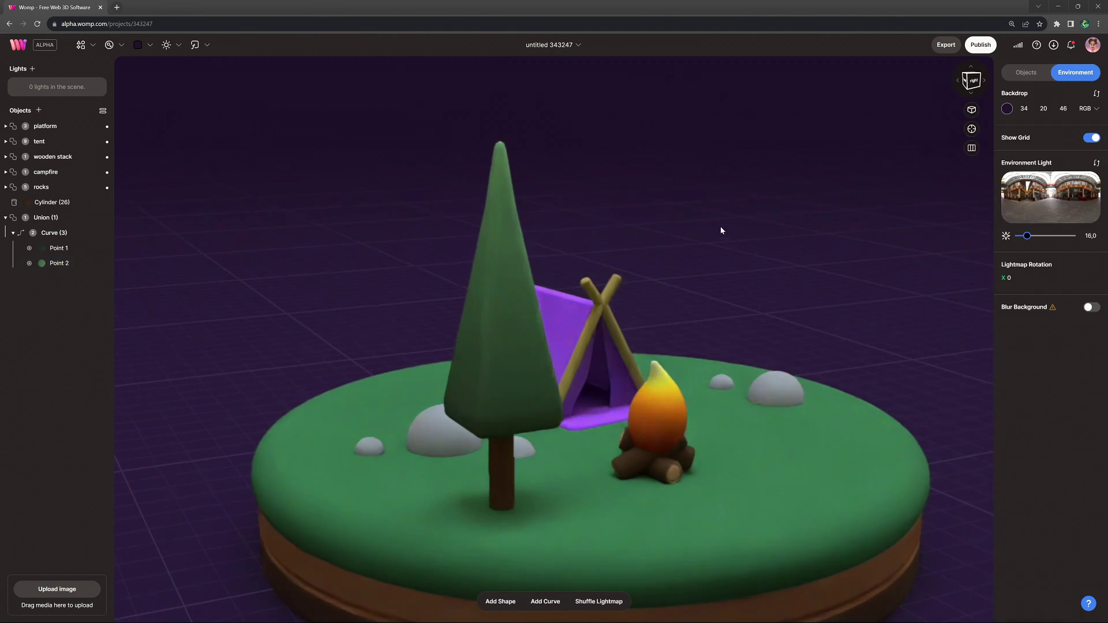
Step: Duplicate the tree and place a smaller copy behind the large rock on the campfire side of the platform
left_click_drag(720, 226, 683, 242)
key("ctrl+d")
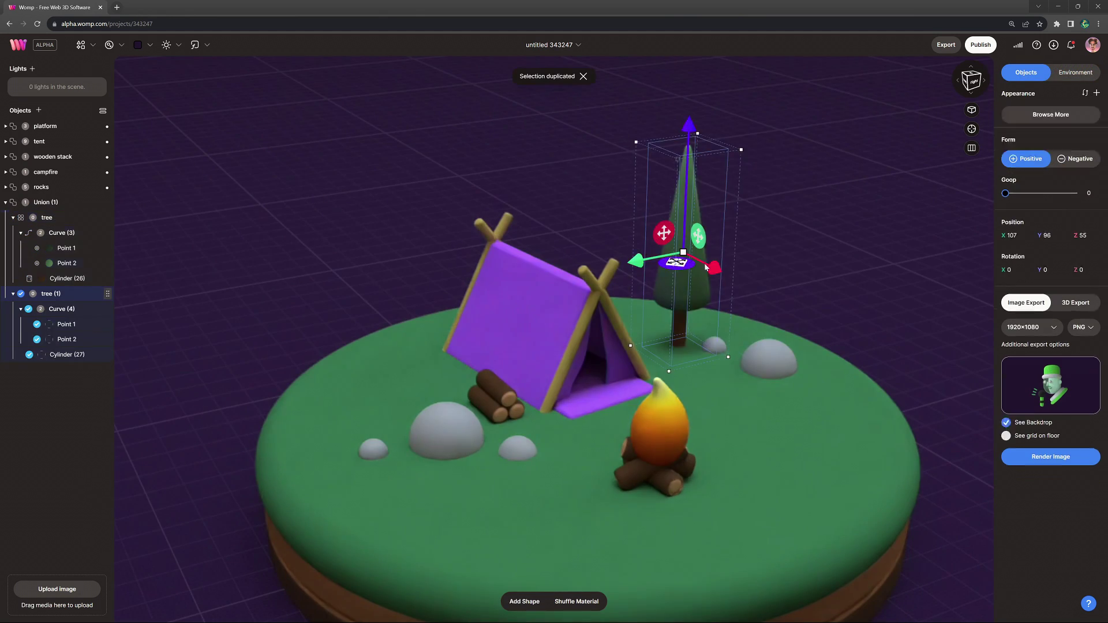
left_click_drag(667, 236, 764, 258)
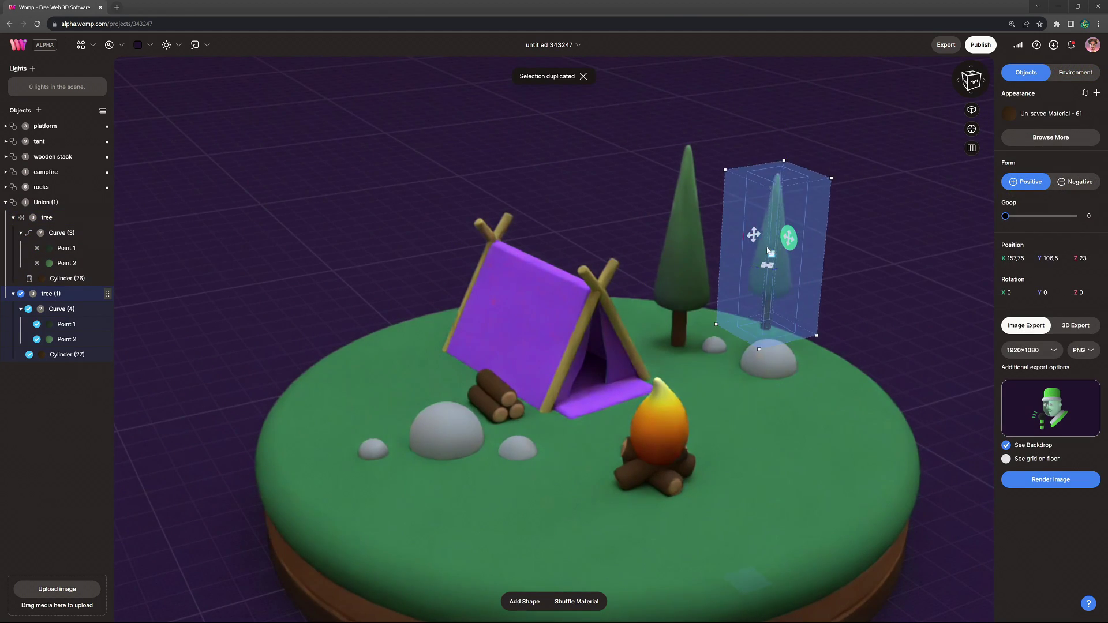
left_click_drag(781, 155, 776, 193)
Step: Duplicate the small tree and enlarge the copy into the tallest tree, standing behind the tent entrance
key("ctrl+d")
left_click_drag(752, 253, 597, 236)
left_click_drag(623, 139, 605, 69)
left_click_drag(613, 219, 613, 216)
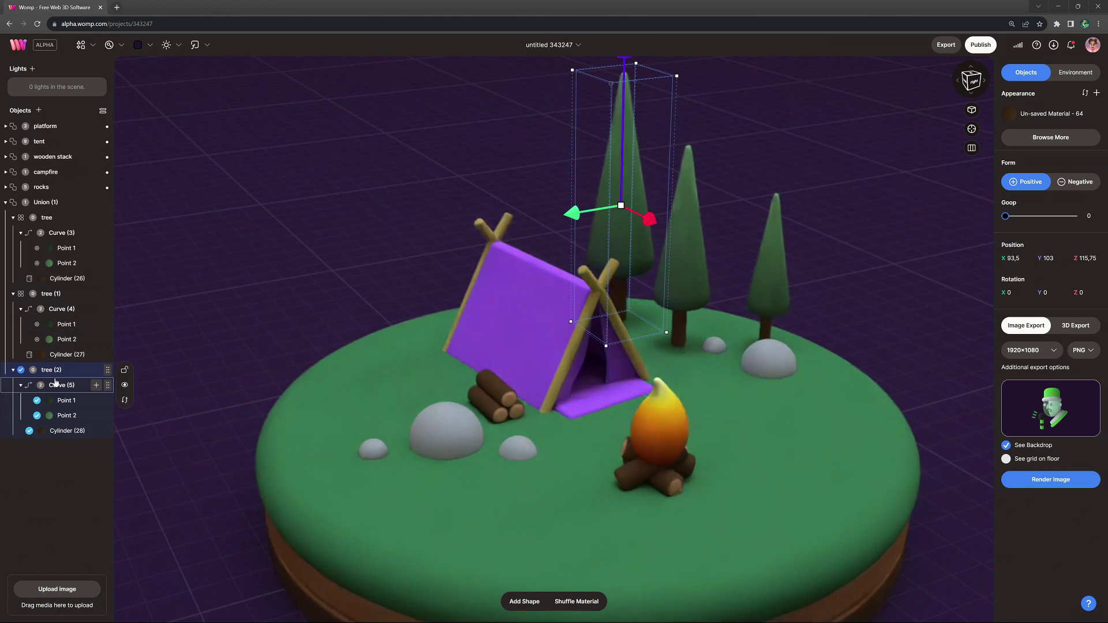
Step: Select all three trees and duplicate them to the opposite side of the tent, behind the large rock
left_click(6, 202)
left_click(5, 203)
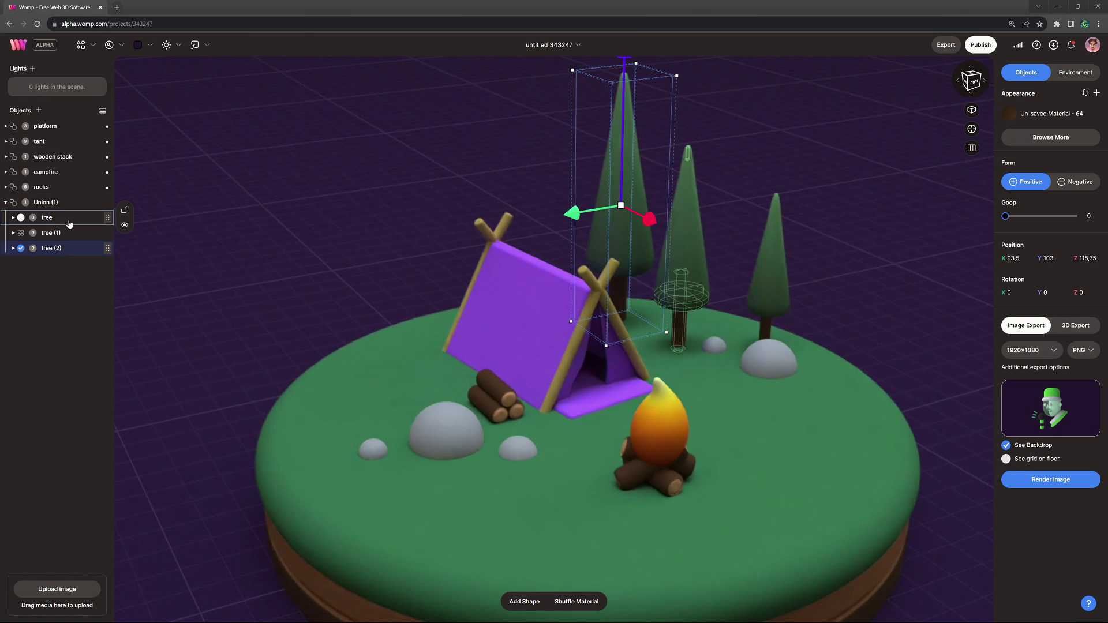
left_click(69, 224, "shift")
left_click_drag(679, 225, 352, 299, "alt")
left_click_drag(510, 463, 330, 460)
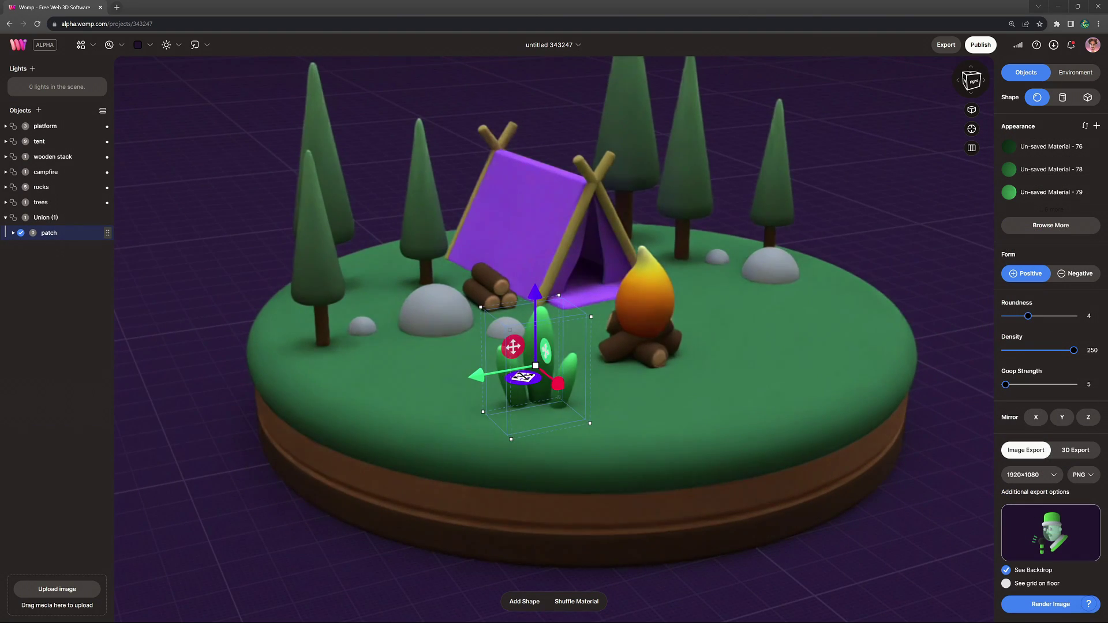
Step: Move the foliage patch beside the rocks behind the campfire and place a smaller copy on the large rock's other side
left_click_drag(513, 347, 716, 246)
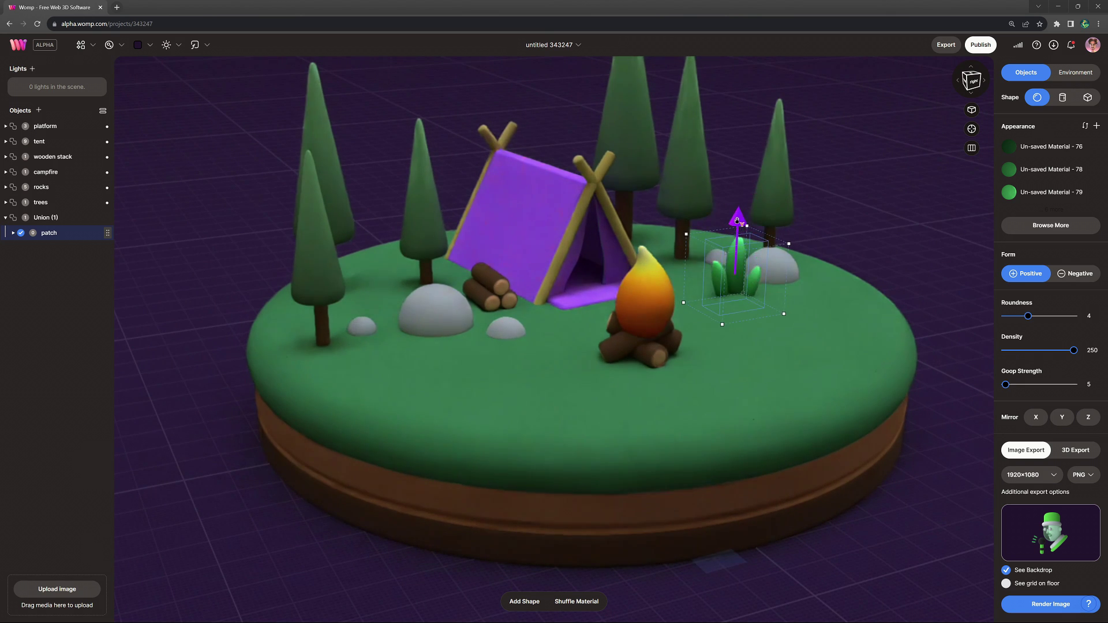
key("ctrl+d")
left_click_drag(728, 267, 819, 273)
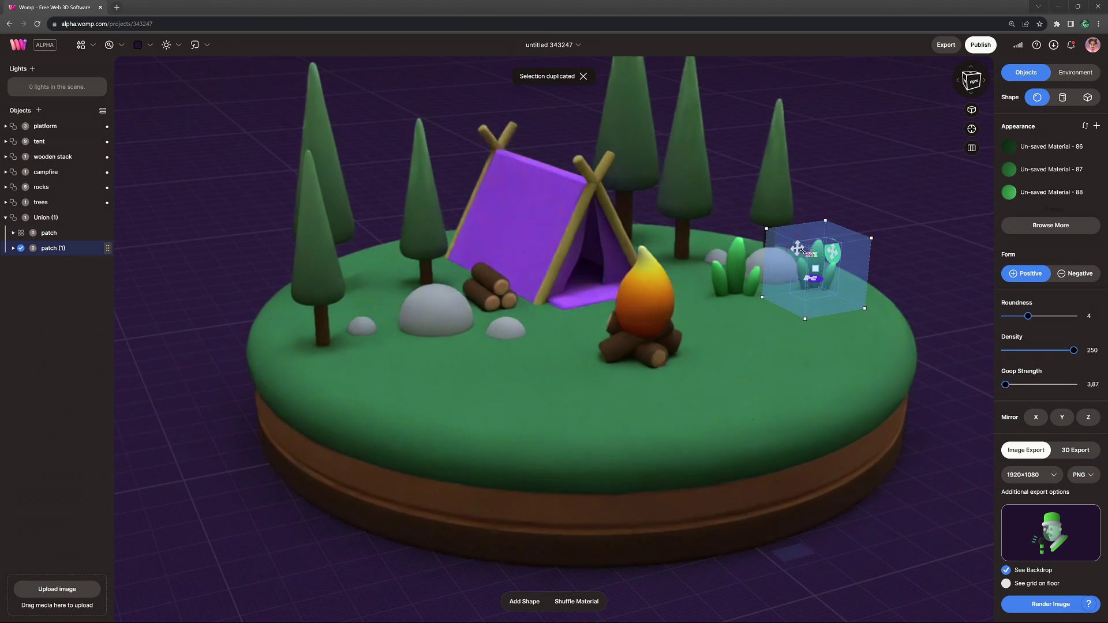
left_click_drag(822, 223, 822, 232)
left_click_drag(883, 326, 915, 295)
Step: Duplicate the foliage patch twice and arrange the copies around the large rock and trees near the wooden stack
key("ctrl+d")
left_click_drag(812, 283, 388, 340)
key("ctrl+d")
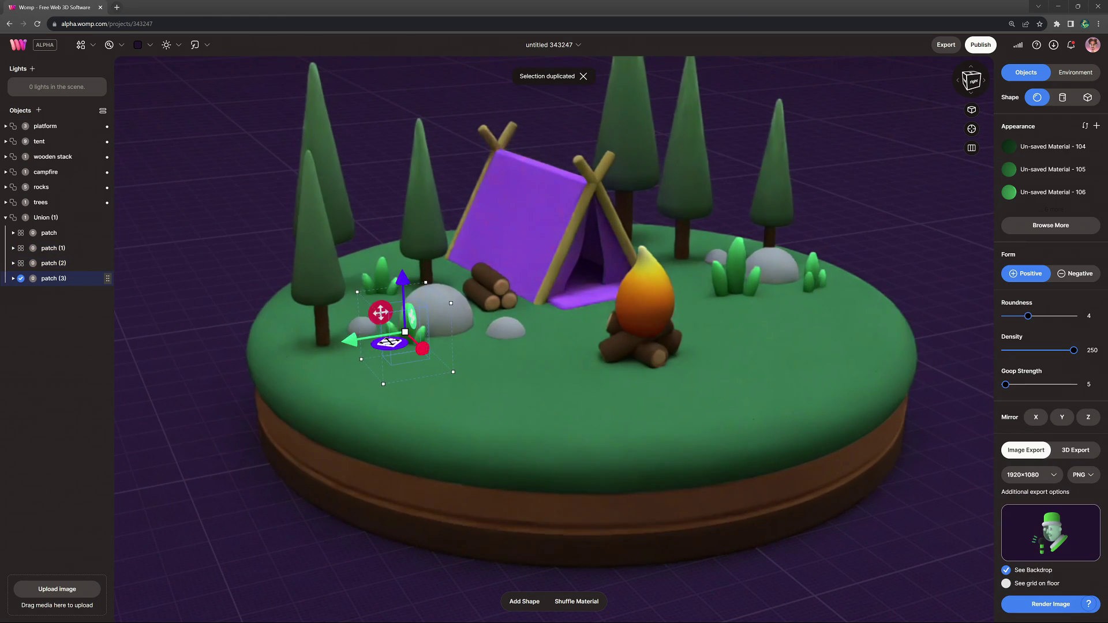
left_click_drag(453, 373, 454, 380)
left_click_drag(403, 276, 457, 289)
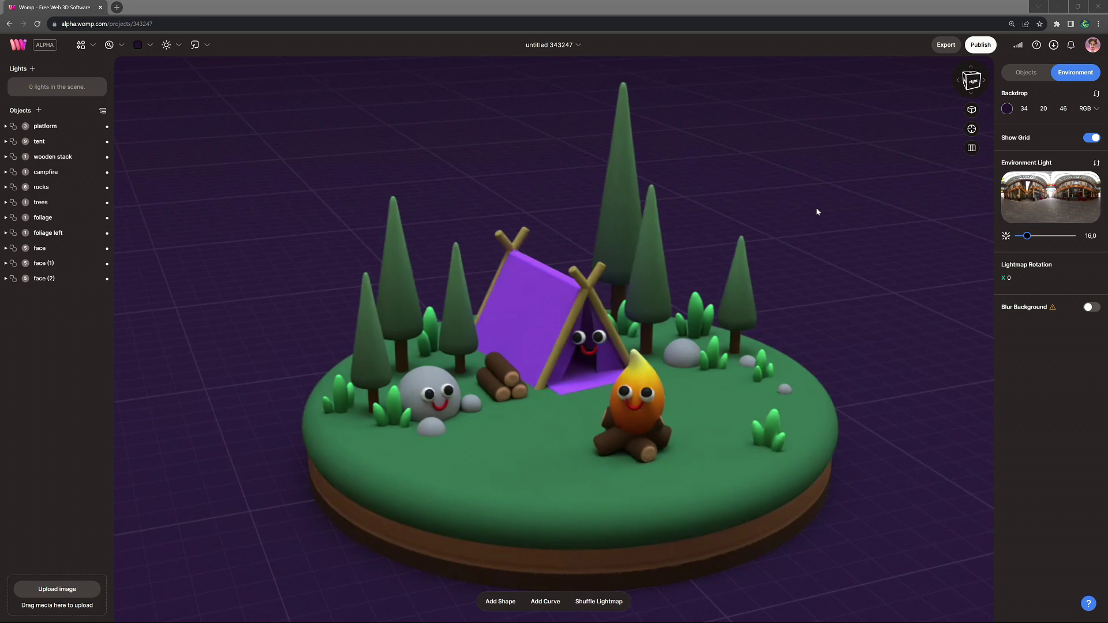
Step: Hide the grid and change the environment light to Pink Sunrise with an intensity of 22
mouse_move(817, 209)
left_mouse_down()
mouse_move(868, 207)
mouse_move(856, 189)
mouse_move(817, 191)
mouse_move(824, 220)
mouse_move(833, 214)
left_mouse_up()
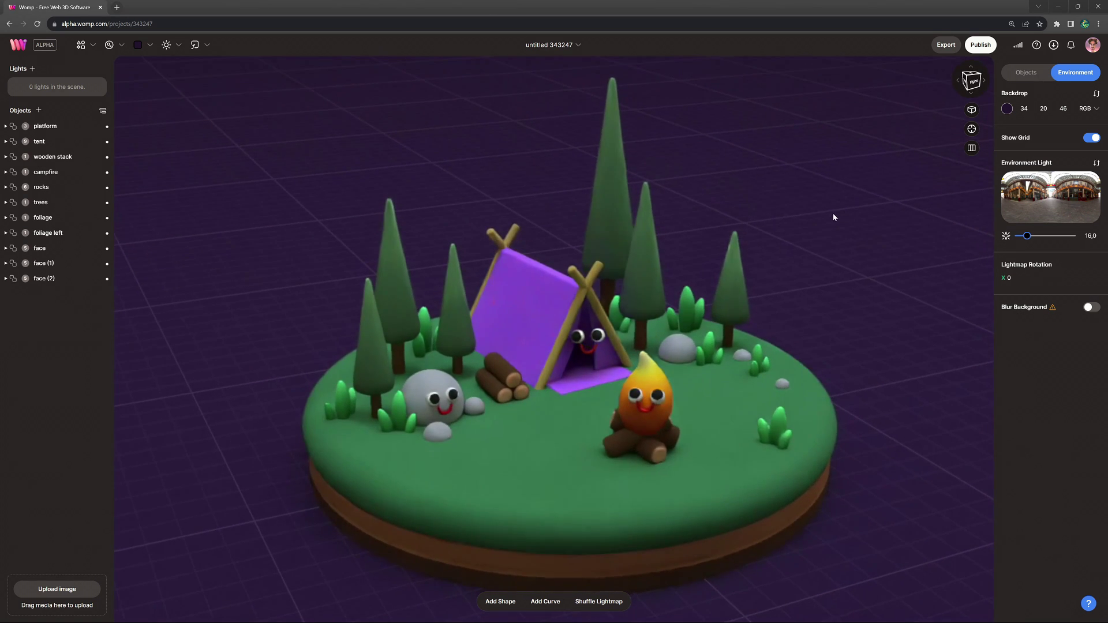
left_click(1092, 141)
left_click(1005, 194)
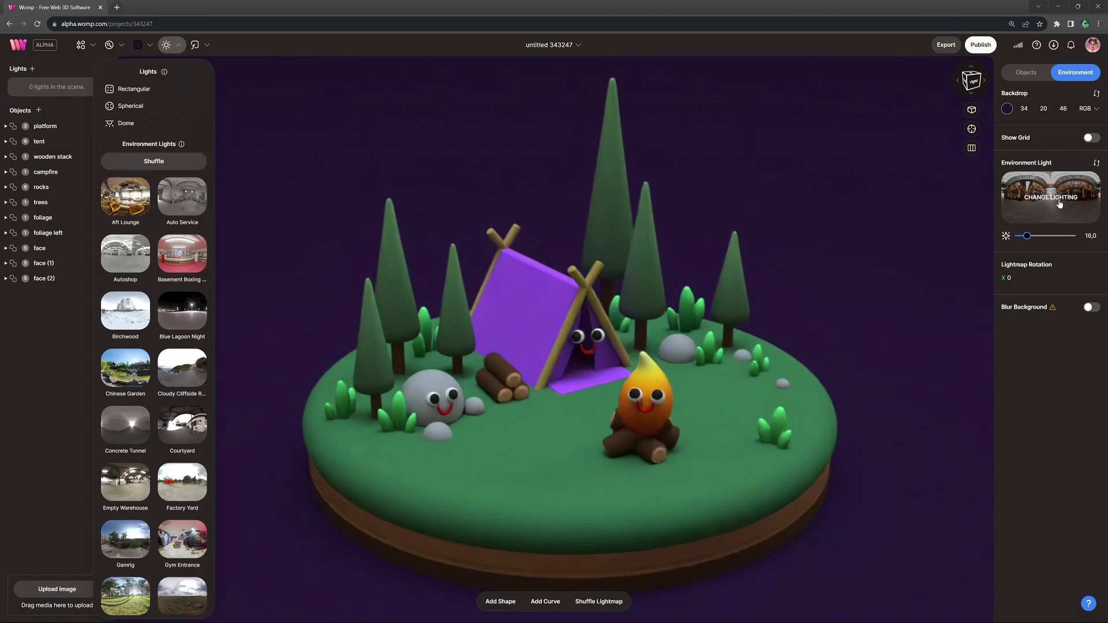
left_click(128, 199)
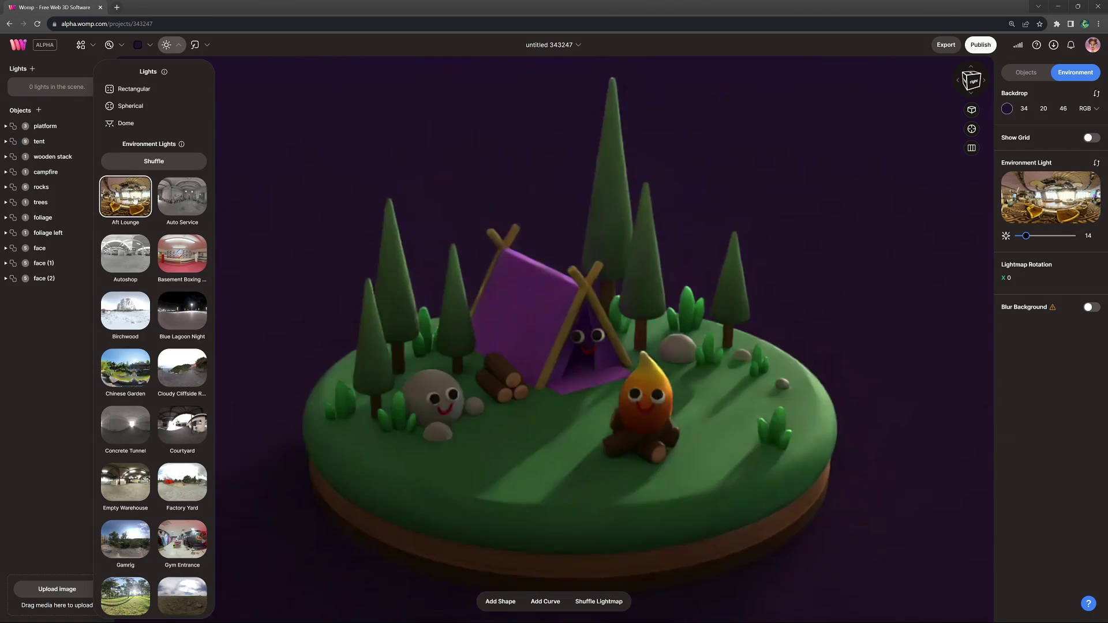
left_click(181, 201)
scroll(191, 346, "down", 6)
left_click(197, 420)
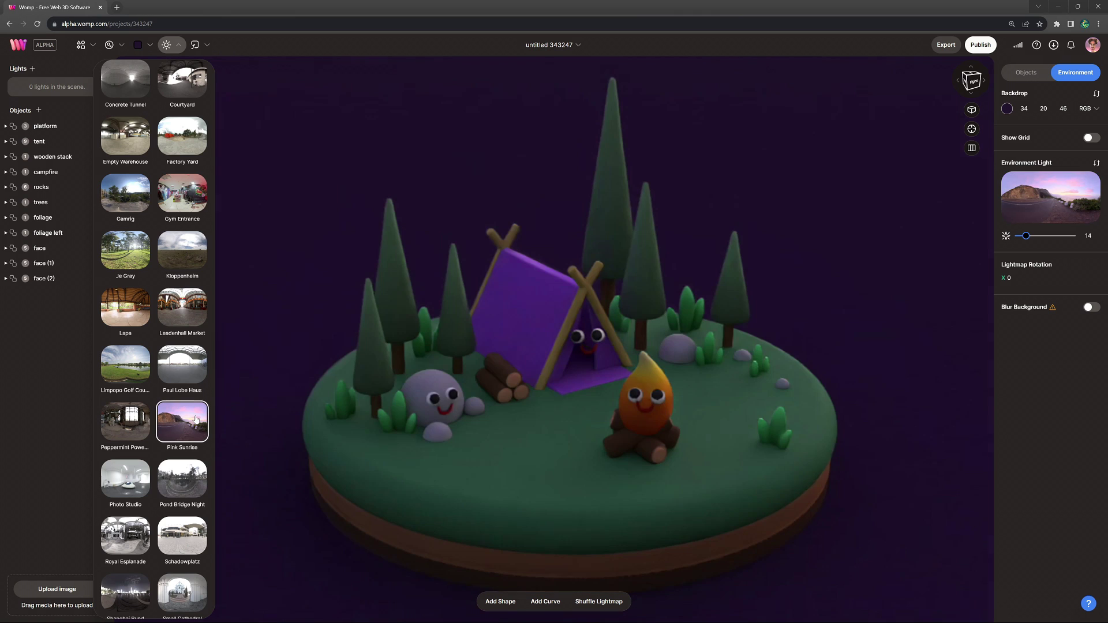
left_click(1032, 237)
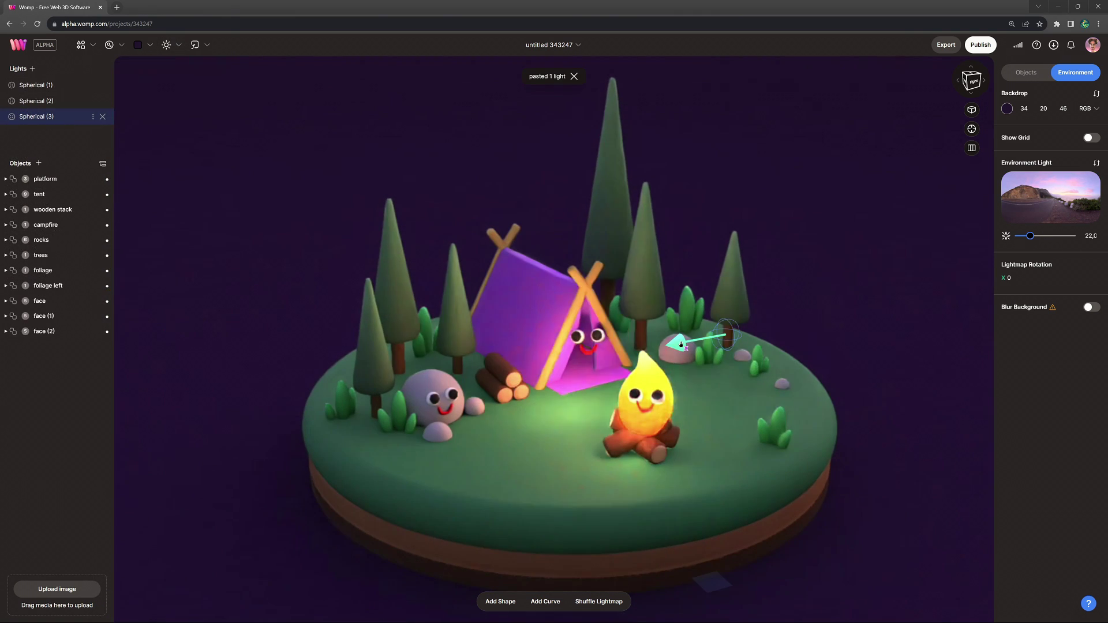
Step: Move the pasted spherical light past the tent entrance and raise it beside the small tree behind the rocks
left_click_drag(610, 345, 681, 347)
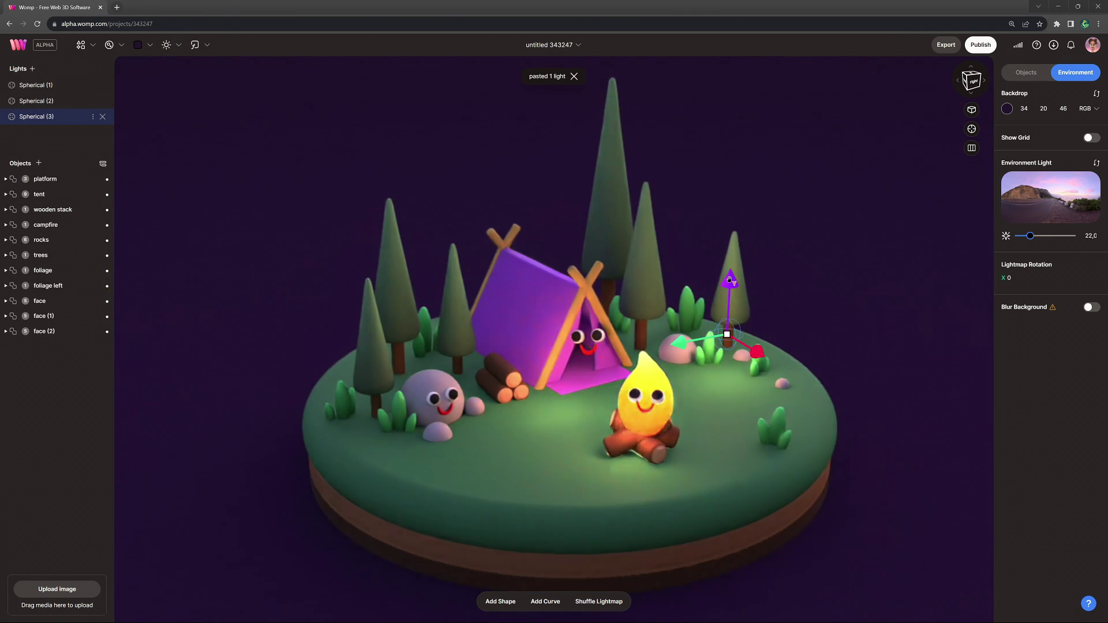
left_click_drag(730, 280, 727, 249)
left_click_drag(727, 319, 717, 331)
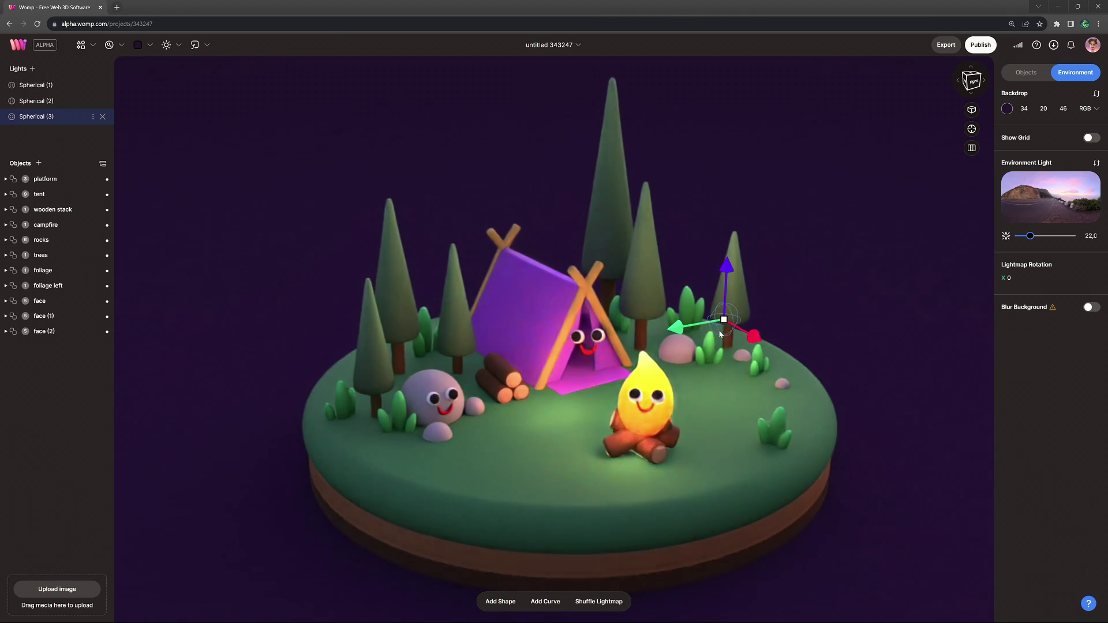
Step: Paste another spherical light above the large smiling rock and change its color to a saturated blue-violet
key("ctrl+v")
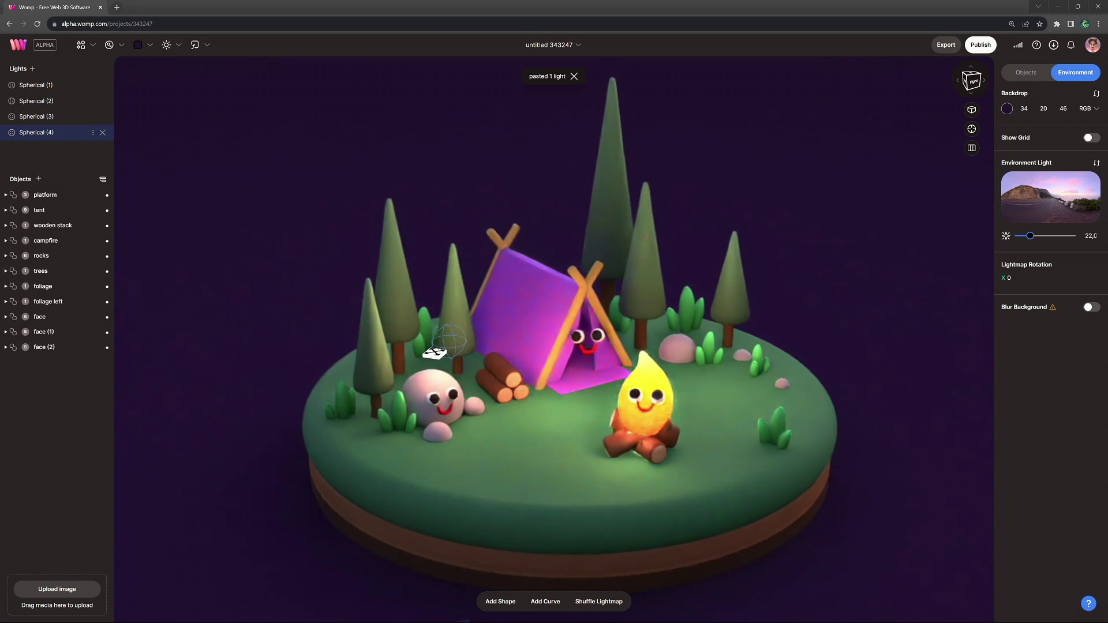
left_click(95, 133)
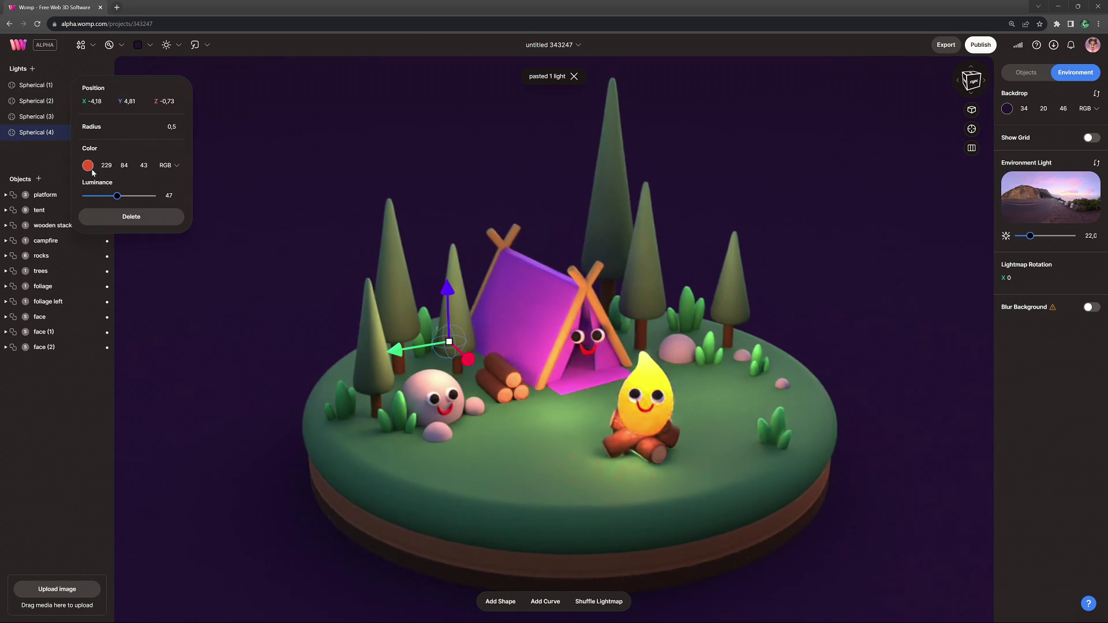
left_click(88, 166)
left_click(56, 242)
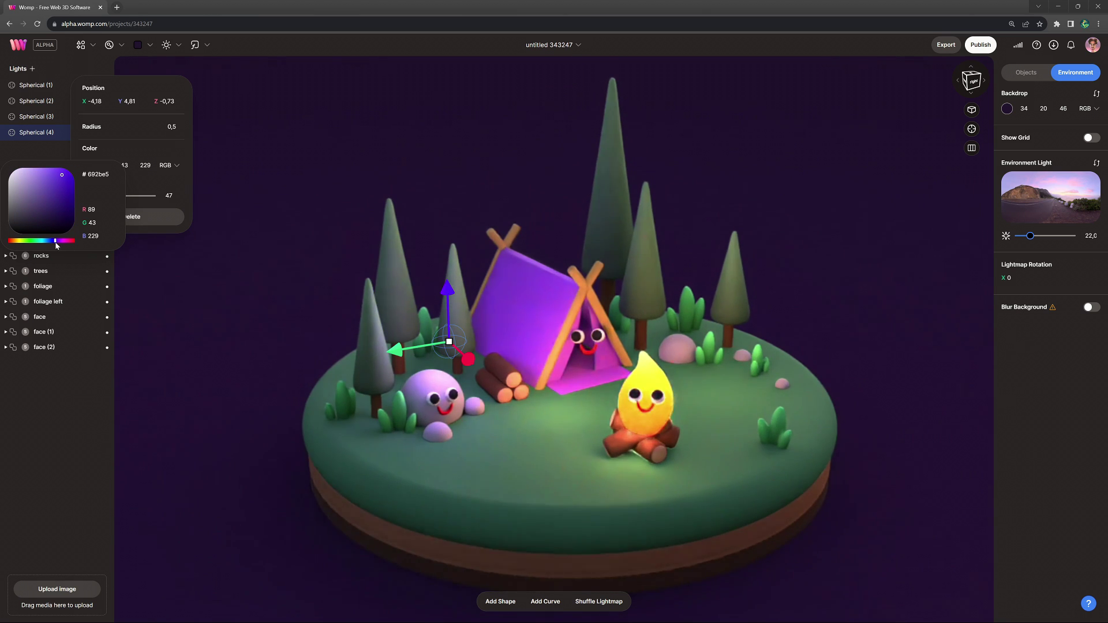
left_click_drag(61, 177, 71, 174)
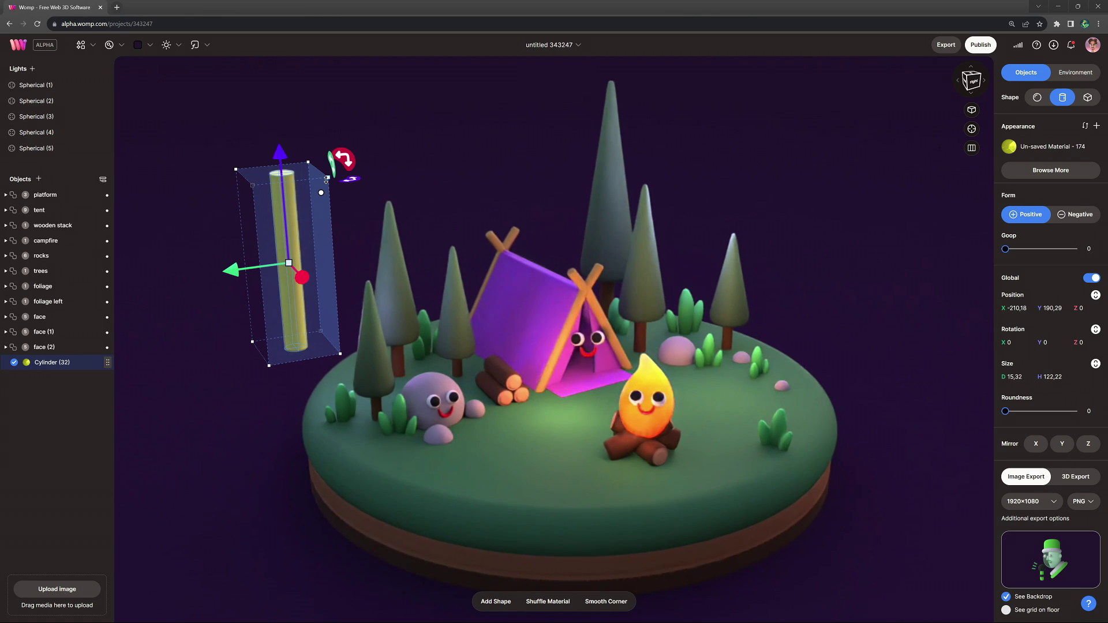
Step: Duplicate the thin yellow cylinder, rotate the copy across the original and add Goop to blend them into a sparkle
key("ctrl+v")
left_click_drag(345, 159, 399, 288)
mouse_move(1007, 249)
left_mouse_down()
mouse_move(1029, 252)
mouse_move(1019, 250)
left_mouse_up()
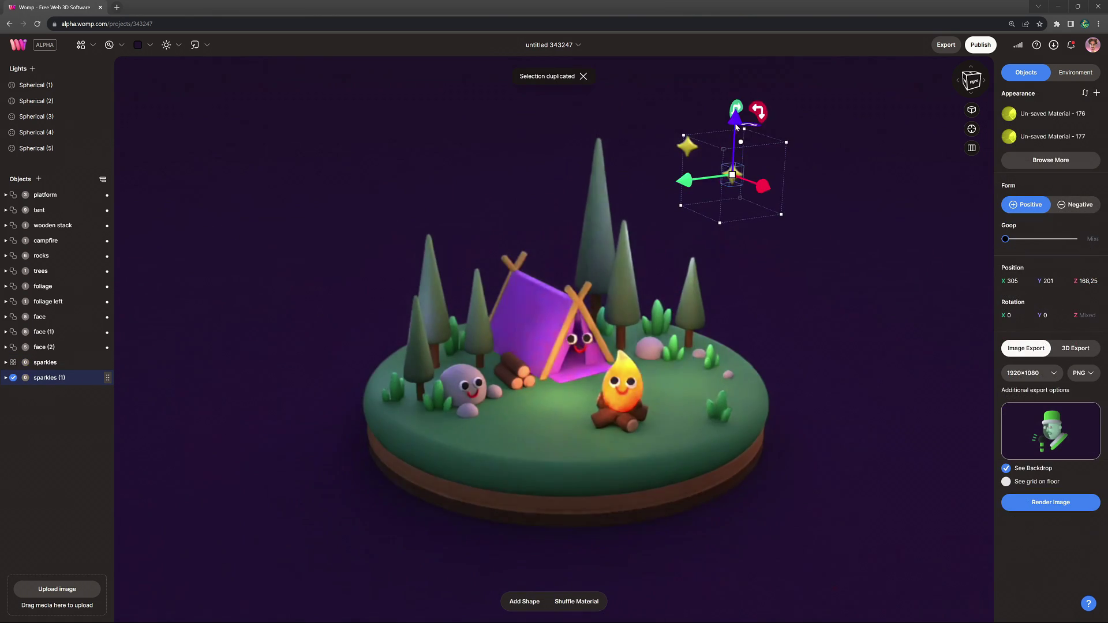
Step: Duplicate the small sparkle several times and spread the copies across the sky on both sides of the tallest tree
left_click_drag(736, 127, 735, 156)
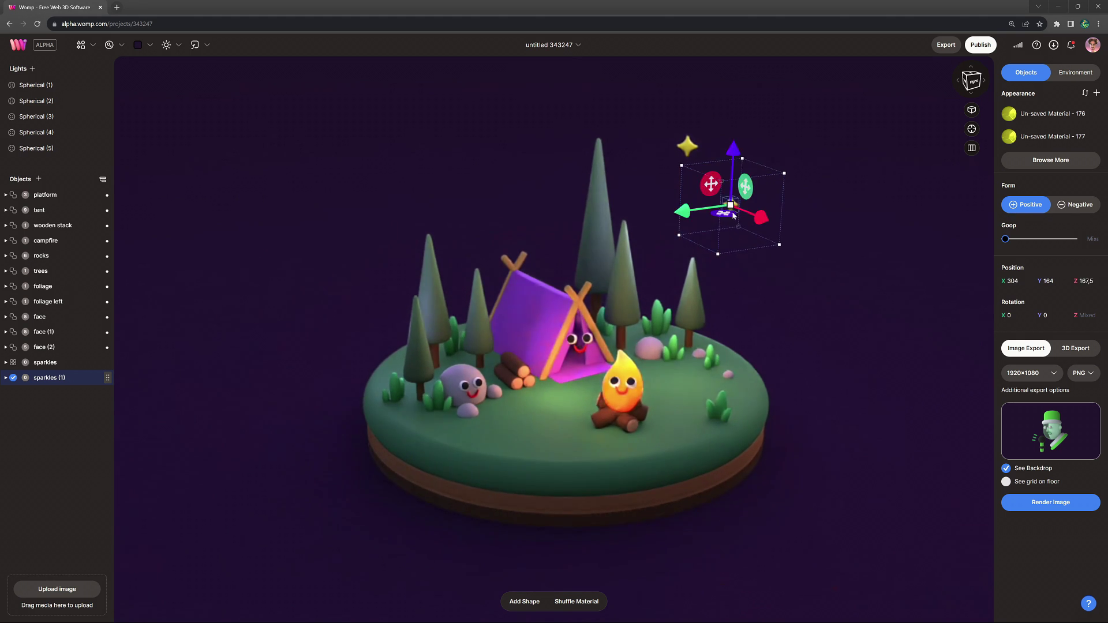
left_click_drag(728, 212, 583, 143)
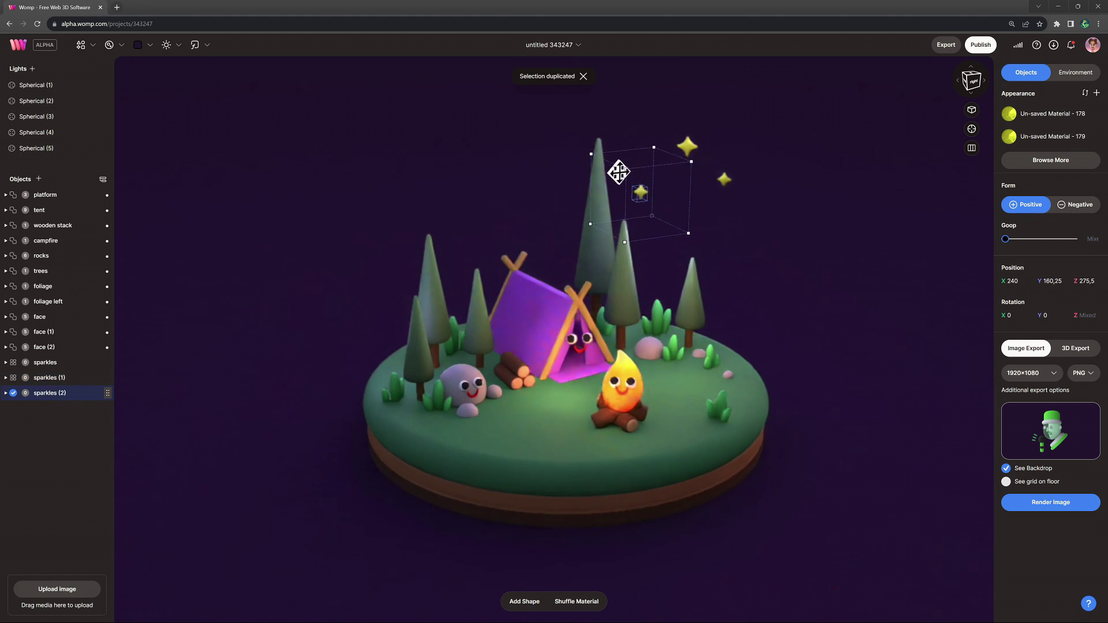
key("ctrl+d")
left_click_drag(619, 172, 470, 125)
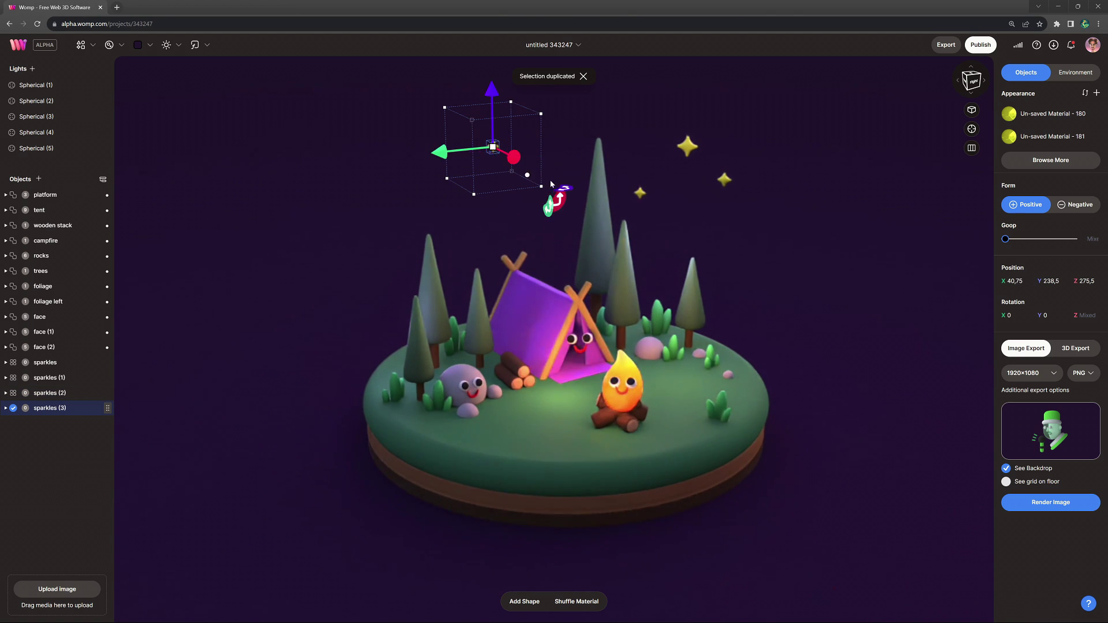
left_click_drag(470, 125, 451, 166, "alt")
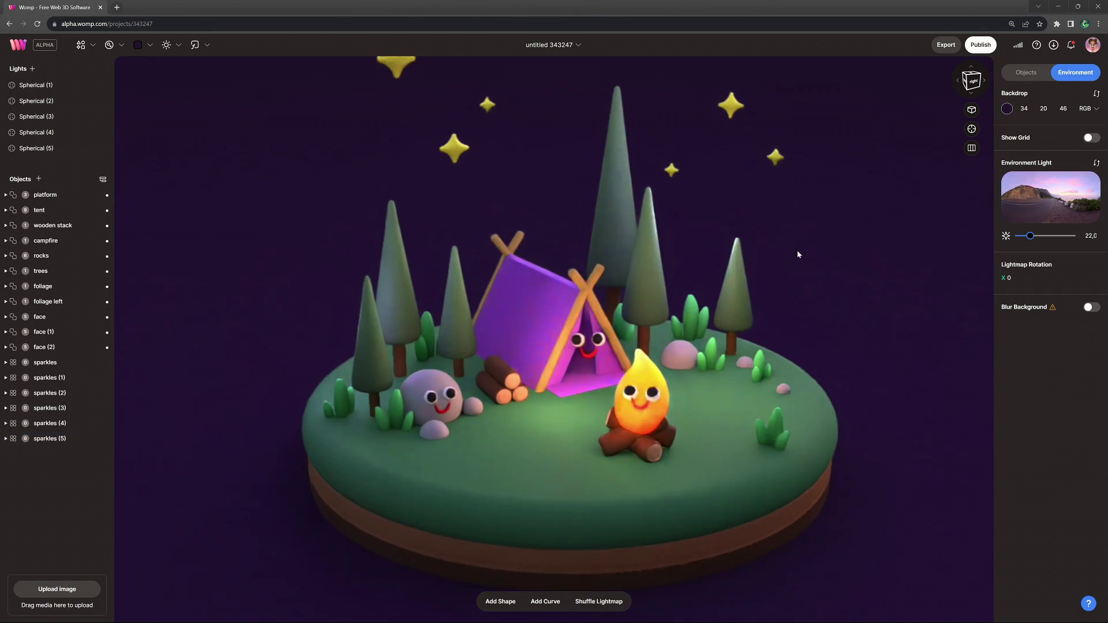
Step: Frame the finished scene and start publishing the project with a Square thumbnail
scroll(798, 251, "up", 3)
left_click_drag(834, 287, 795, 278)
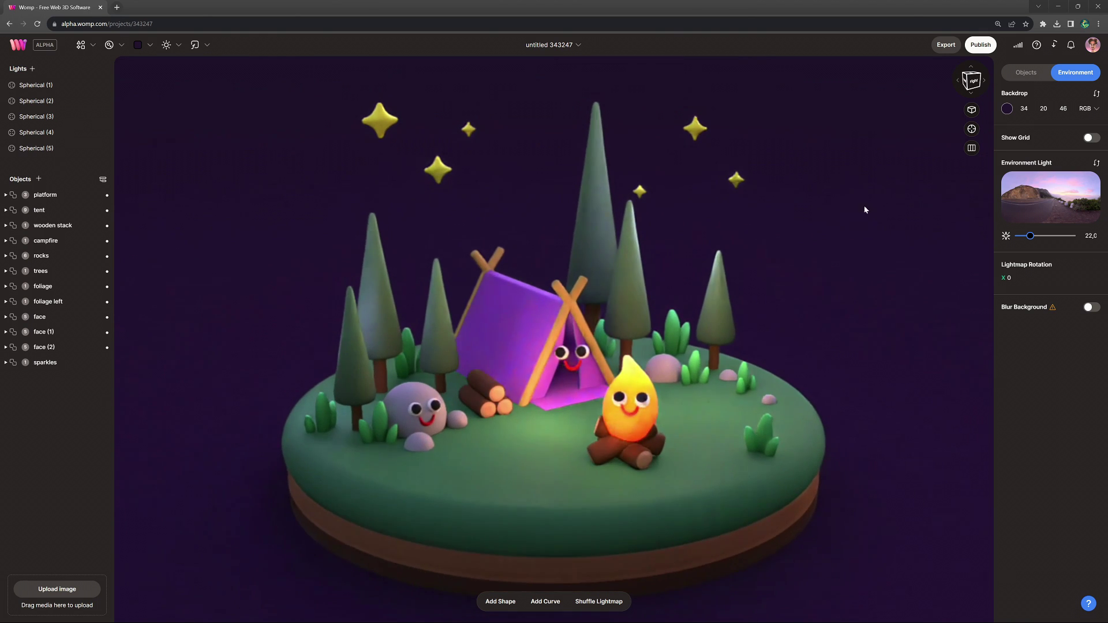
left_click(983, 46)
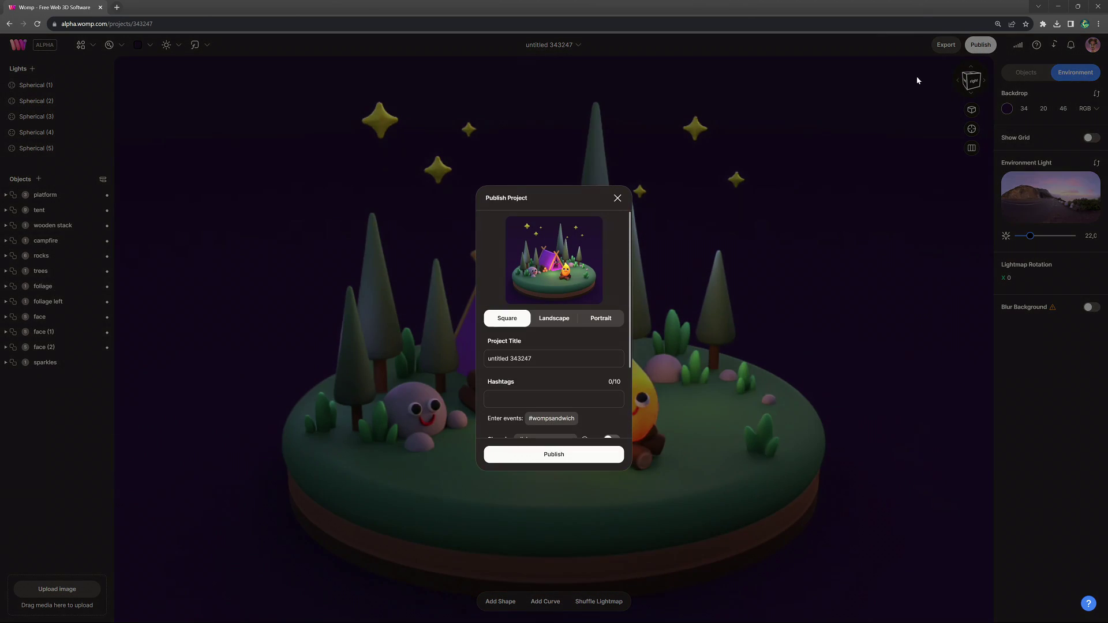
left_click(601, 318)
left_click(507, 318)
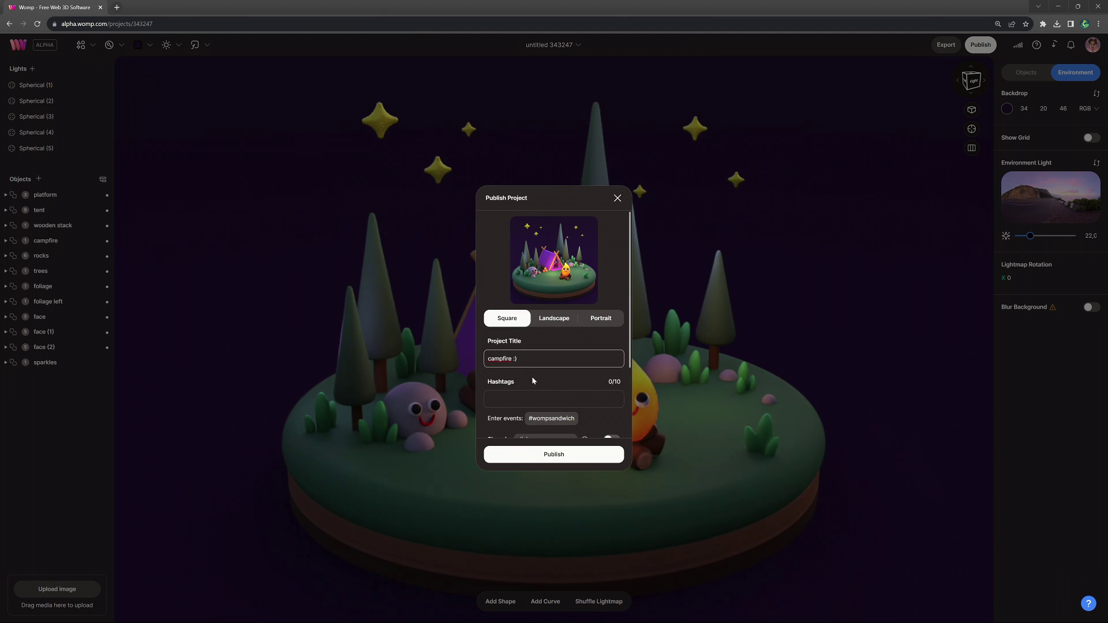
Step: Title the project "campfire :)" and add the hashtag #easy
left_click(534, 398)
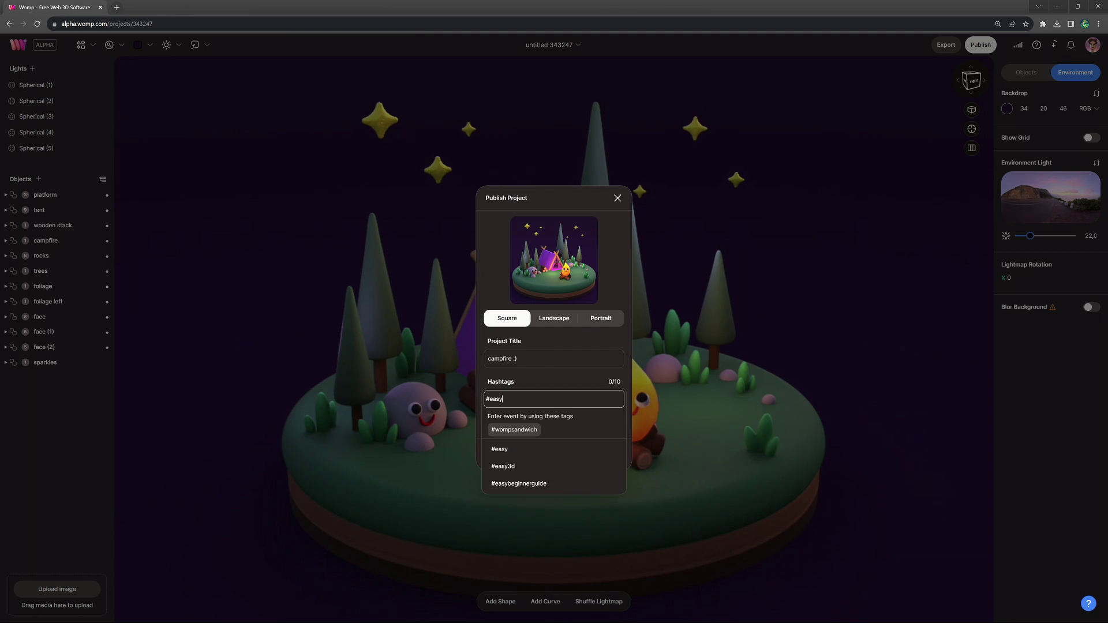
type("#easy")
key("Return")
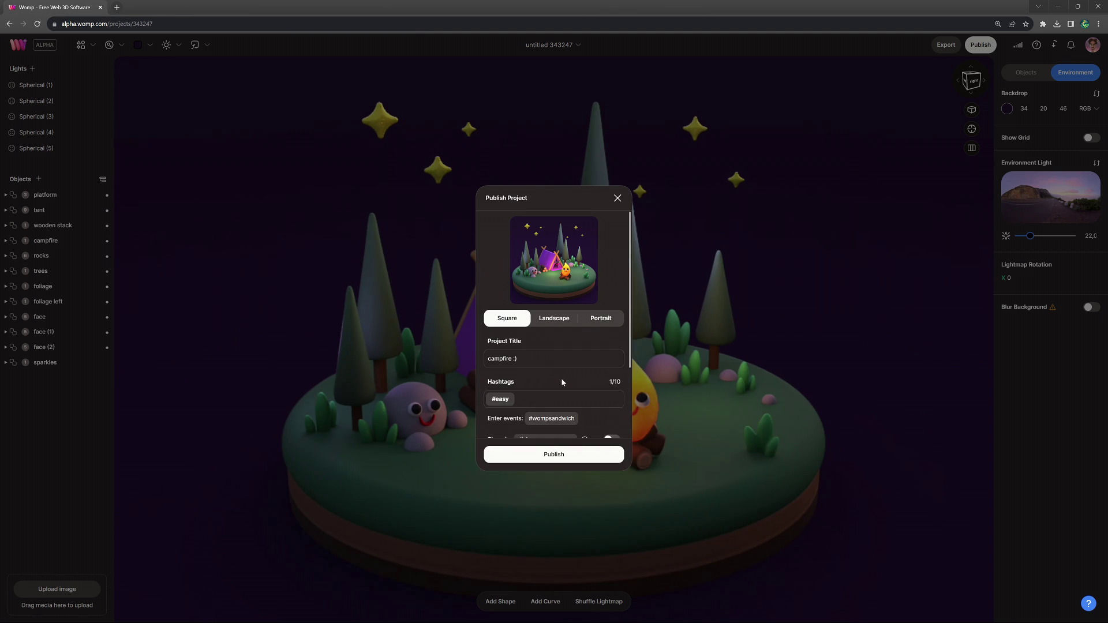
Step: Open the license choices in the project's publishing settings
scroll(561, 379, "down", 2)
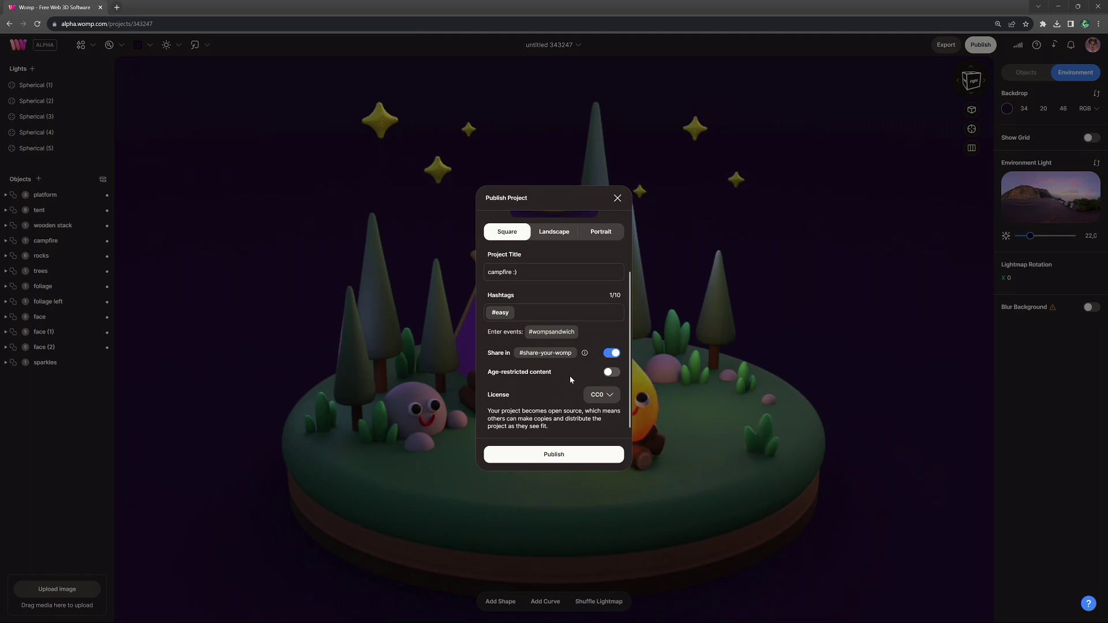
scroll(570, 379, "down", 1)
left_click(603, 382)
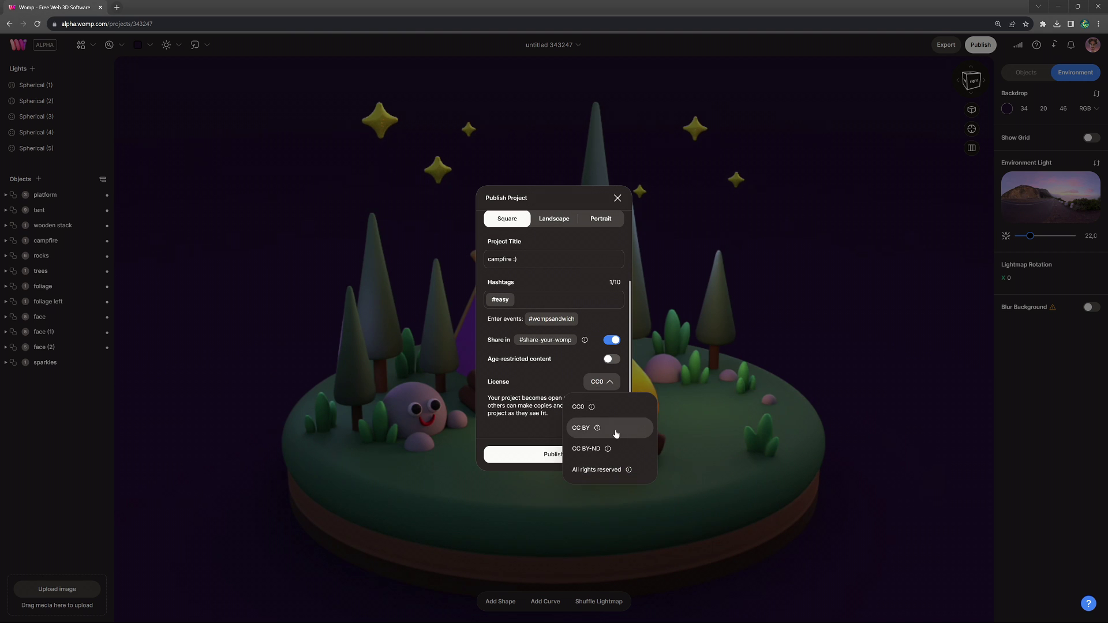